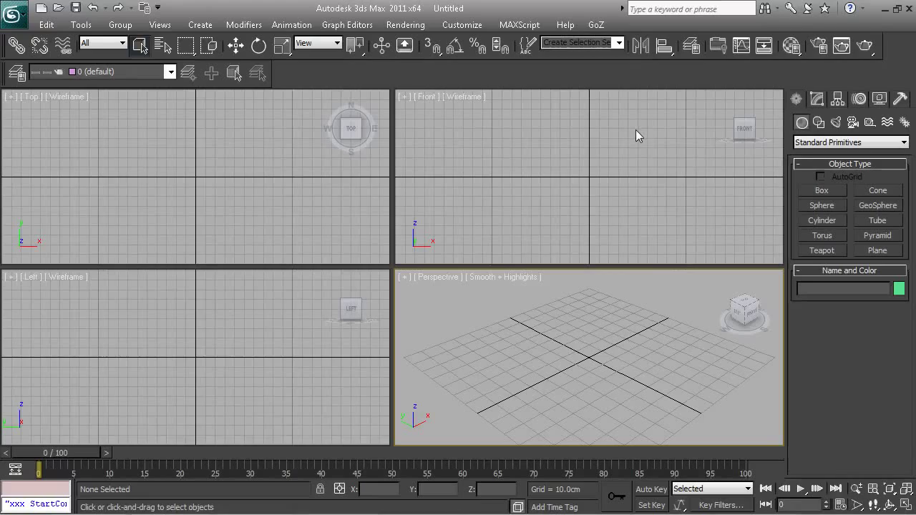
Switch to the 3dsmax tutorials document in Works Word Processor and color the "11 - Sky Background Setup" line green.
key(super)
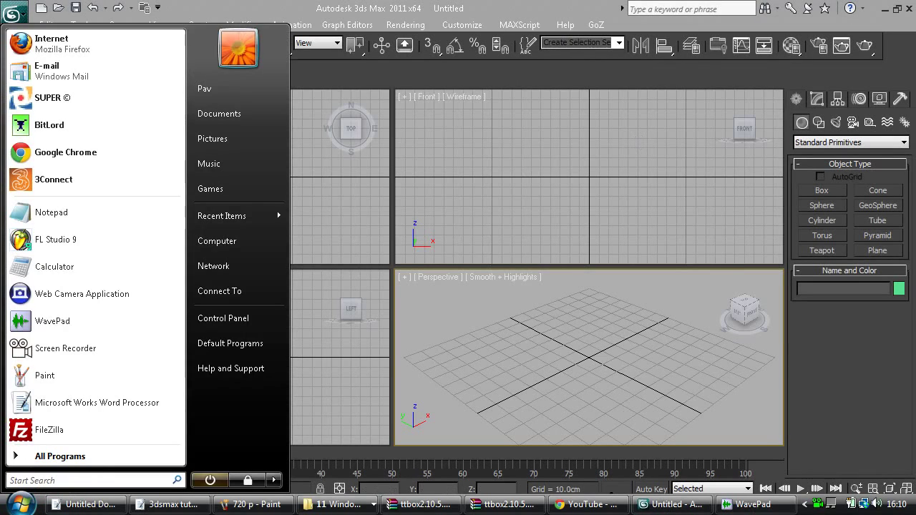
click(193, 505)
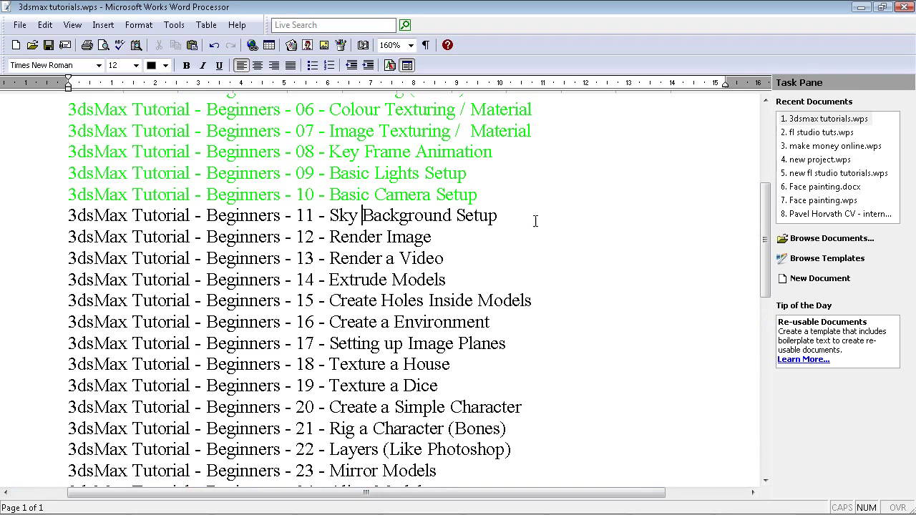
drag(535, 221, 84, 220)
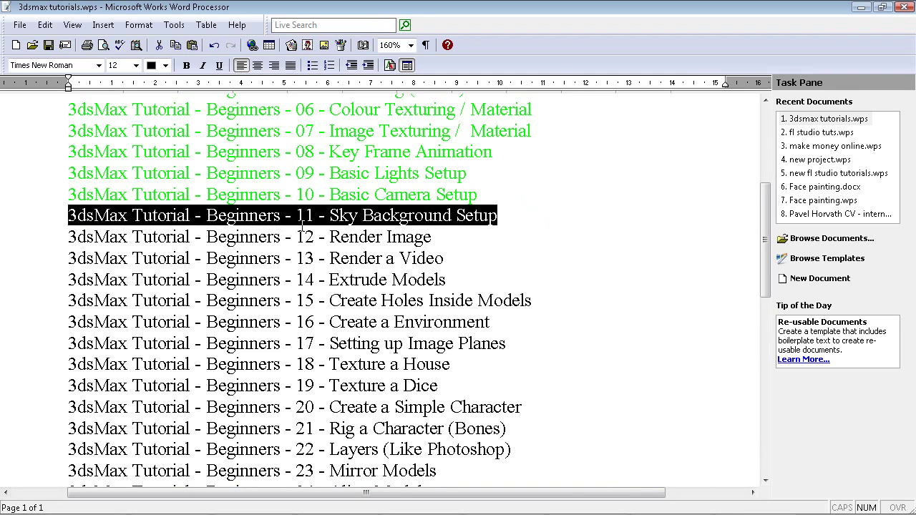
click(136, 66)
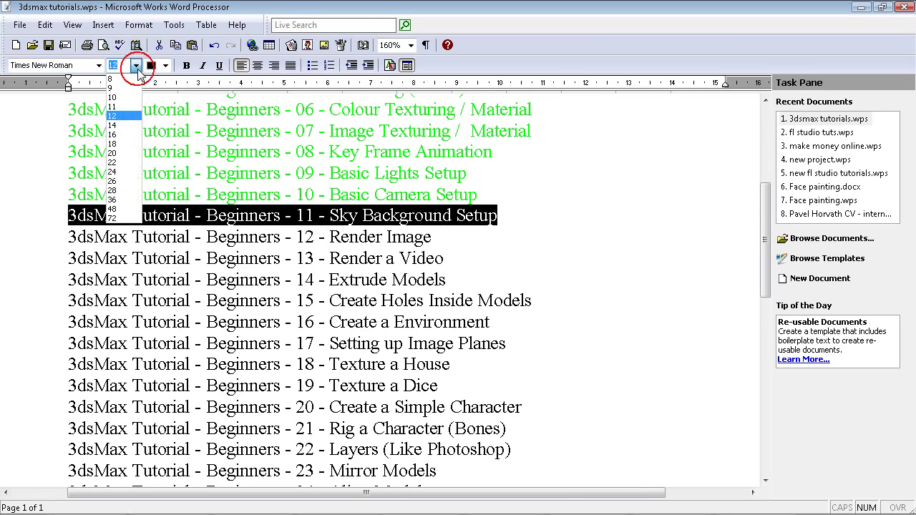
click(136, 66)
click(165, 65)
click(167, 294)
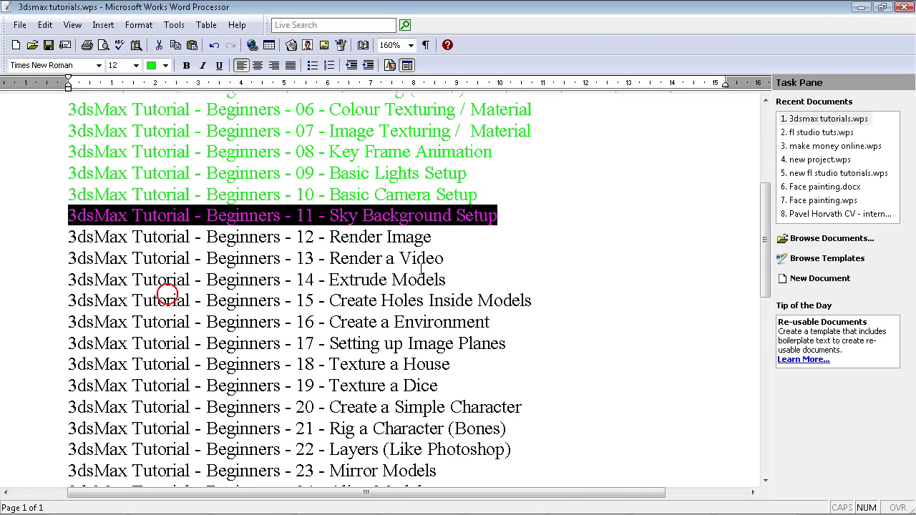
click(425, 279)
scroll(576, 257, up, 2)
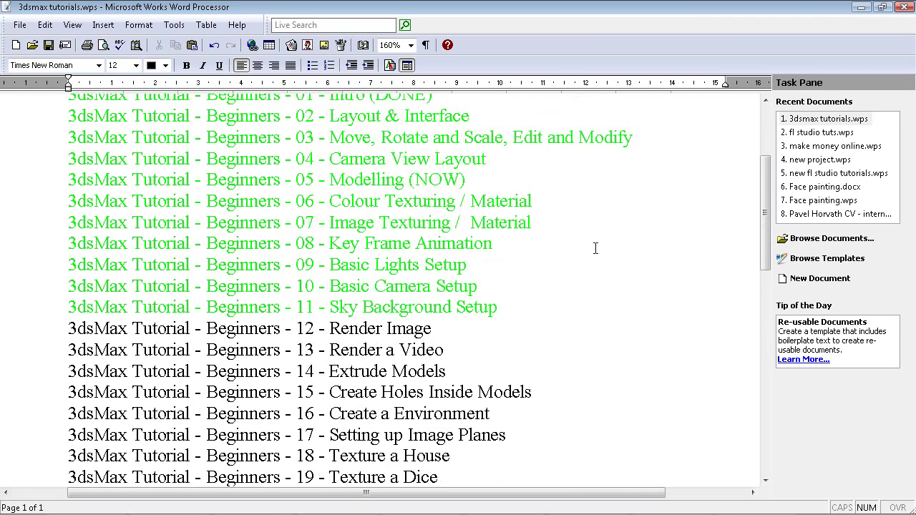
scroll(595, 248, down, 1)
drag(507, 255, 70, 262)
click(590, 263)
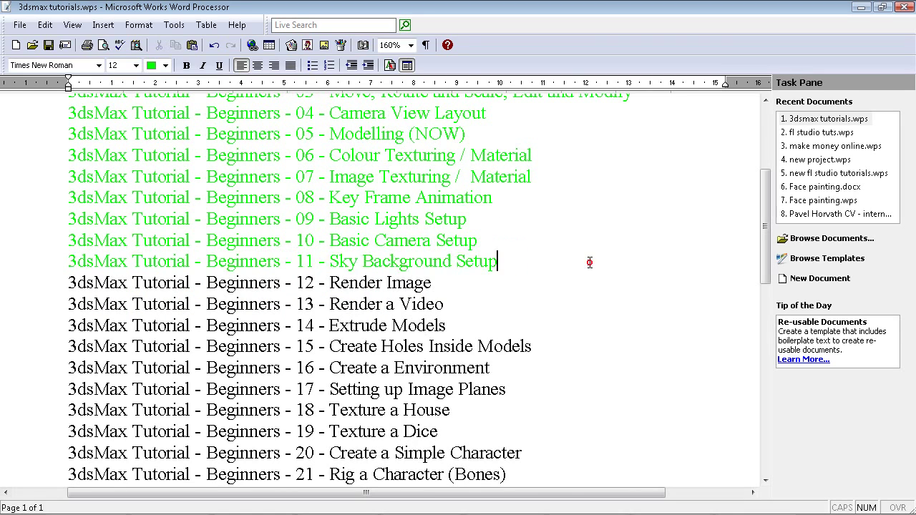
Minimize the document, switch to Chrome and open google.com in a new tab.
click(861, 7)
click(588, 509)
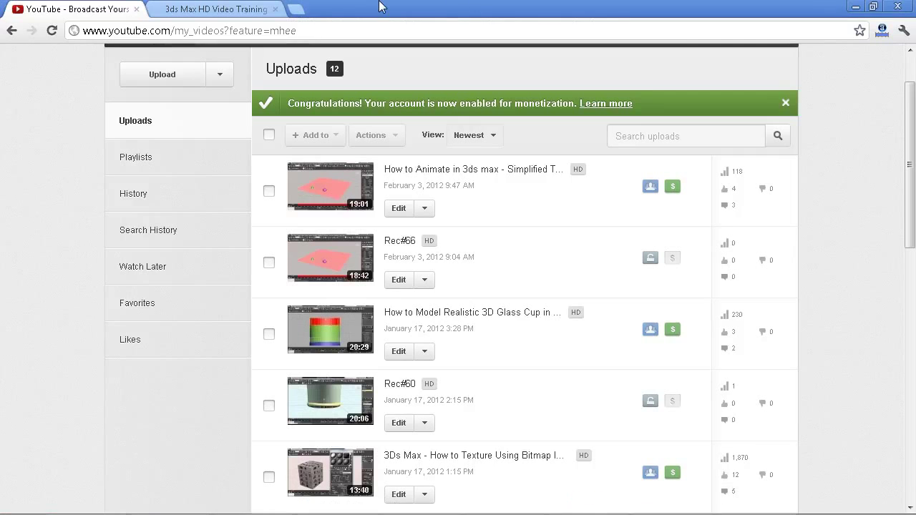
click(297, 10)
text(google.com)
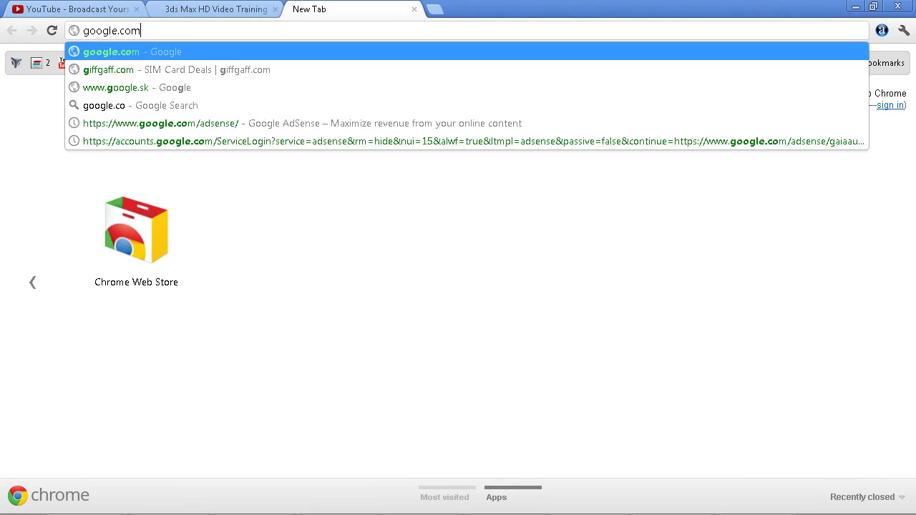
key(Return)
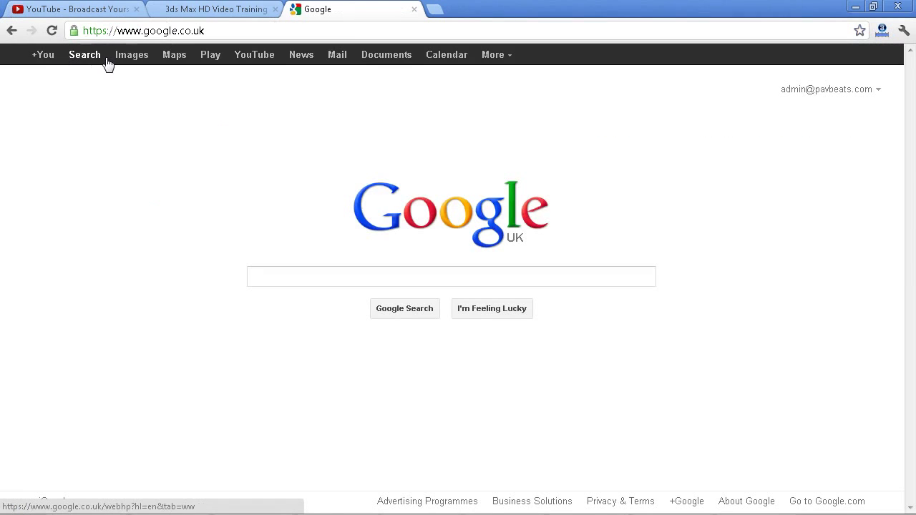
Search Google Images for "sky texture".
click(131, 56)
text(sky )
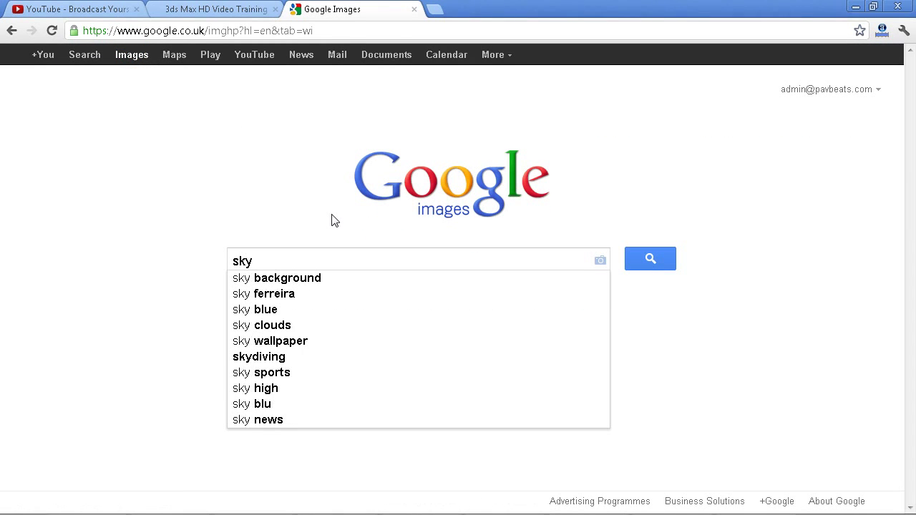
text(texture)
key(Return)
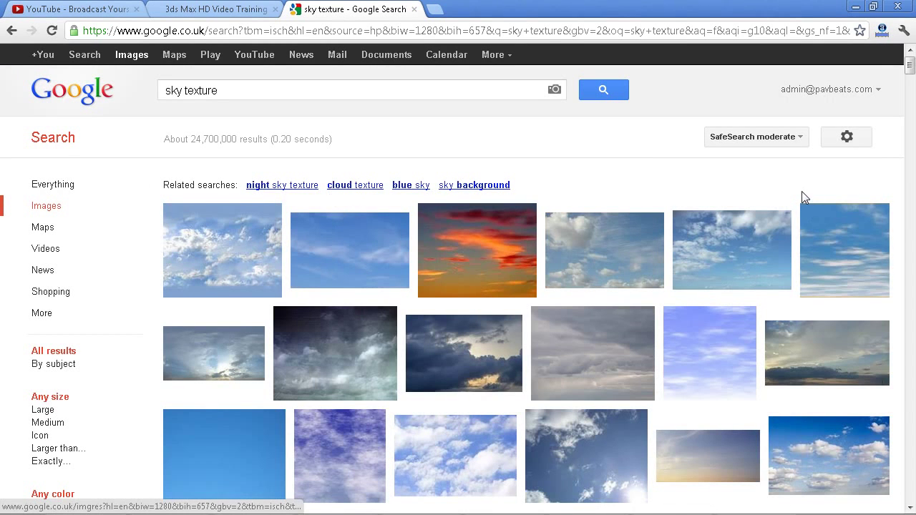
Look through the sky texture image results for a suitable sky background.
scroll(802, 193, down, 3)
scroll(801, 197, down, 3)
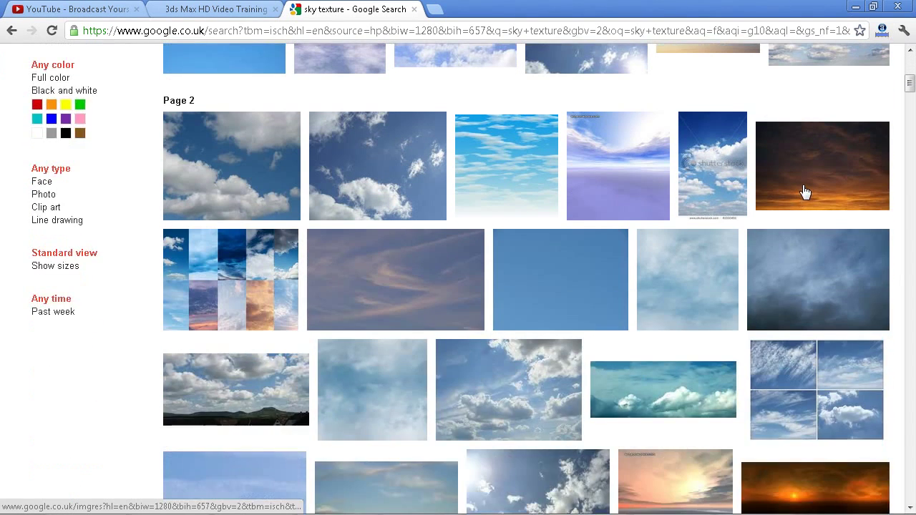
scroll(805, 191, down, 1)
scroll(805, 191, down, 3)
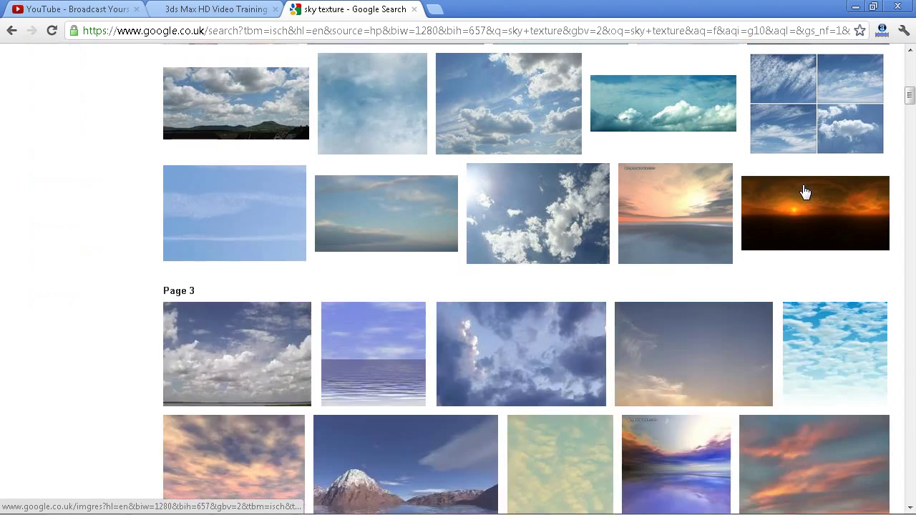
scroll(805, 191, down, 3)
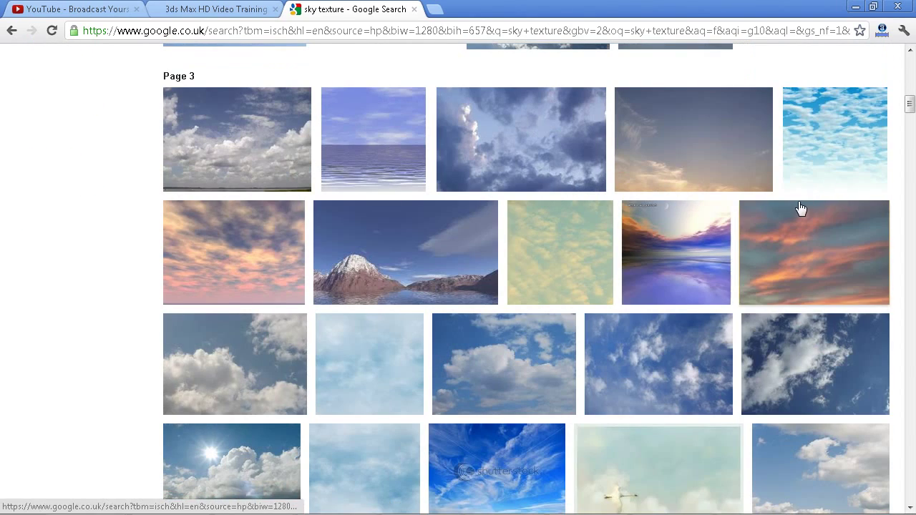
mouse_move(801, 209)
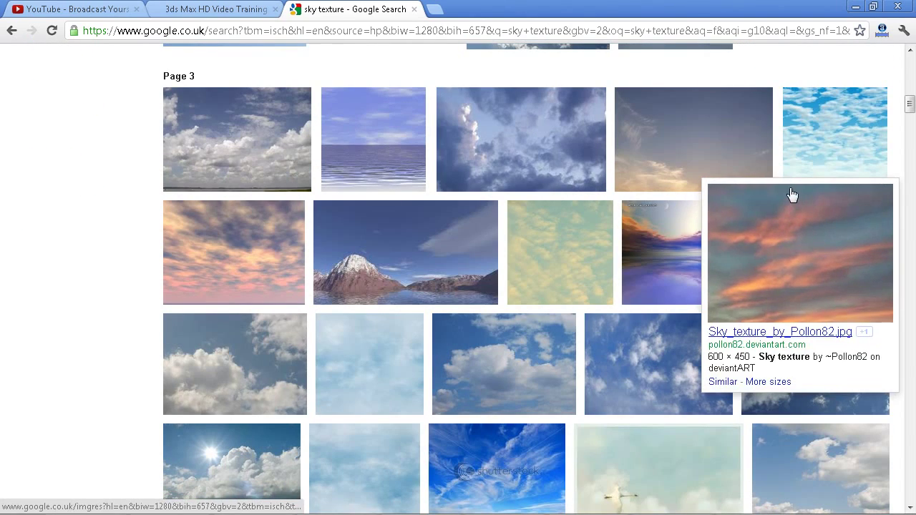
scroll(791, 195, up, 6)
scroll(792, 194, up, 2)
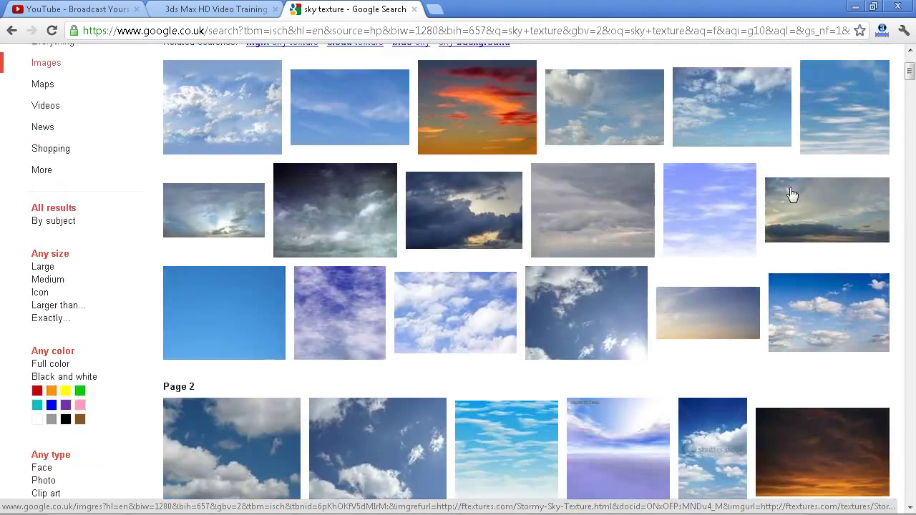
scroll(792, 195, up, 2)
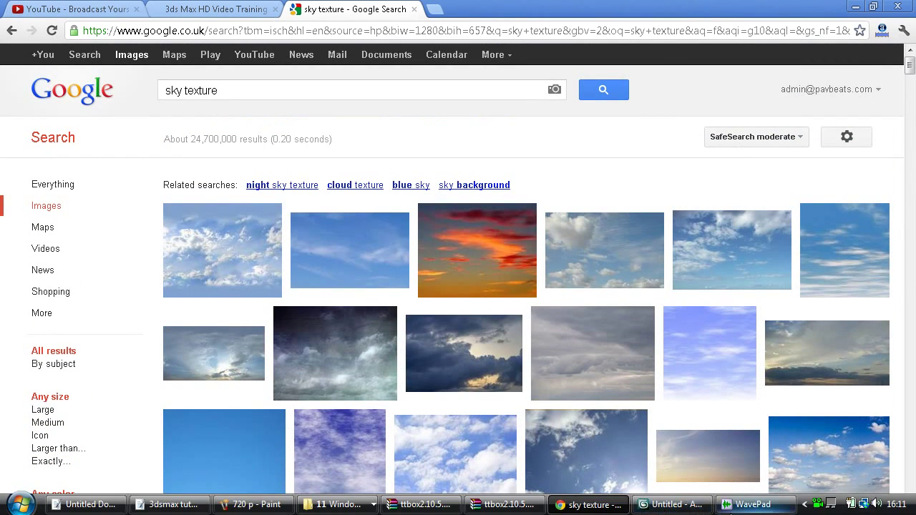
Extend the image search to "sky texture 360 3ds max".
click(269, 90)
click(225, 93)
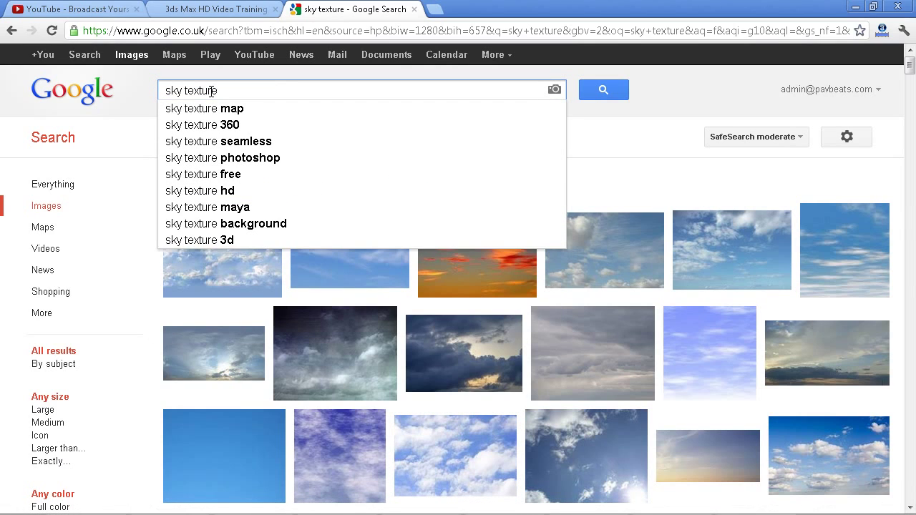
text(360)
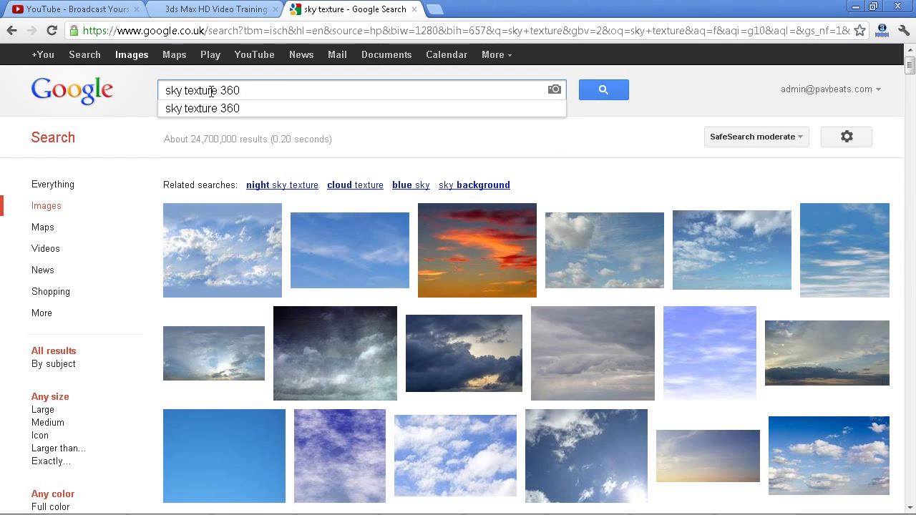
text( 3)
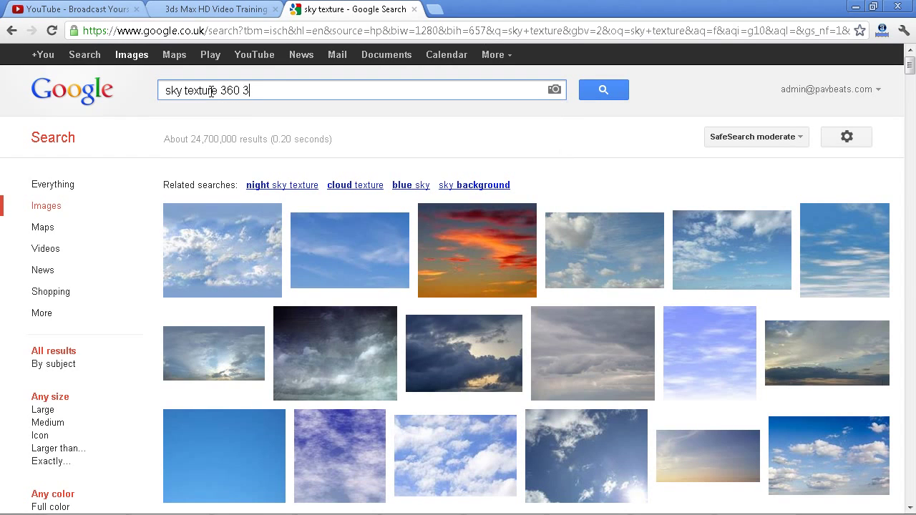
text(ds max)
key(Return)
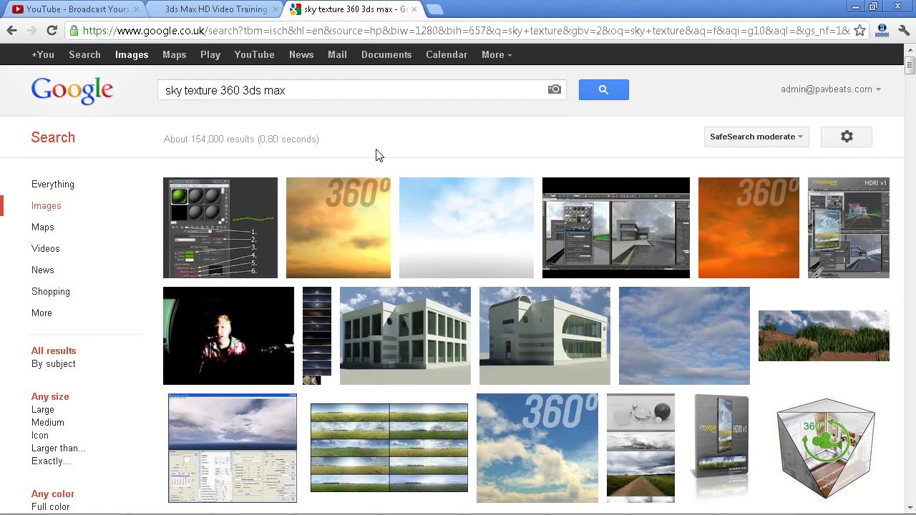
Remove "3ds max" from the query and search for "sky texture 360" instead.
scroll(379, 155, down, 4)
scroll(379, 159, up, 1)
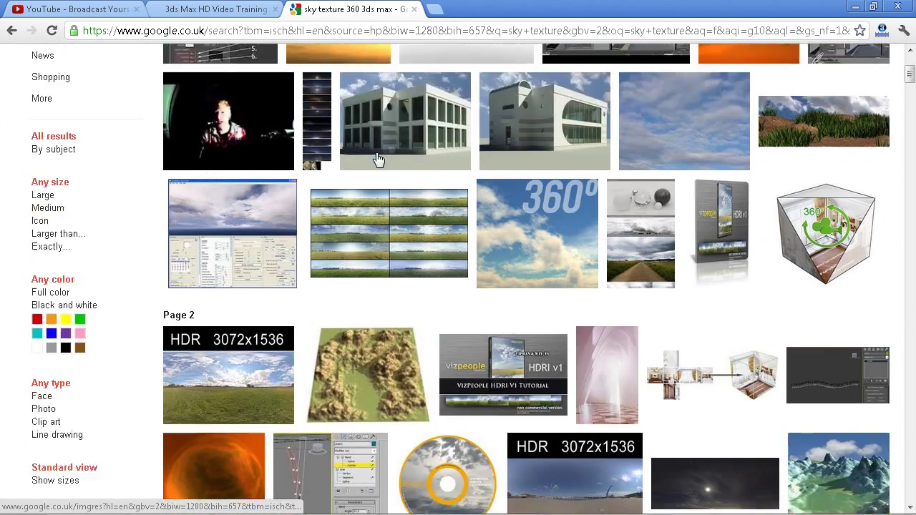
scroll(379, 159, up, 3)
drag(307, 89, 243, 91)
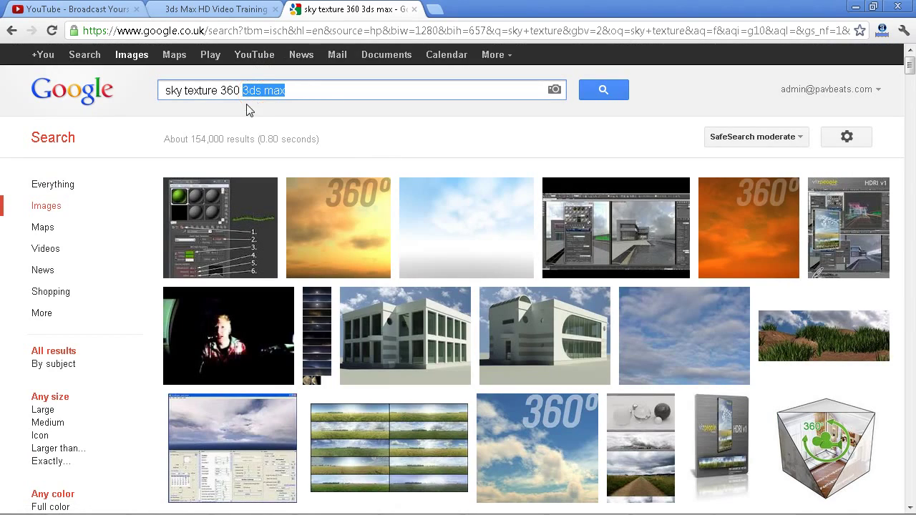
key(BackSpace)
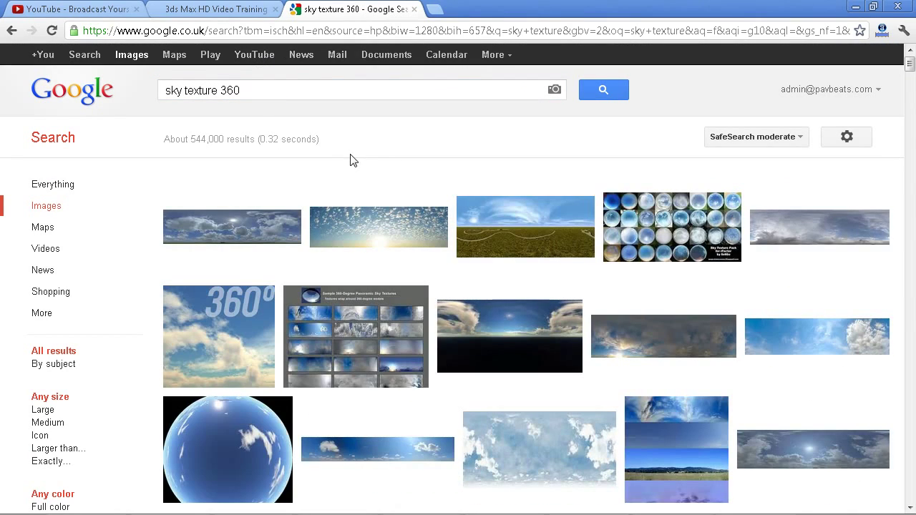
Open the full-size version of the 9000 × 2250 blue sky panorama with the large white cloud.
mouse_move(729, 258)
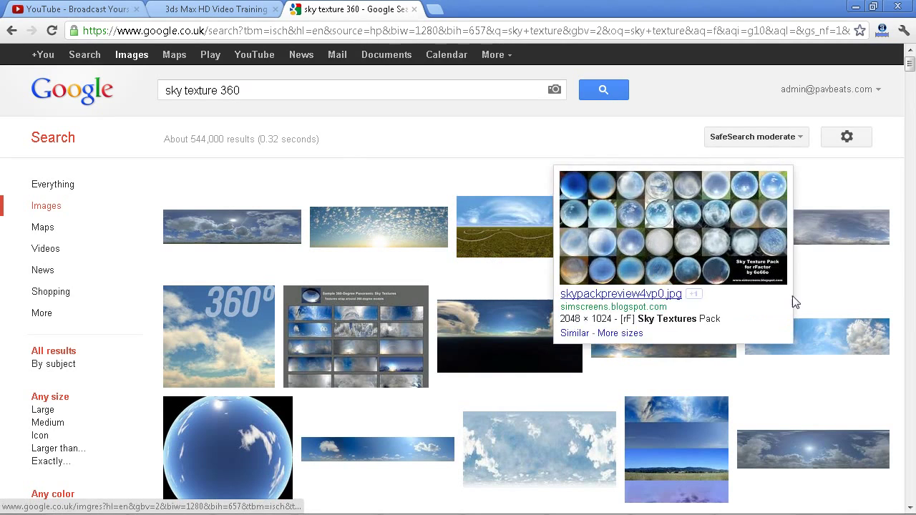
click(832, 332)
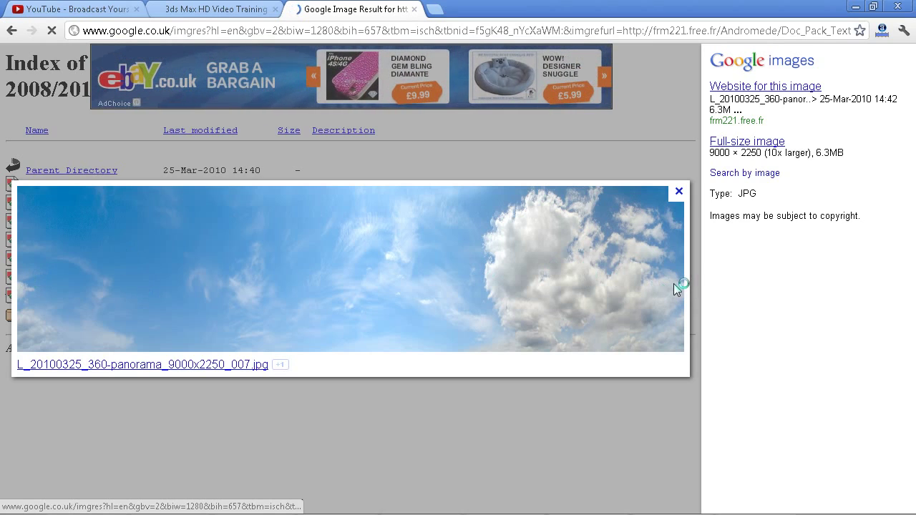
click(743, 141)
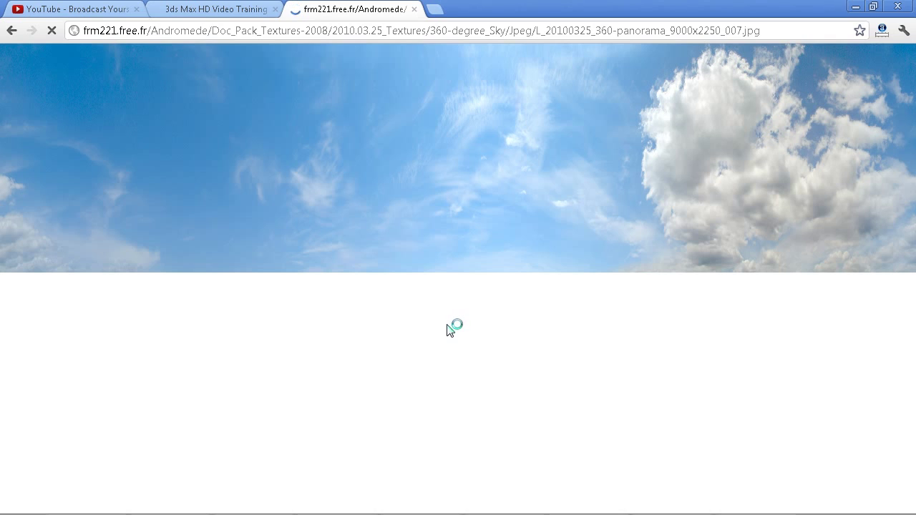
Save the full-size sky panorama image to disk.
right_click(501, 109)
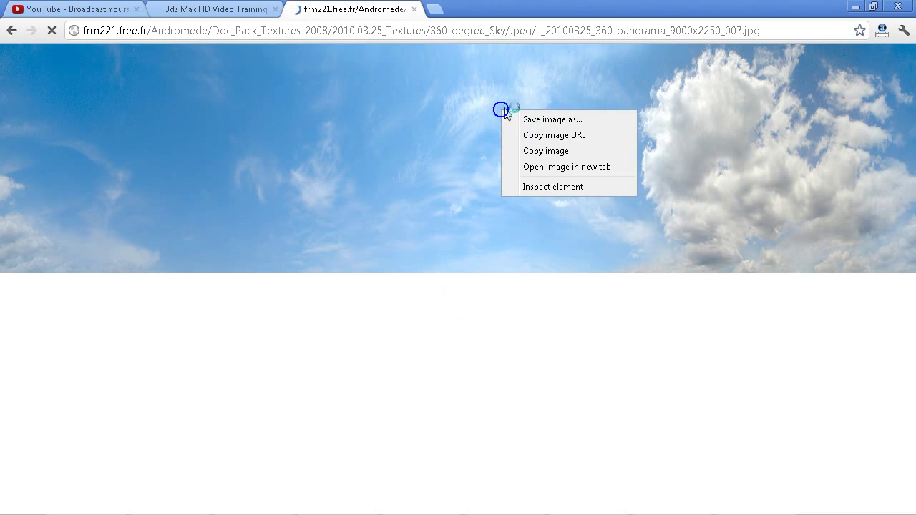
click(531, 118)
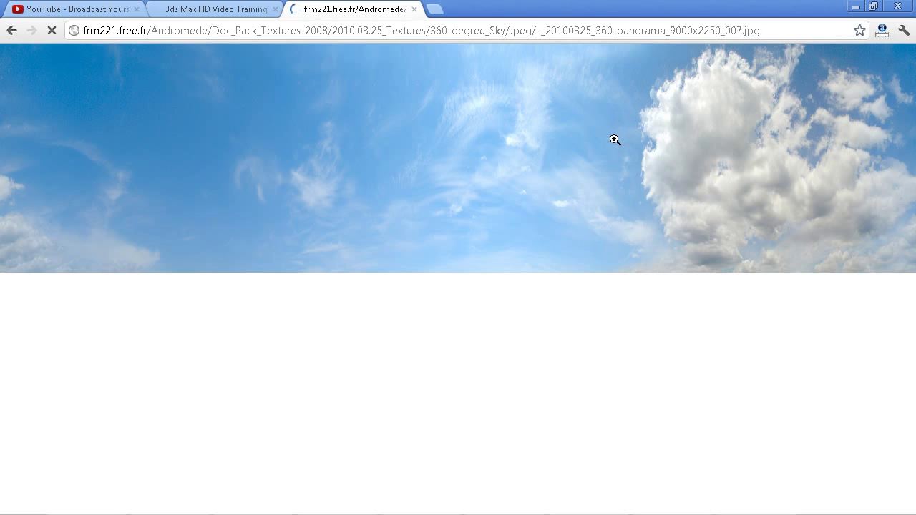
right_click(418, 164)
click(478, 173)
Minimize the browser to return to 3ds Max and maximize the Perspective viewport.
click(853, 9)
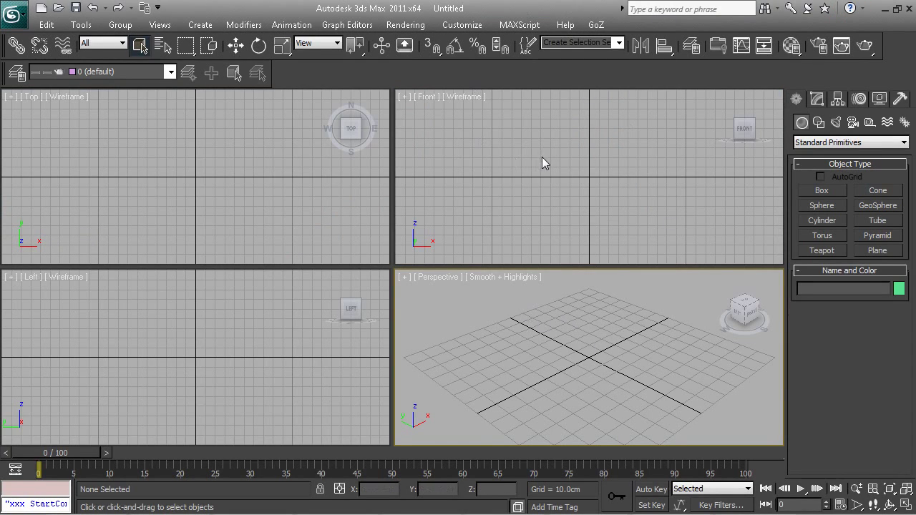
key(alt+w)
scroll(519, 260, down, 5)
scroll(529, 261, up, 3)
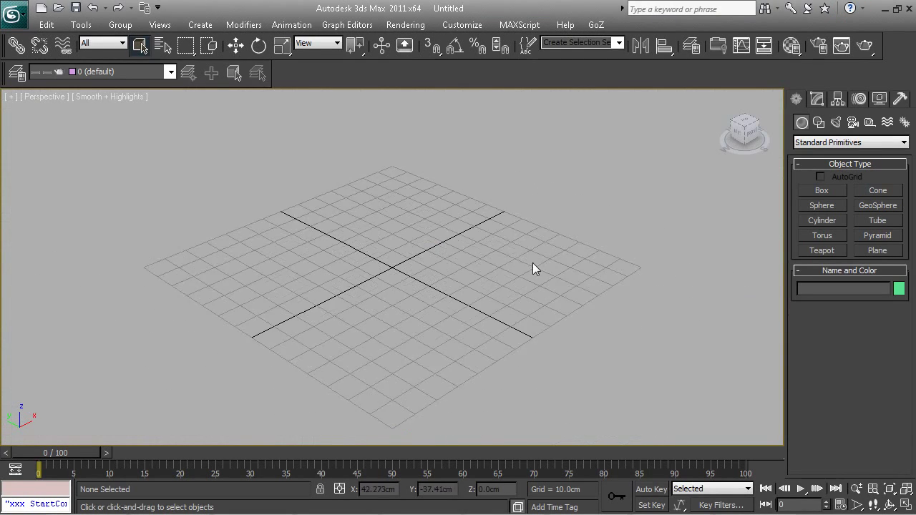
scroll(529, 264, down, 3)
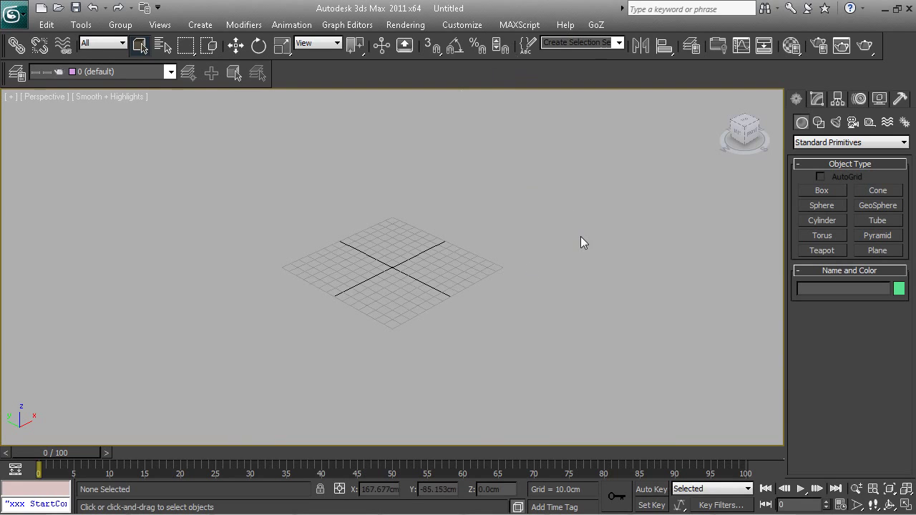
scroll(578, 239, down, 3)
scroll(575, 239, up, 2)
scroll(589, 235, down, 3)
scroll(623, 231, up, 3)
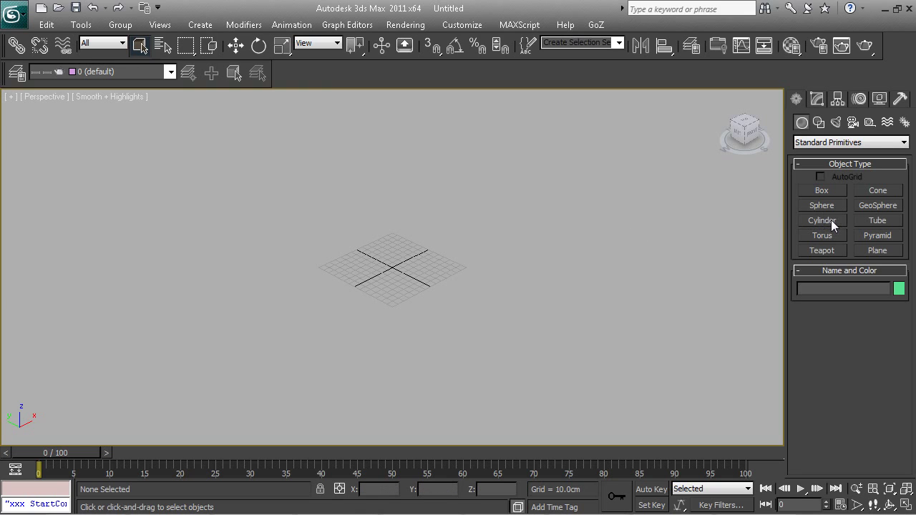
Create a cone near the grid's center with radii of about 199 cm and 37 cm and a height of about 195 cm.
click(878, 191)
drag(399, 256, 500, 319)
click(550, 147)
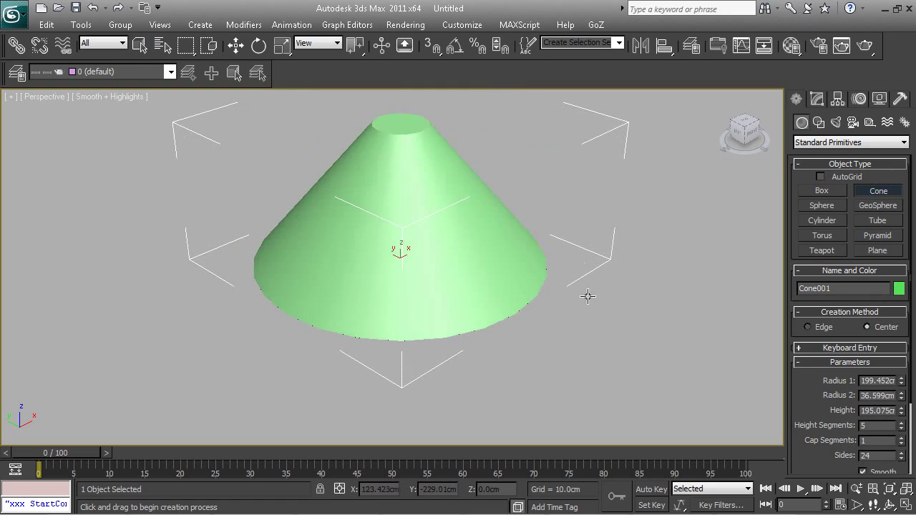
Undo the cone and create a sphere at the grid's center with a radius of about 332 cm.
click(573, 229)
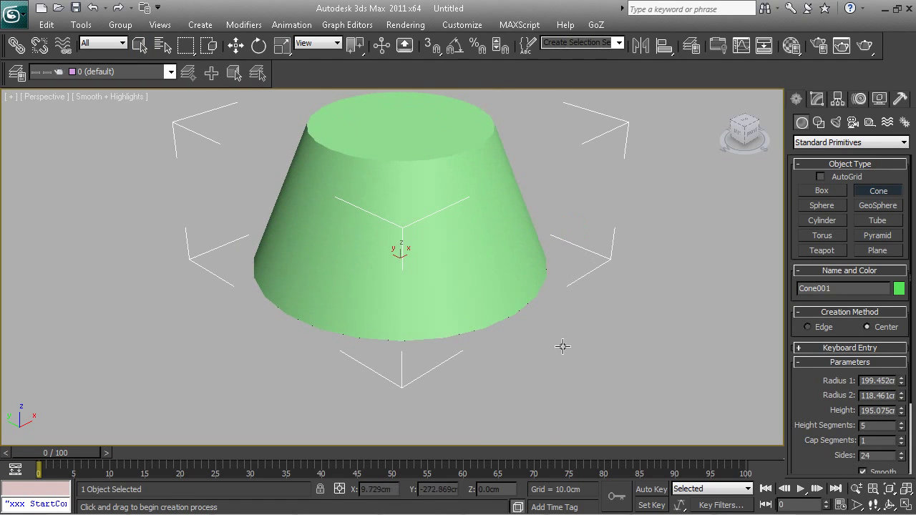
key(ctrl+z)
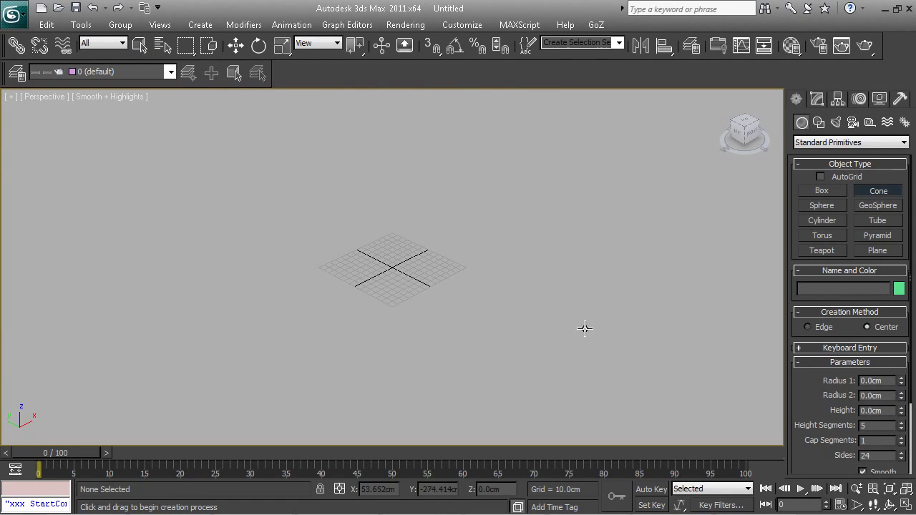
click(821, 207)
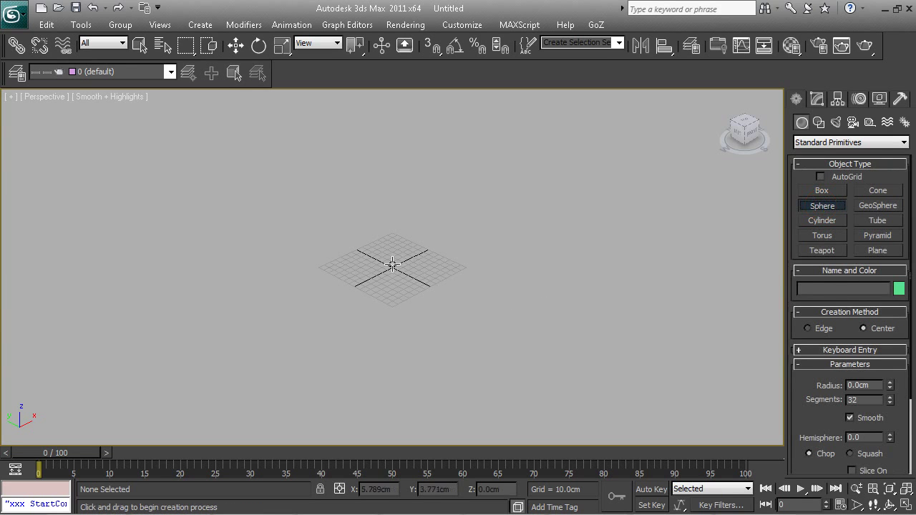
drag(392, 265, 552, 391)
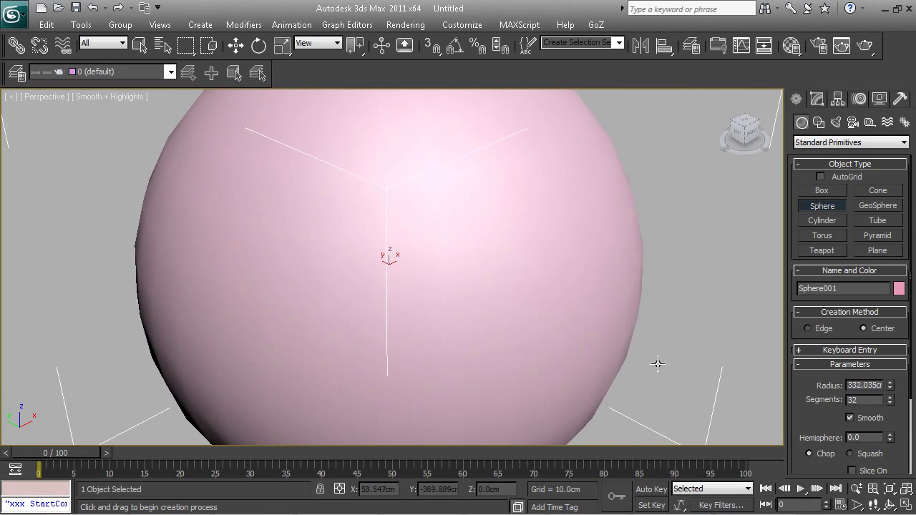
Show the sphere in the Front view with Edged Faces shading turned on.
scroll(657, 324, down, 5)
alt+middle_drag(555, 349, 491, 301)
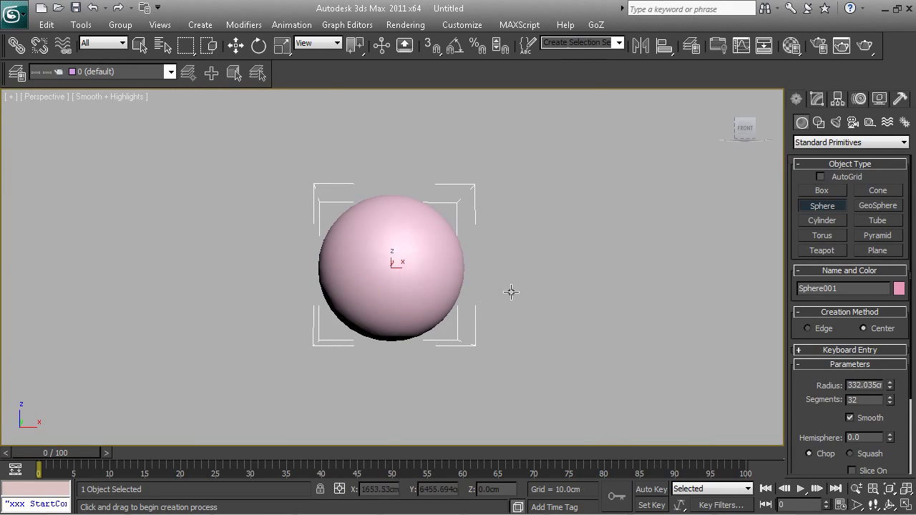
scroll(485, 264, up, 6)
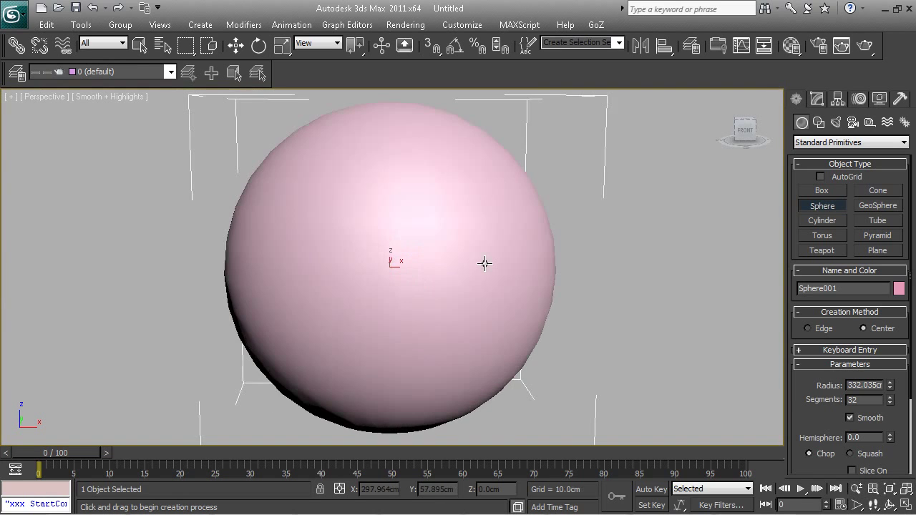
scroll(485, 264, down, 3)
alt+middle_drag(499, 270, 533, 292)
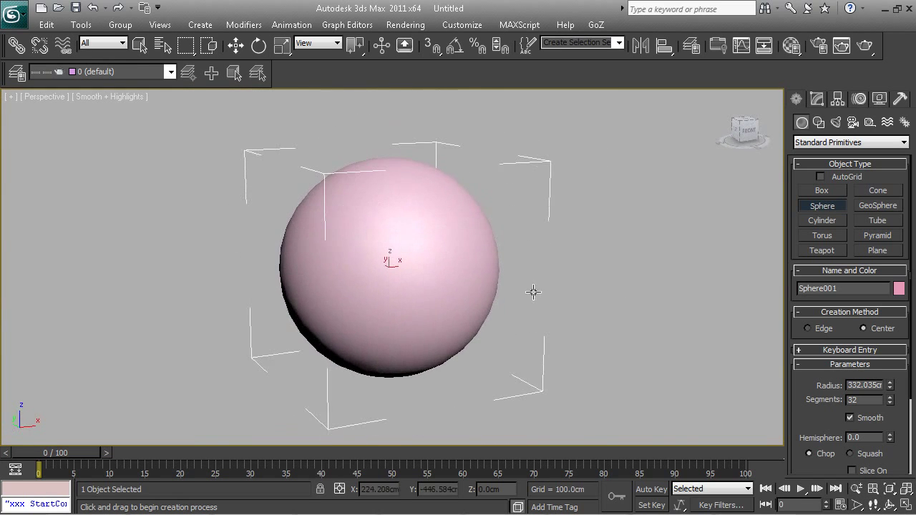
key(f)
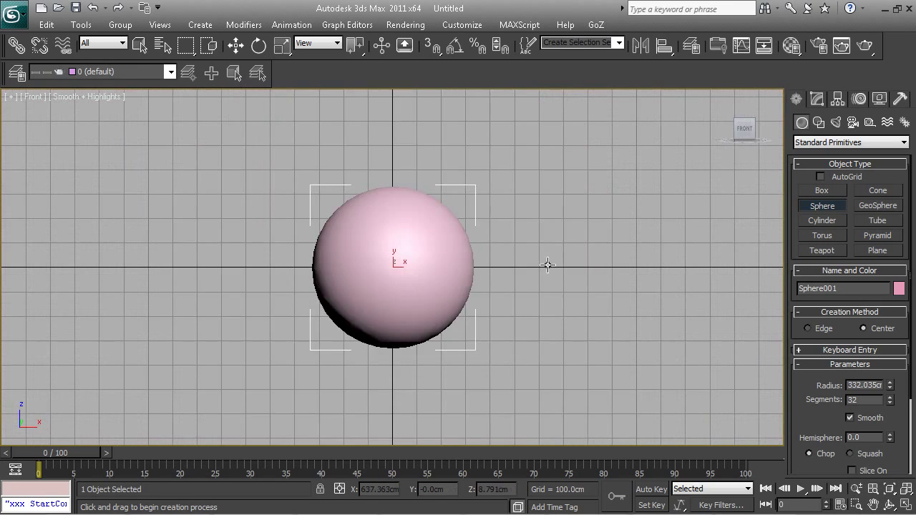
scroll(550, 267, up, 2)
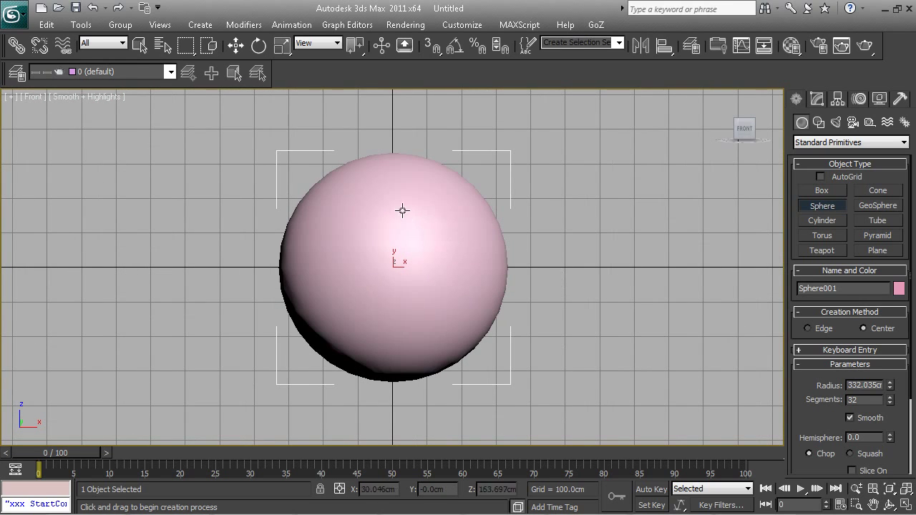
click(97, 96)
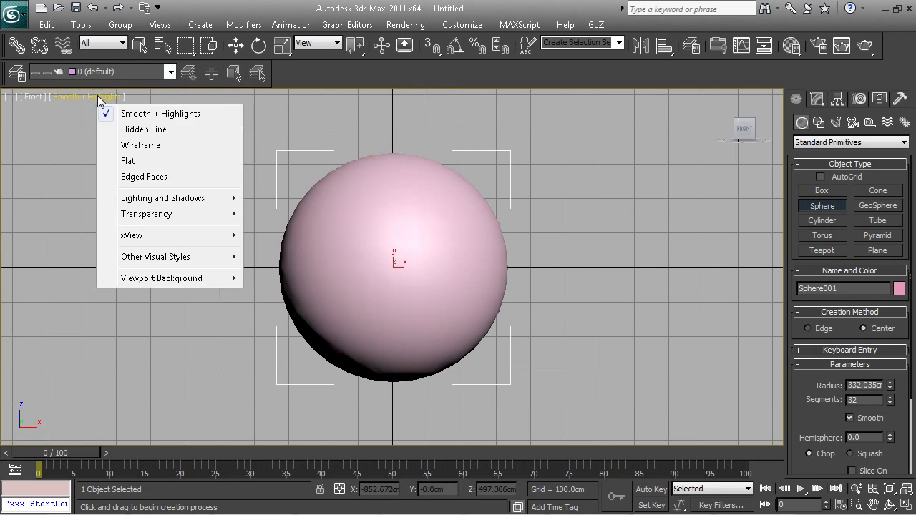
click(159, 178)
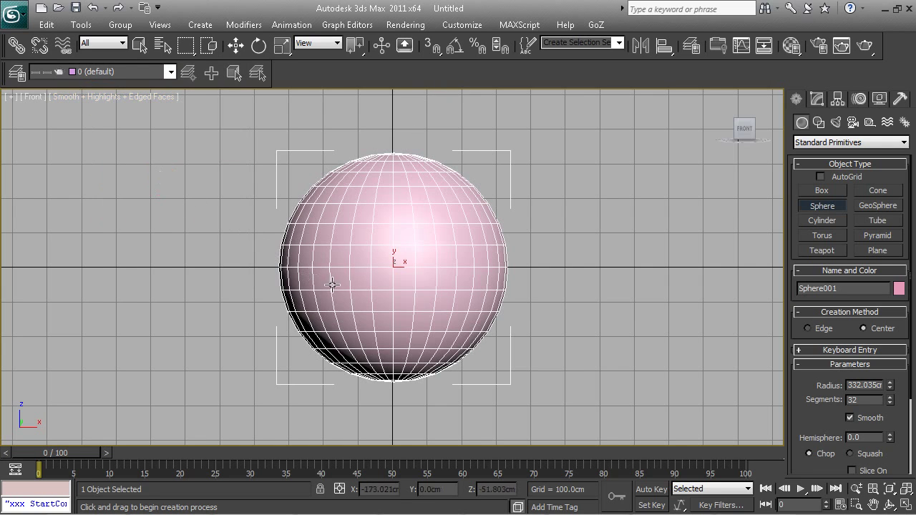
Convert the sphere to an Editable Poly.
click(240, 46)
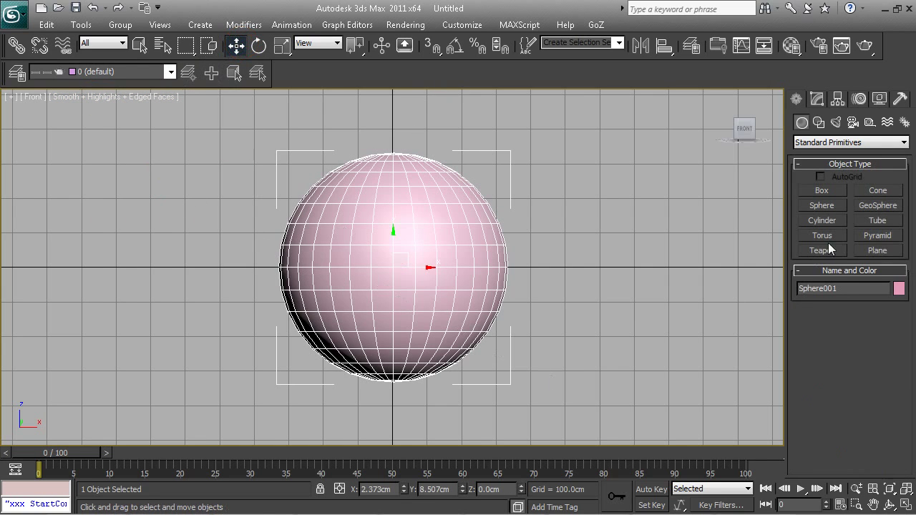
right_click(427, 237)
mouse_move(499, 365)
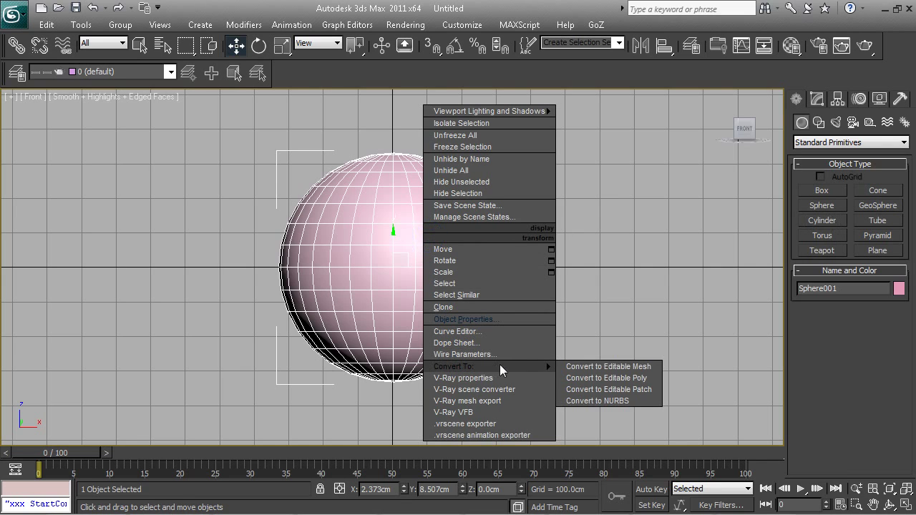
click(608, 377)
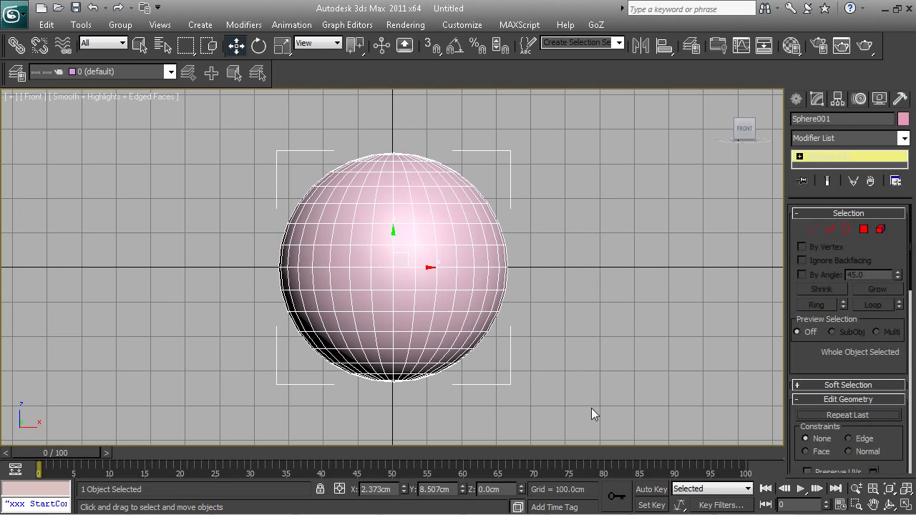
Delete all polygons in the lower half of the sphere, leaving an open dome.
drag(586, 409, 278, 288)
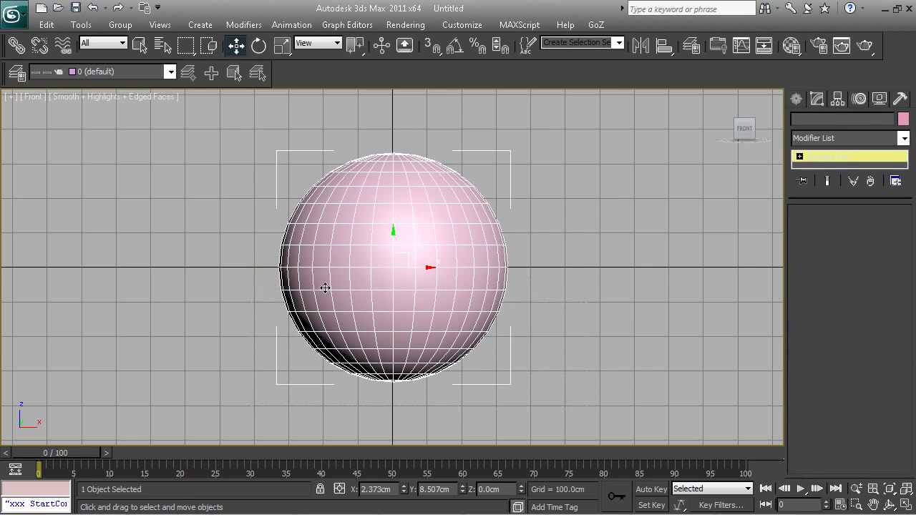
drag(574, 394, 273, 298)
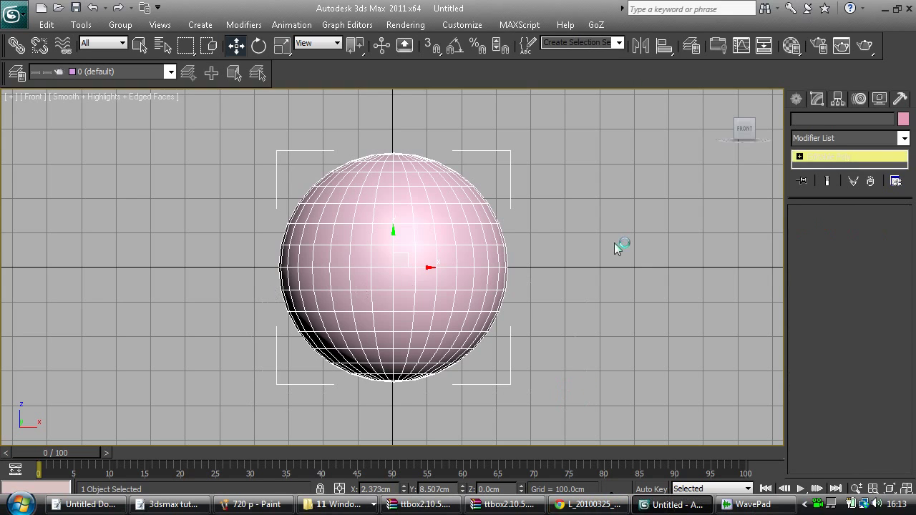
click(418, 208)
click(864, 226)
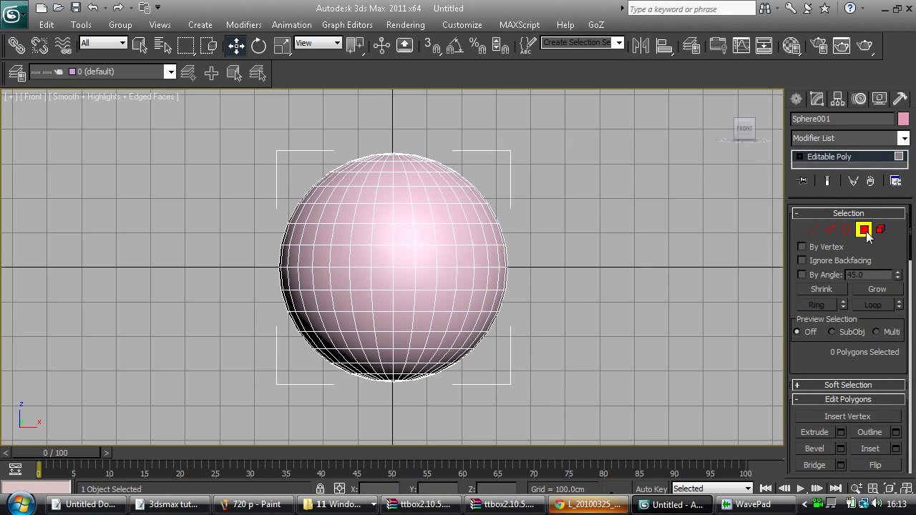
drag(542, 390, 254, 300)
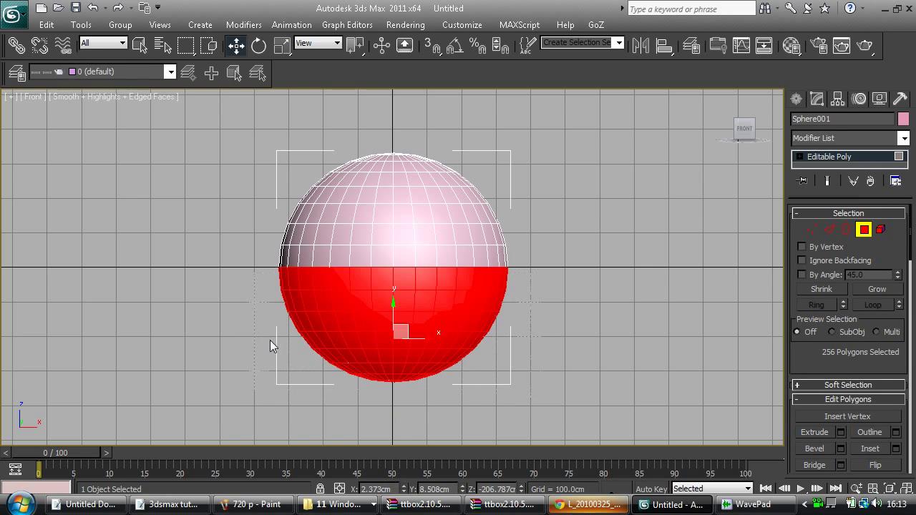
key(Delete)
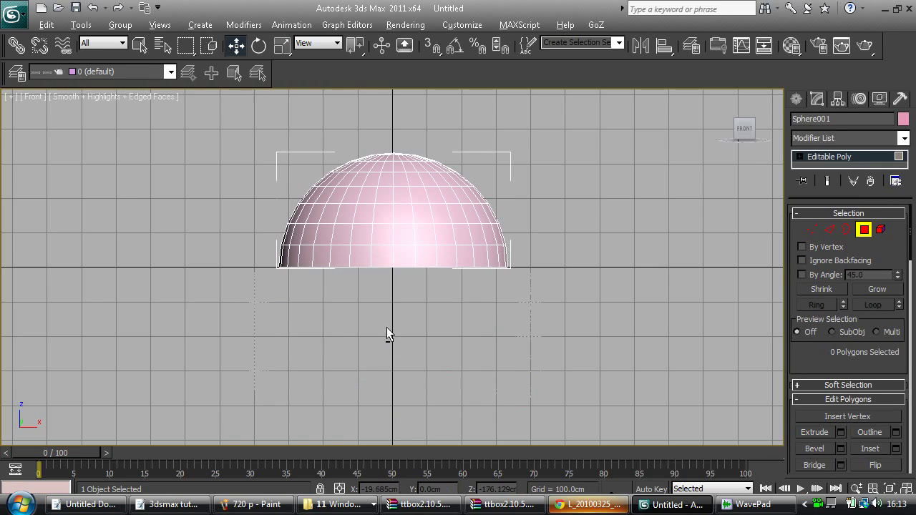
Switch to the Perspective view and examine the dome's inner and outer faces from below and from outside.
alt+middle_drag(386, 327, 412, 376)
scroll(605, 129, up, 2)
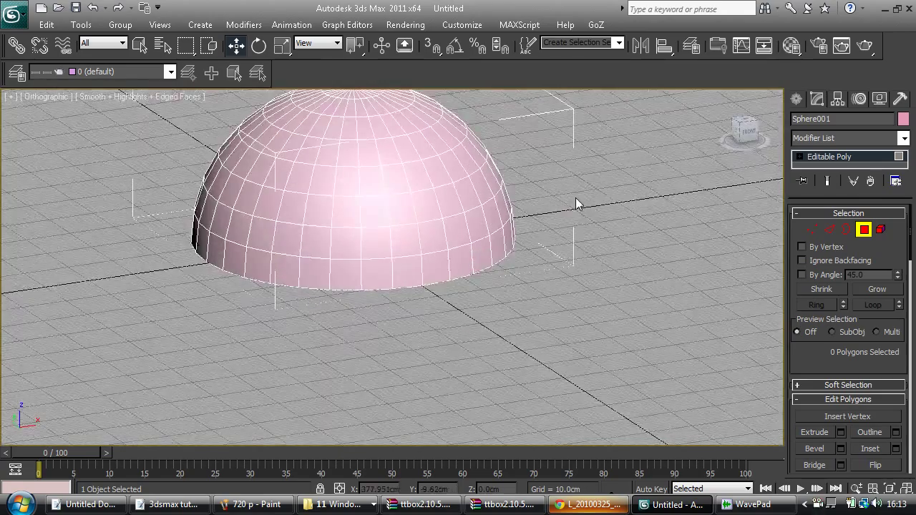
alt+middle_drag(577, 204, 508, 189)
scroll(554, 259, down, 2)
scroll(605, 265, up, 2)
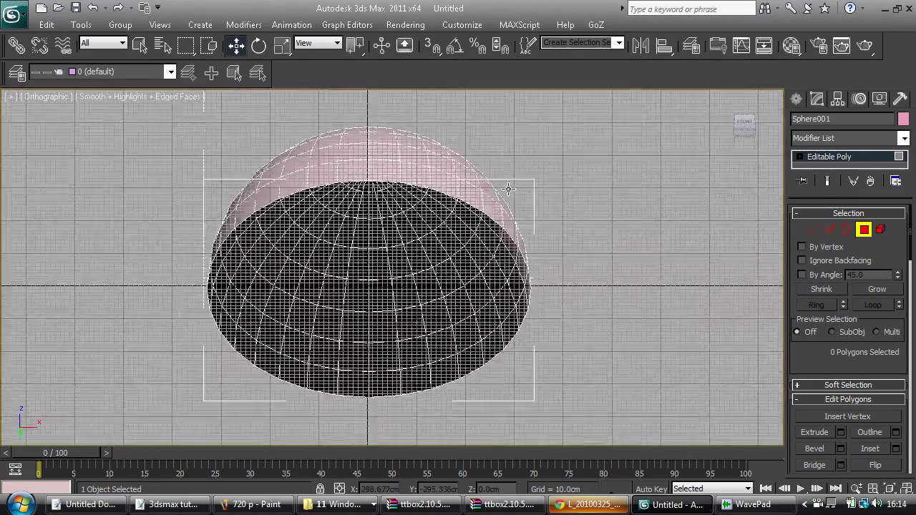
scroll(508, 188, up, 5)
key(p)
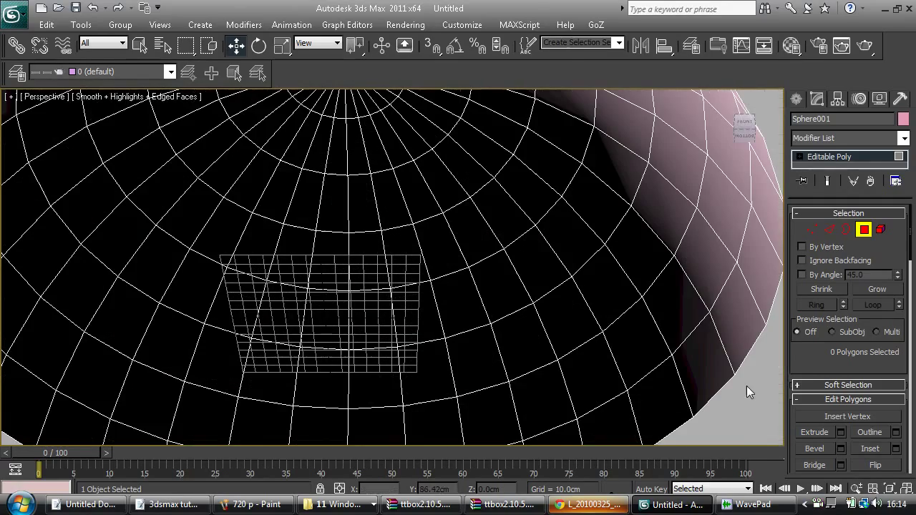
alt+middle_drag(517, 302, 523, 317)
scroll(494, 262, up, 3)
alt+middle_drag(494, 262, 575, 437)
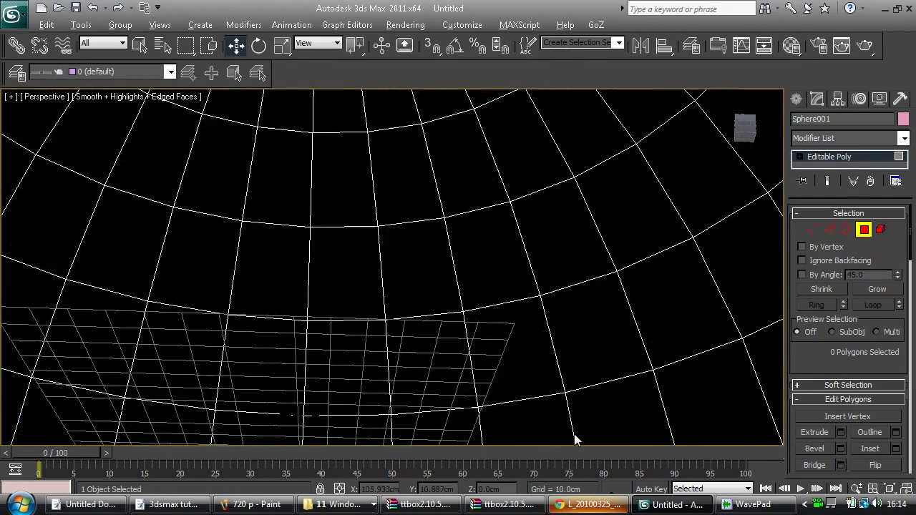
alt+middle_drag(478, 235, 540, 327)
scroll(540, 327, down, 6)
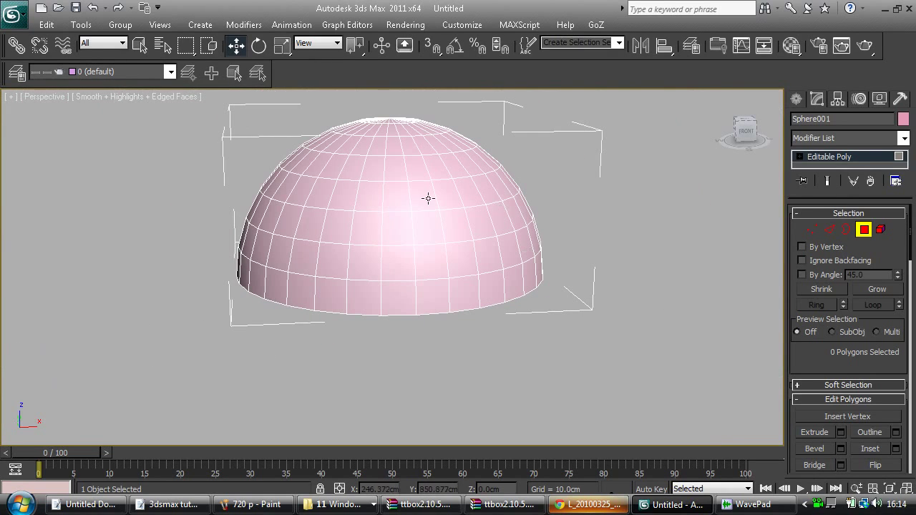
scroll(481, 299, up, 7)
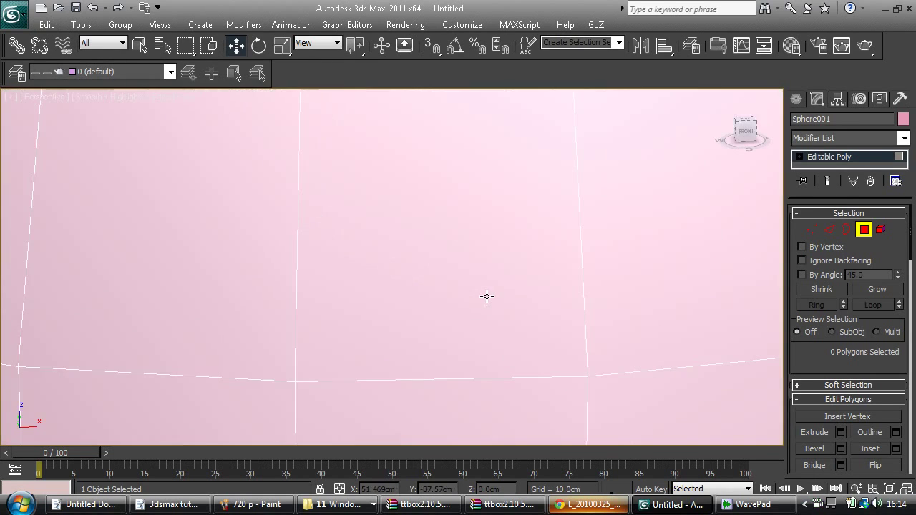
alt+middle_drag(490, 304, 480, 231)
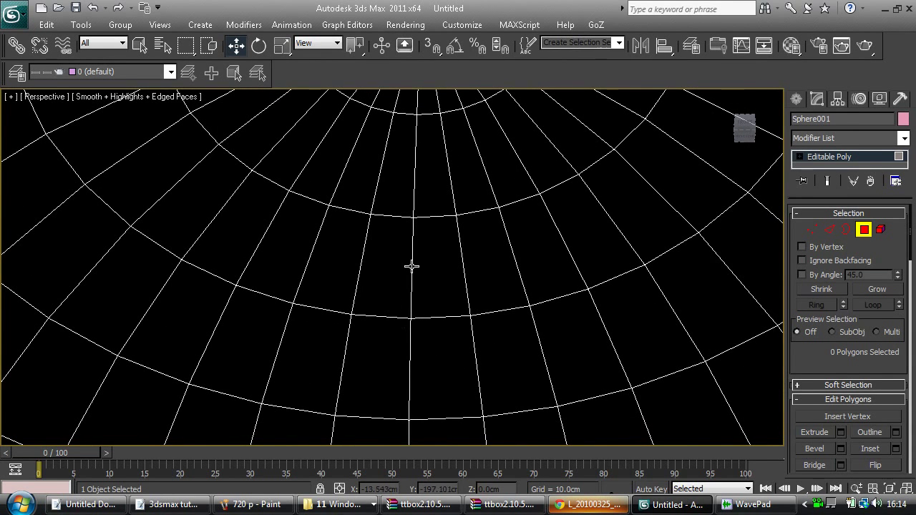
scroll(422, 271, down, 8)
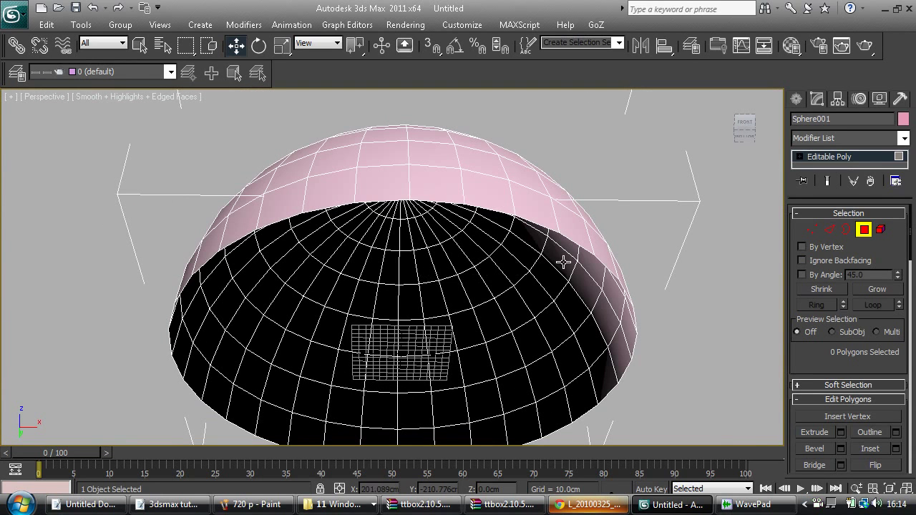
scroll(558, 259, down, 4)
alt+middle_drag(555, 257, 519, 335)
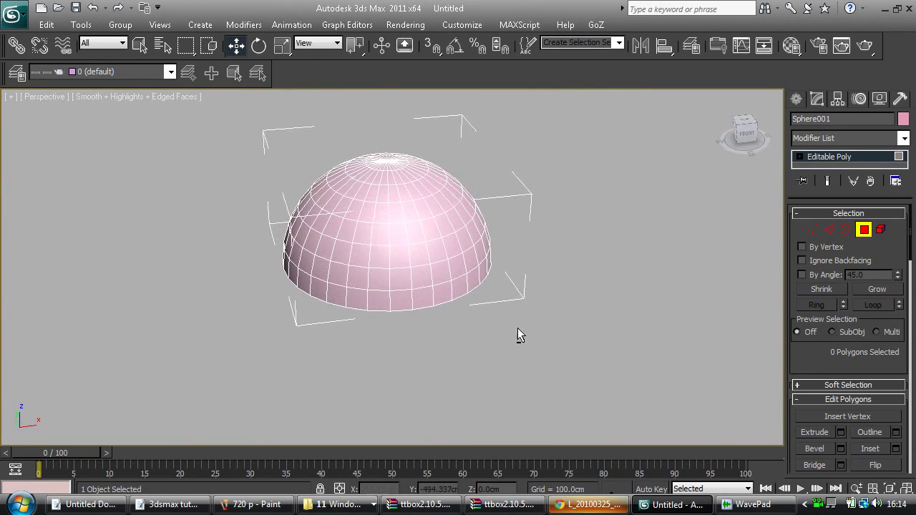
Leave sub-object editing and select the dome as a whole object for moving.
click(237, 46)
click(401, 176)
click(598, 190)
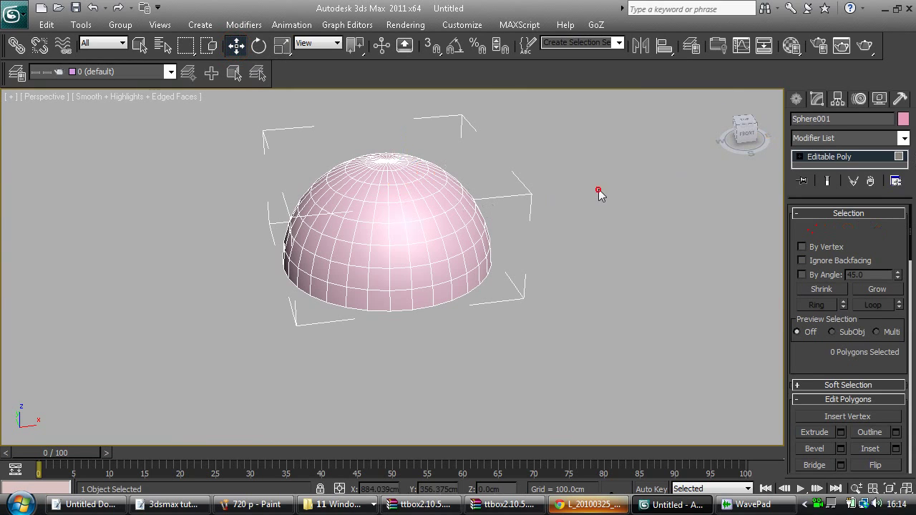
click(881, 229)
click(430, 226)
click(686, 240)
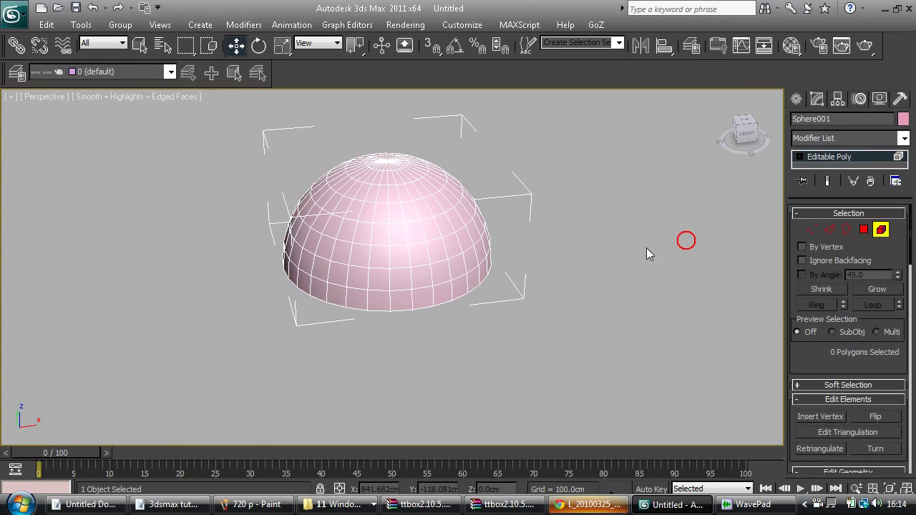
click(881, 229)
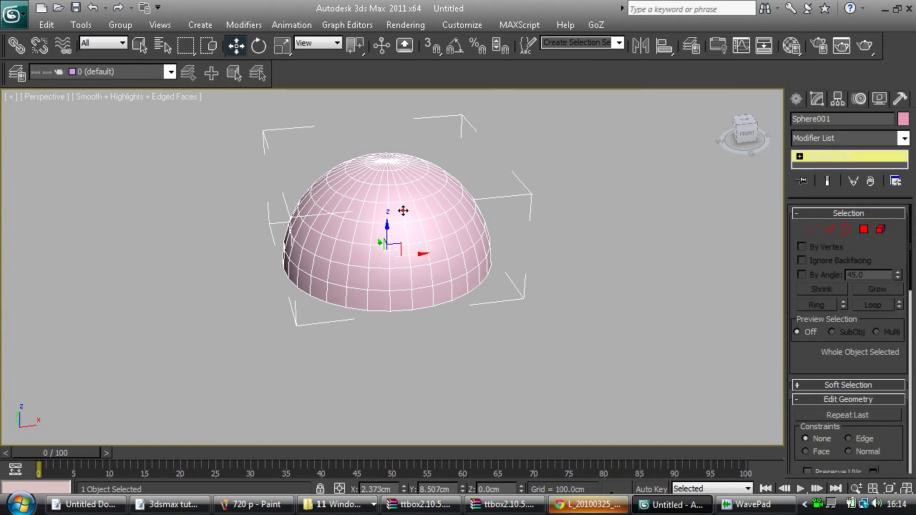
click(631, 204)
click(417, 219)
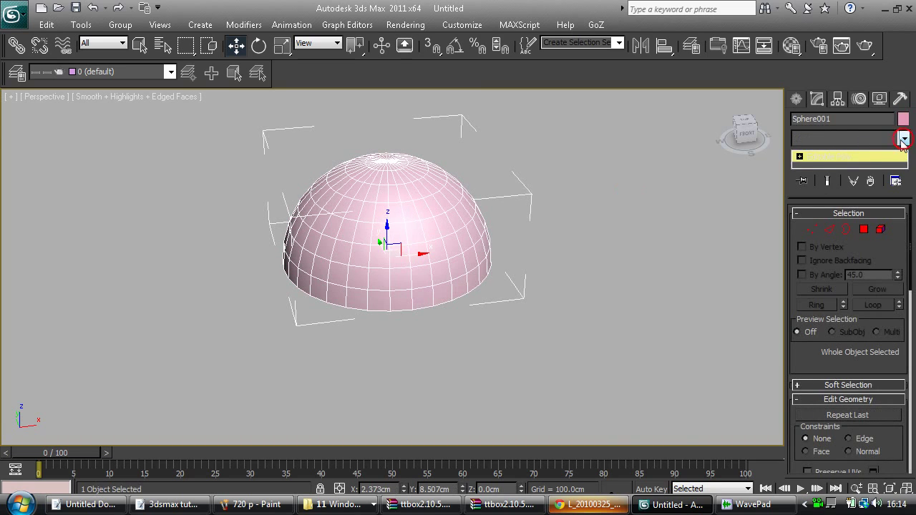
click(904, 139)
key(n)
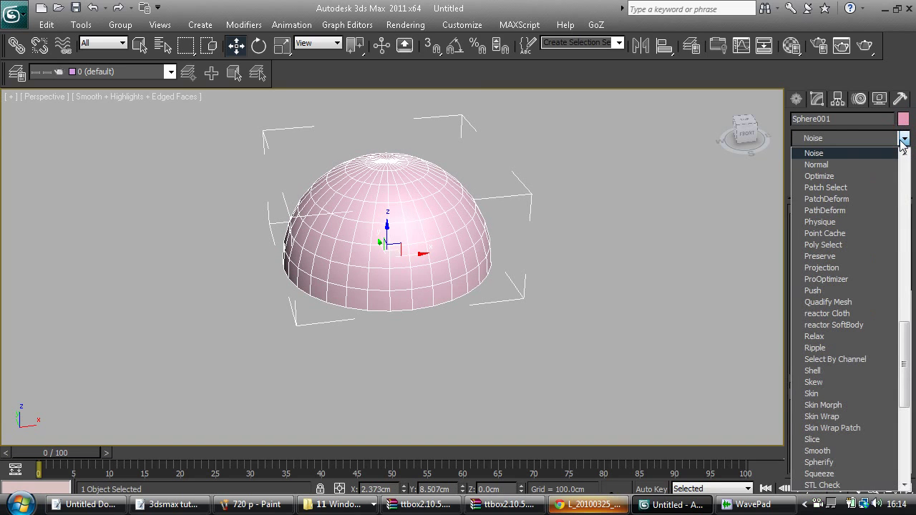
key(n)
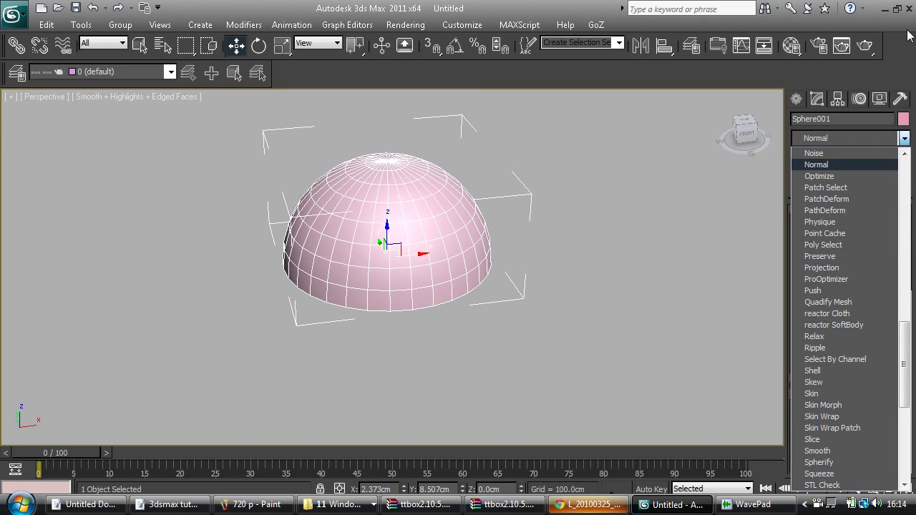
click(796, 79)
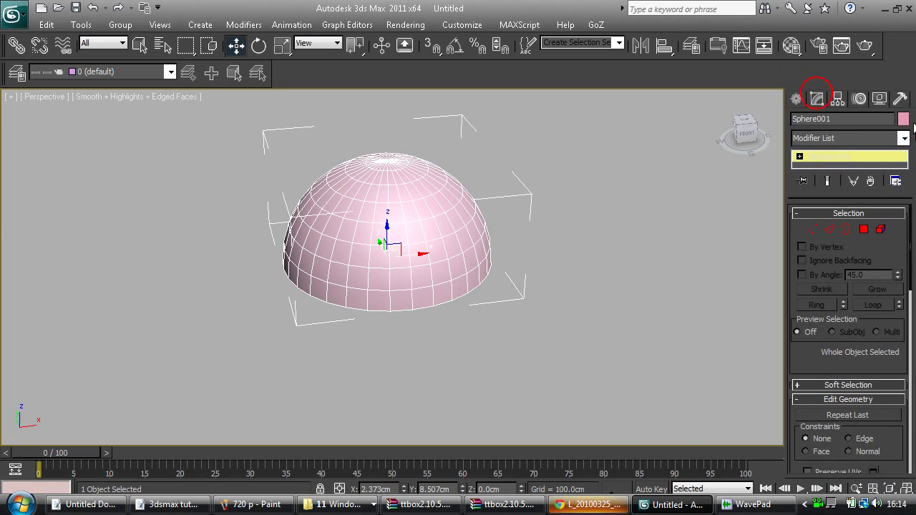
Add a Normal modifier to the dome to flip its normals inward.
click(904, 138)
click(905, 139)
click(906, 138)
key(n)
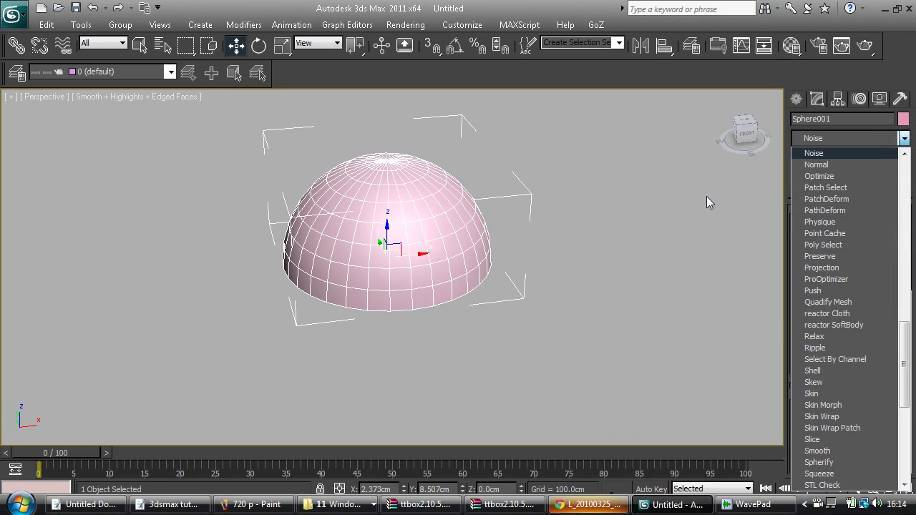
click(824, 166)
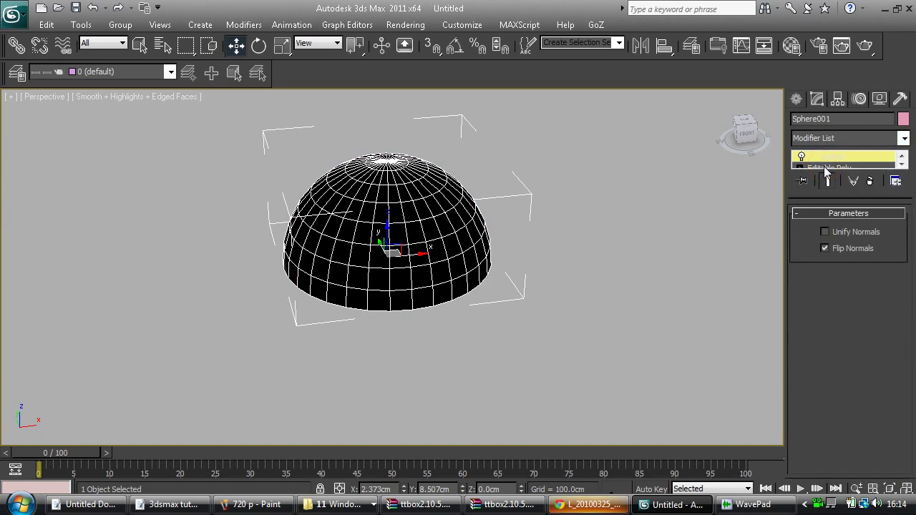
Deselect the dome and examine its flipped faces from inside, below and outside.
click(624, 222)
alt+middle_drag(527, 298, 529, 184)
scroll(529, 184, up, 5)
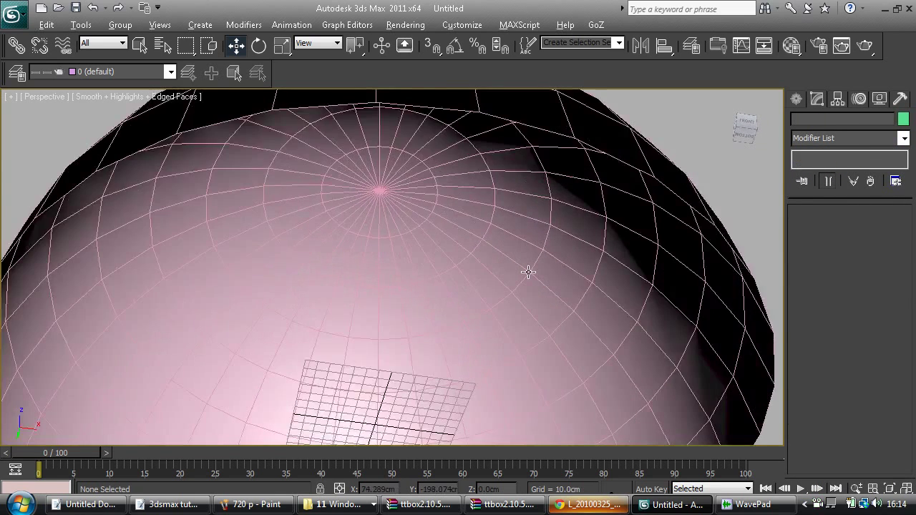
alt+middle_drag(528, 272, 472, 251)
scroll(506, 321, up, 6)
scroll(503, 332, up, 3)
scroll(485, 276, up, 3)
scroll(508, 296, down, 5)
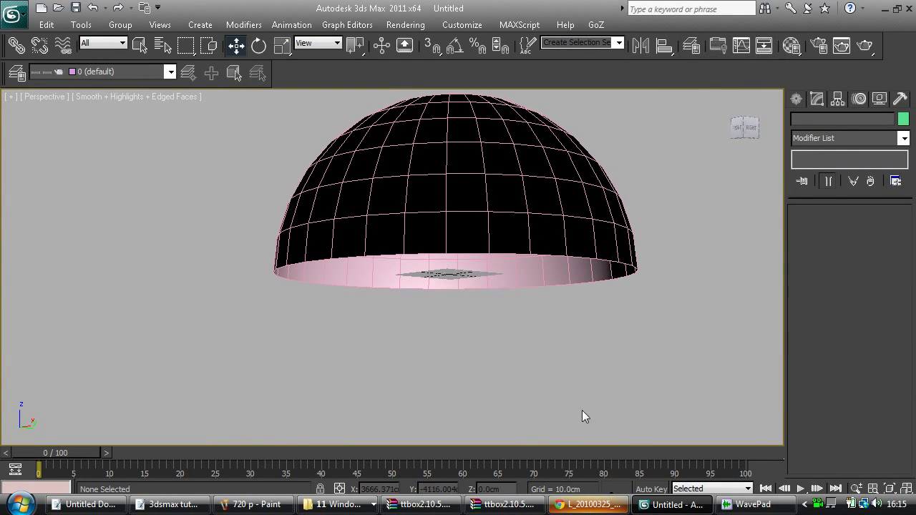
Switch to Chrome and save the sky panorama to the Desktop as a JPEG image named sky.
click(585, 503)
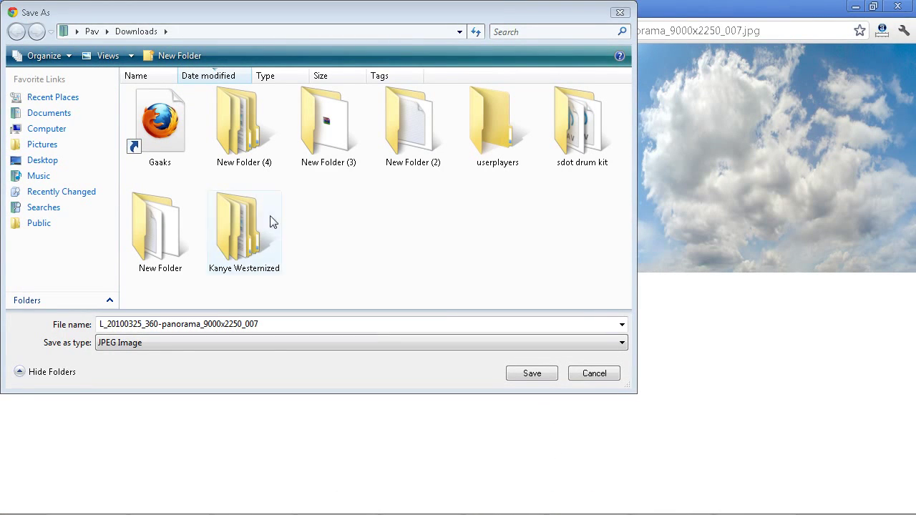
click(153, 343)
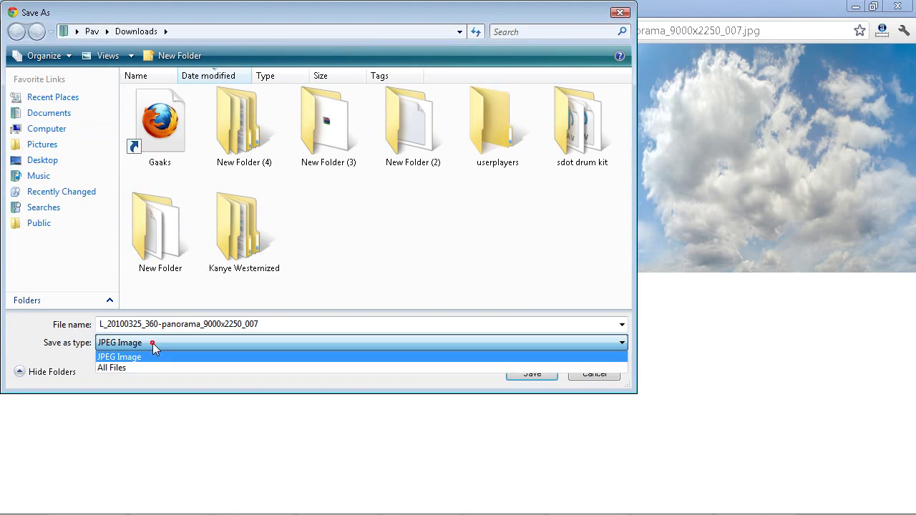
click(154, 342)
click(281, 325)
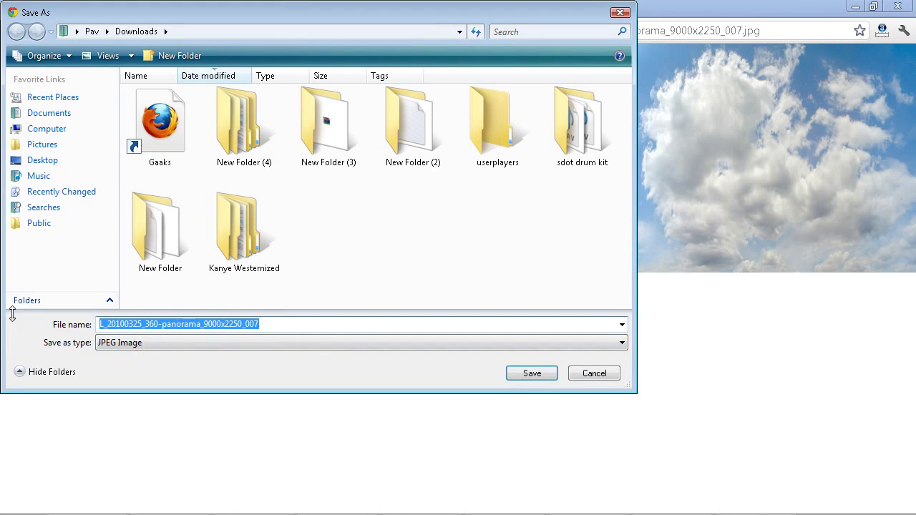
click(77, 31)
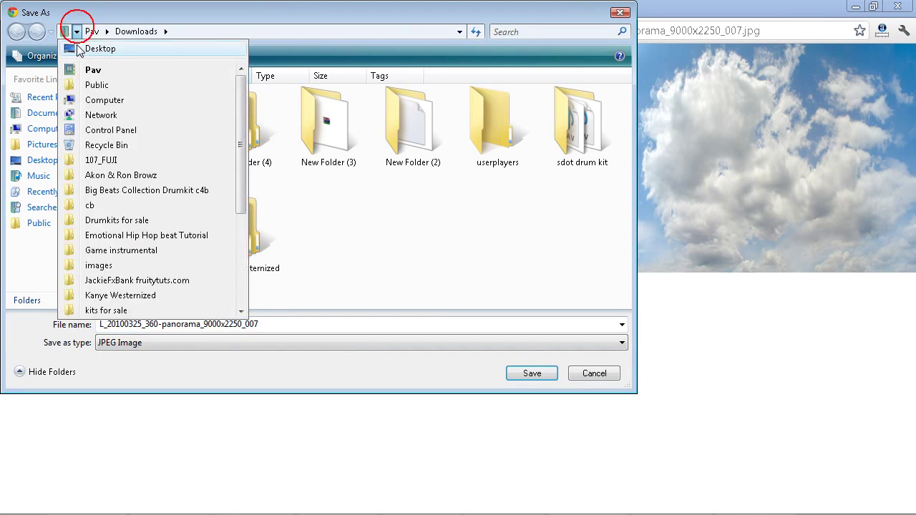
click(83, 44)
click(317, 324)
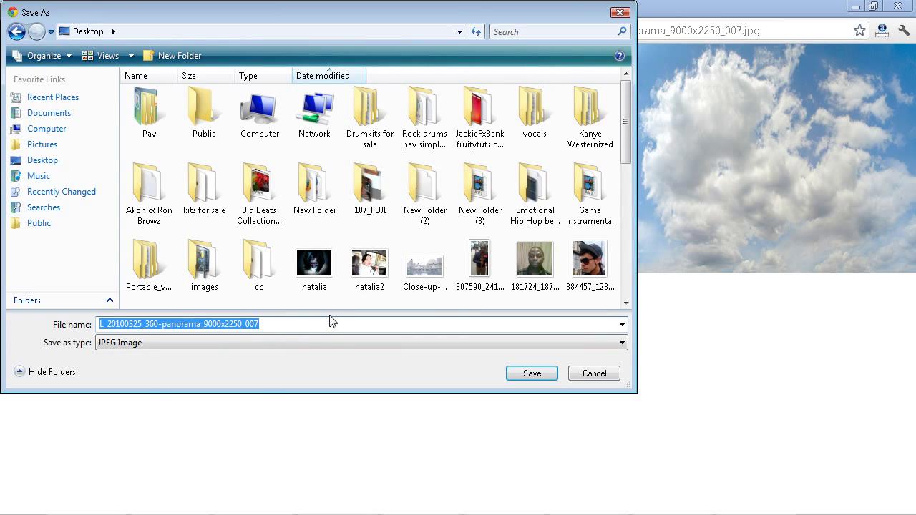
text(sky)
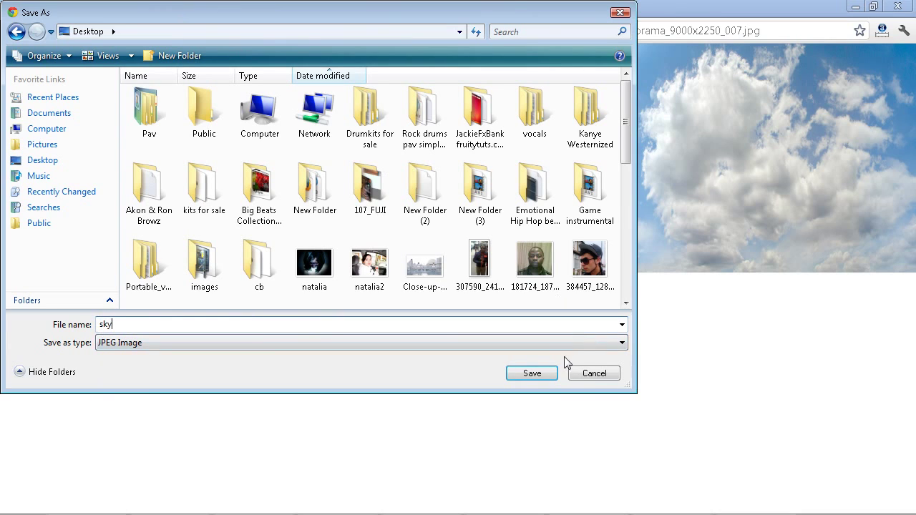
click(548, 373)
Save another copy of the sky panorama to the Desktop as skytexture, and return to 3ds Max.
key(ctrl+s)
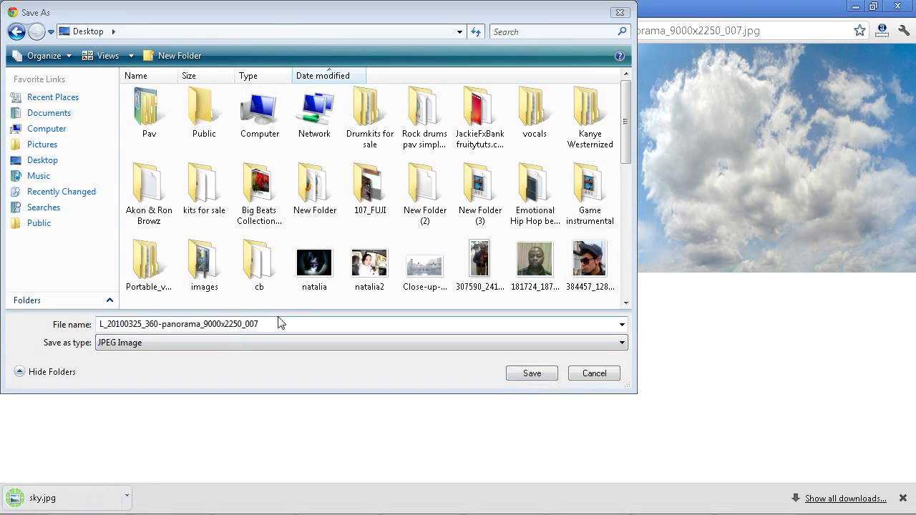
click(290, 322)
text(sk)
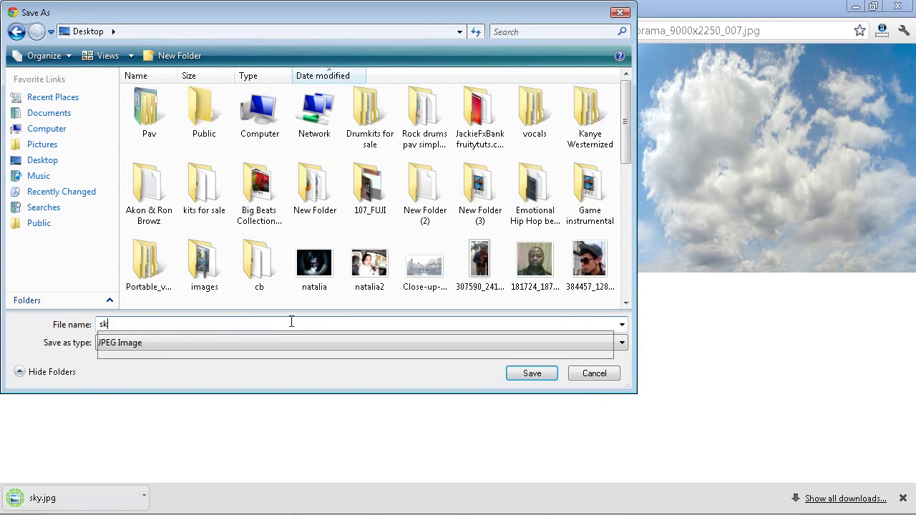
text(ytexture)
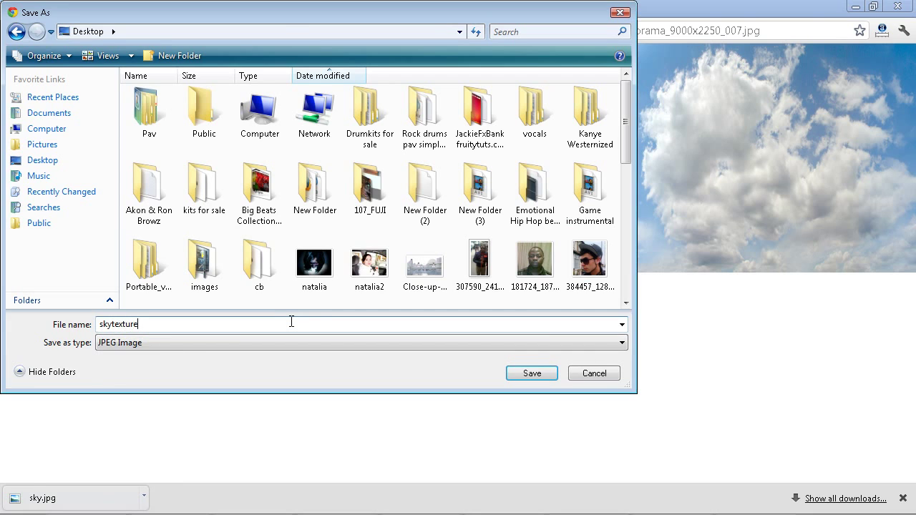
key(Return)
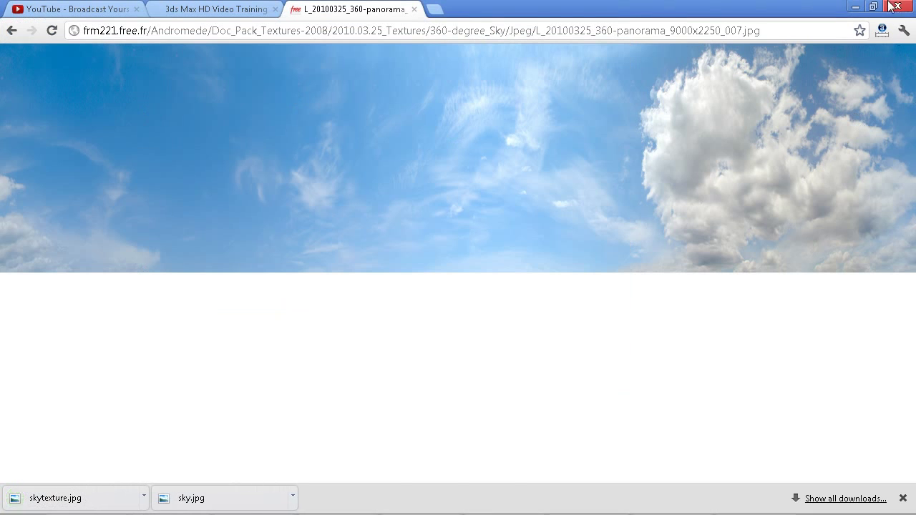
click(858, 8)
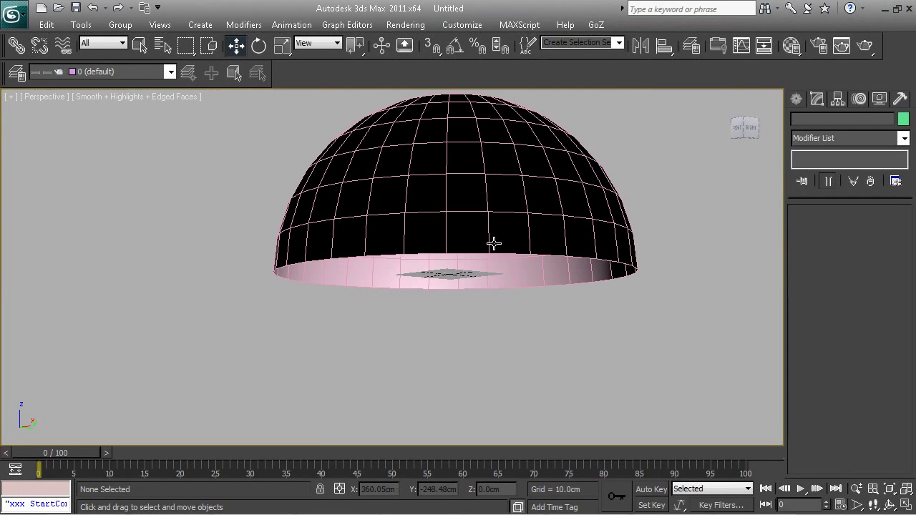
Open the Material Editor and choose a Bitmap map for the diffuse colour of the 01 - Default material.
key(m)
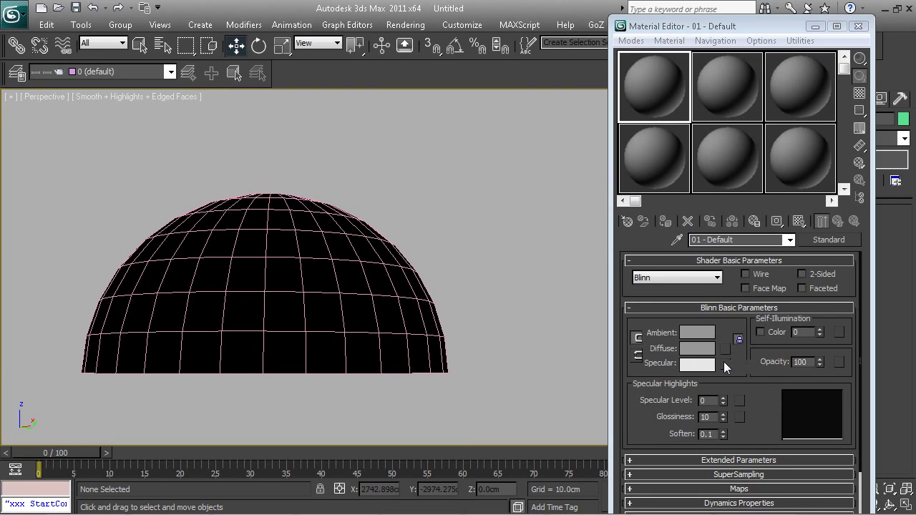
click(725, 348)
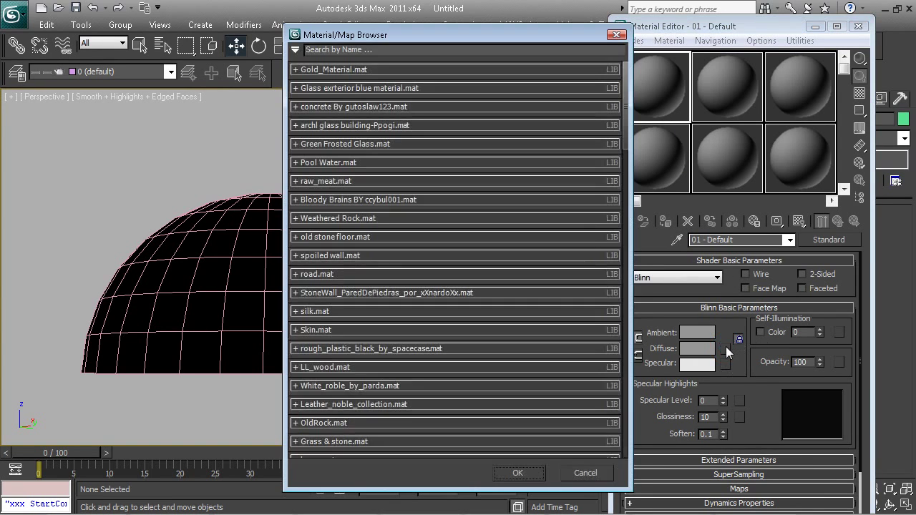
click(326, 49)
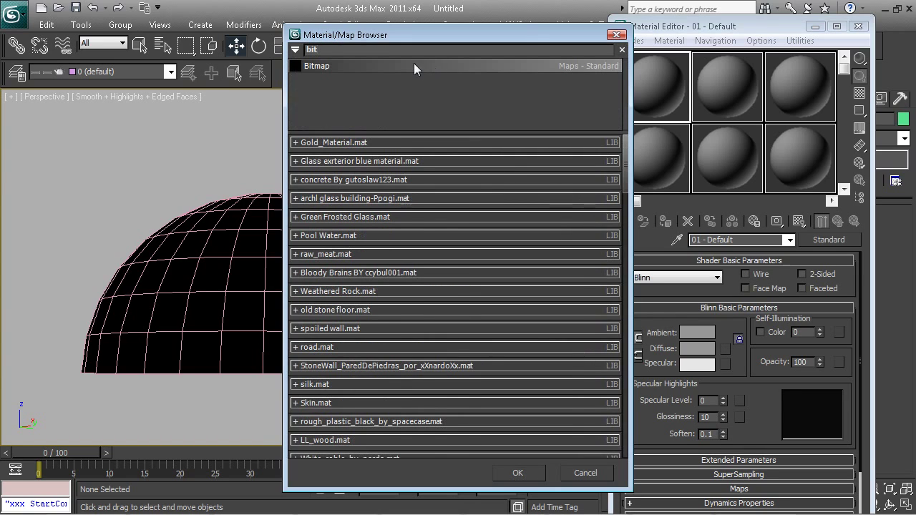
double_click(321, 66)
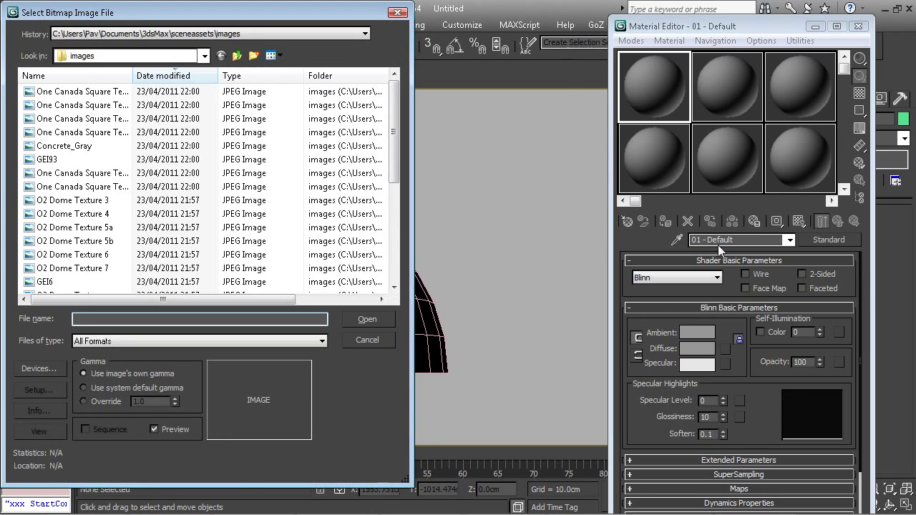
Load the skytexture image from the Desktop as the material's diffuse bitmap.
click(204, 56)
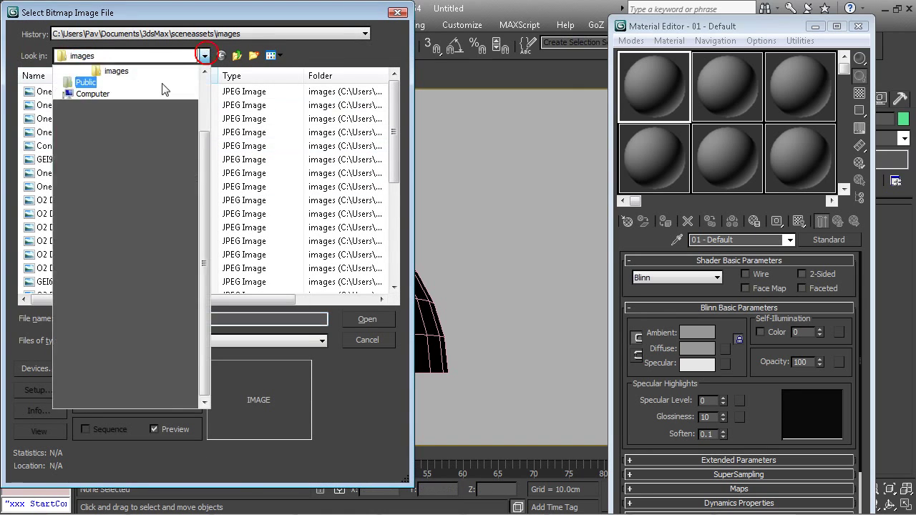
click(86, 68)
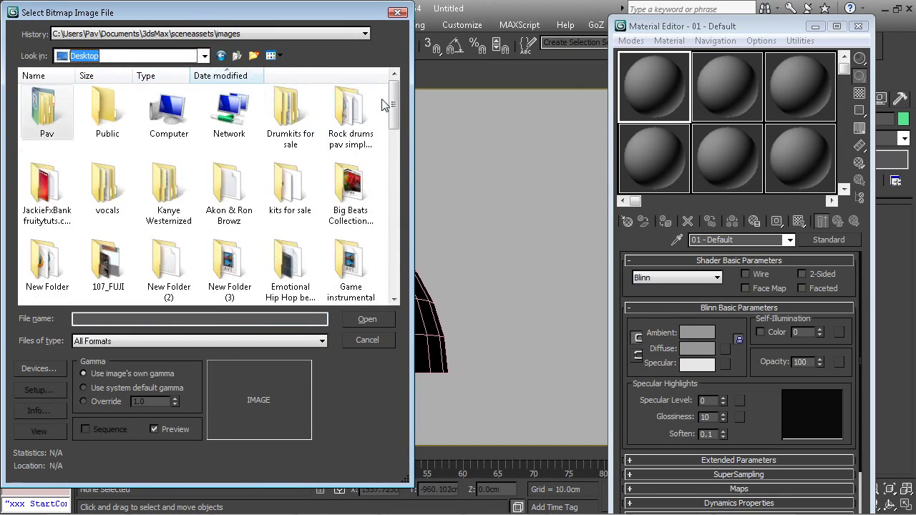
drag(393, 119, 399, 295)
click(304, 277)
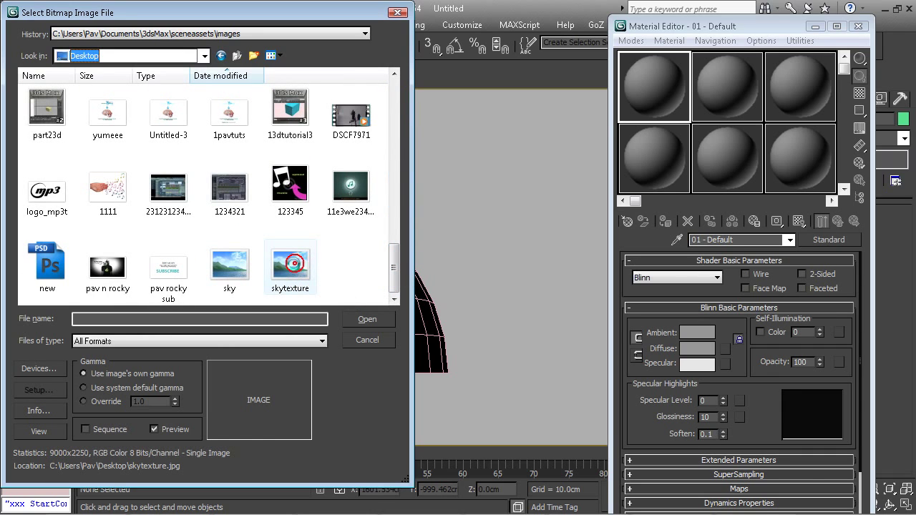
click(292, 266)
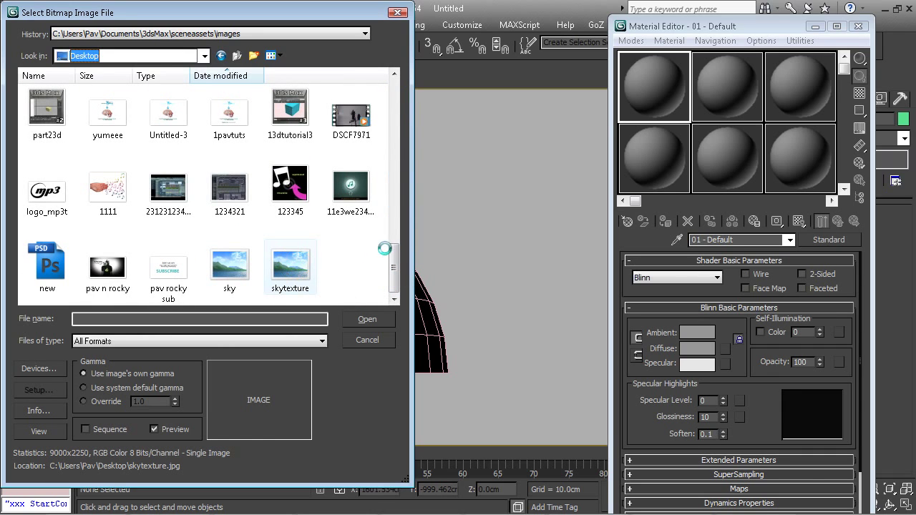
double_click(305, 255)
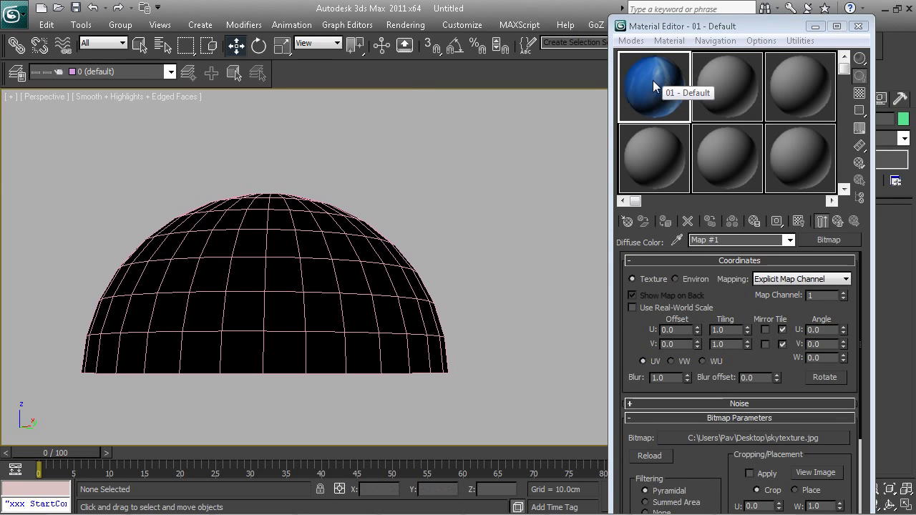
Assign the sky bitmap material to the dome.
drag(652, 80, 318, 258)
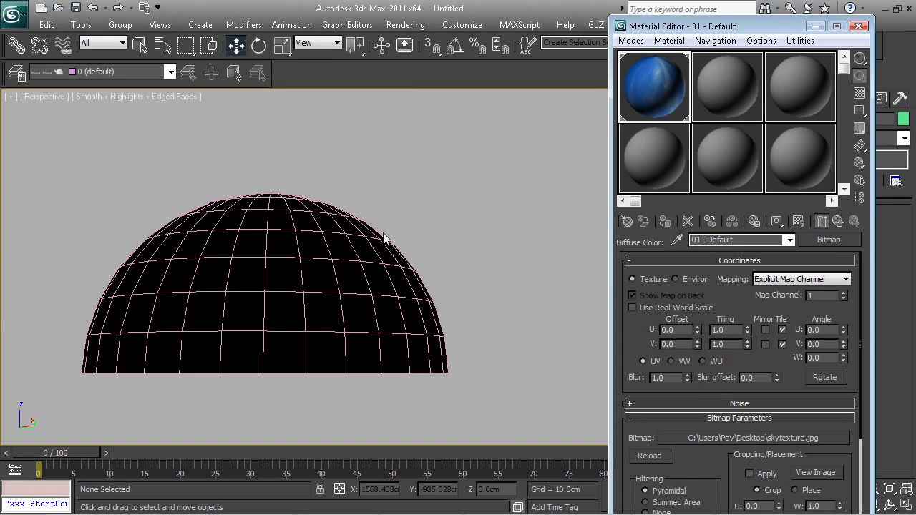
key(c)
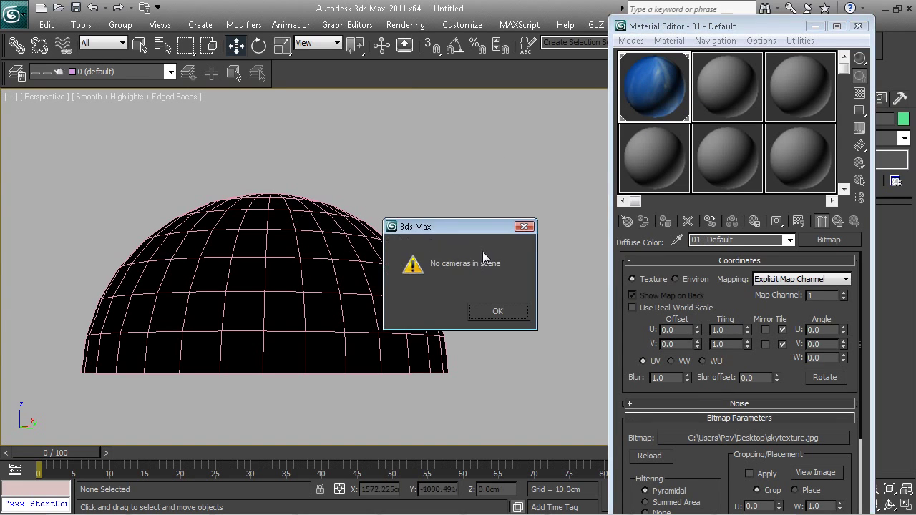
click(524, 226)
Examine the material on the dome's inner surface from inside and from below.
scroll(455, 281, up, 5)
middle_drag(293, 269, 384, 267)
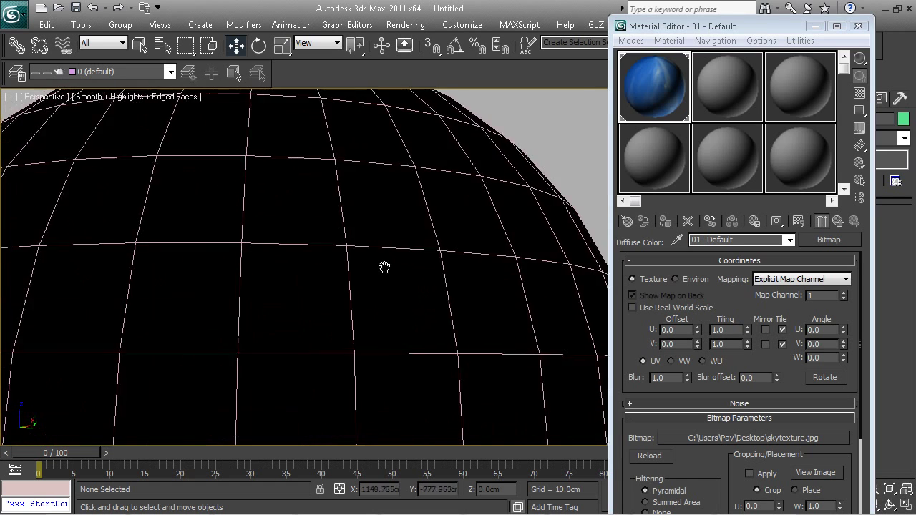
scroll(388, 267, up, 4)
alt+middle_drag(314, 306, 221, 301)
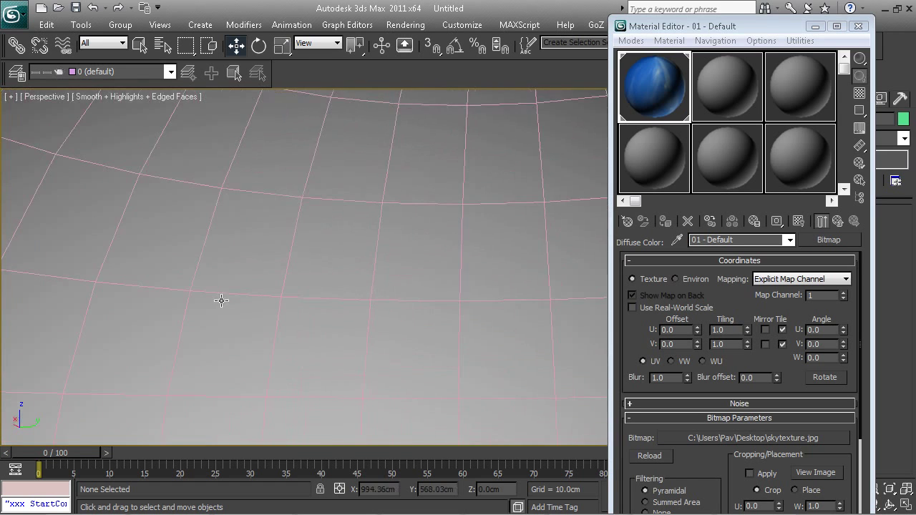
middle_drag(320, 262, 360, 217)
scroll(378, 249, up, 2)
scroll(403, 309, down, 2)
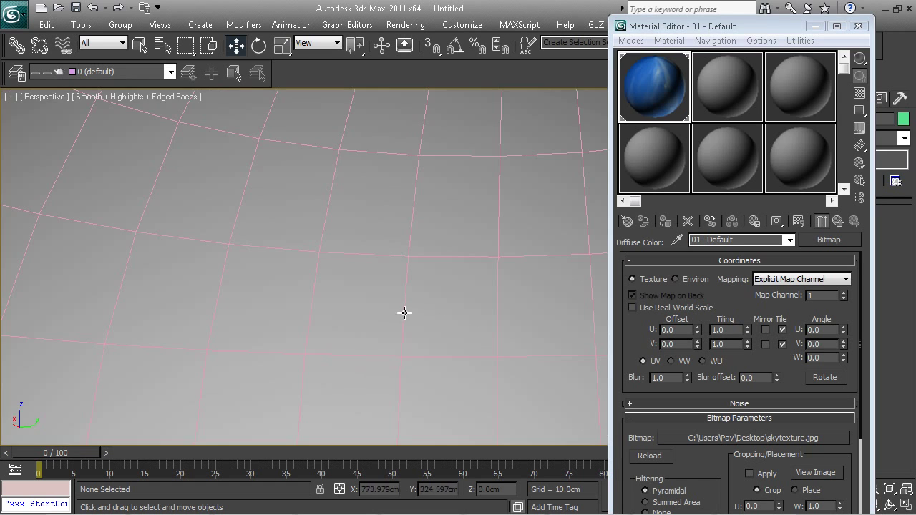
scroll(437, 237, down, 5)
alt+middle_drag(444, 254, 470, 260)
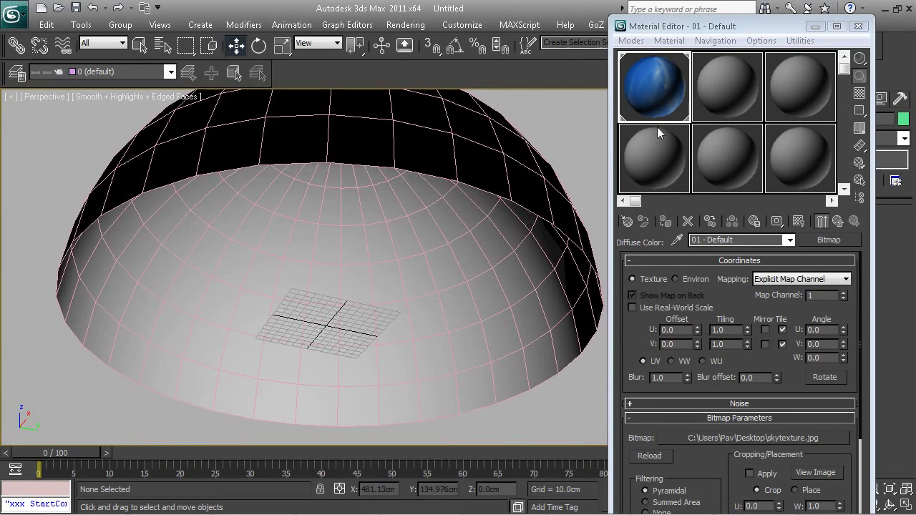
click(814, 26)
click(506, 231)
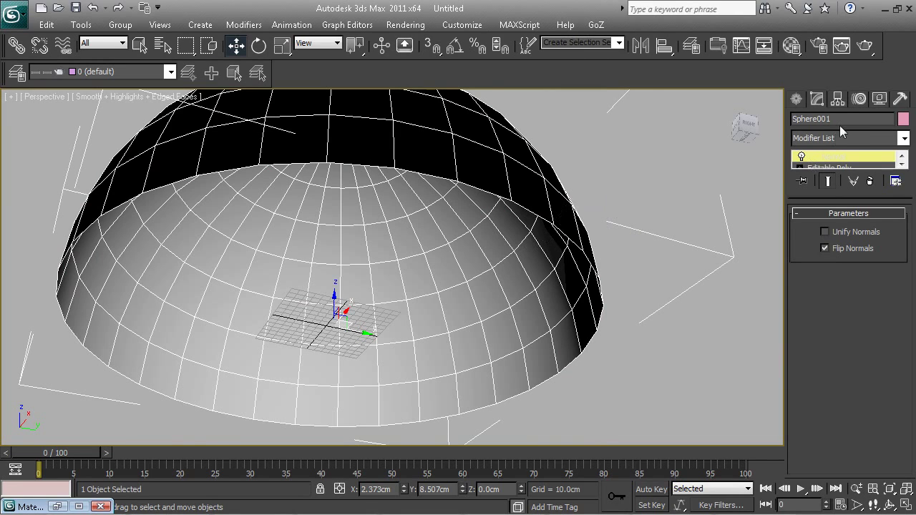
click(903, 139)
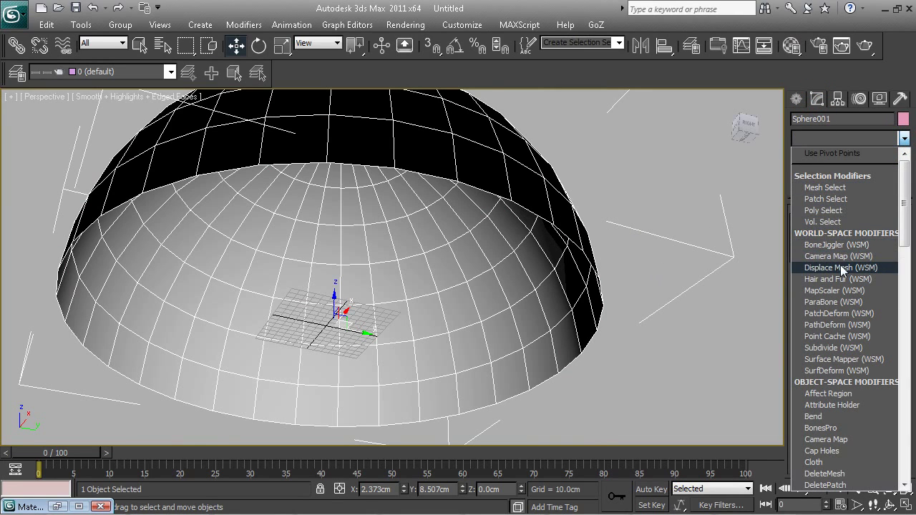
click(722, 264)
Create a camera from the current perspective view and render the dome through it.
key(ctrl+c)
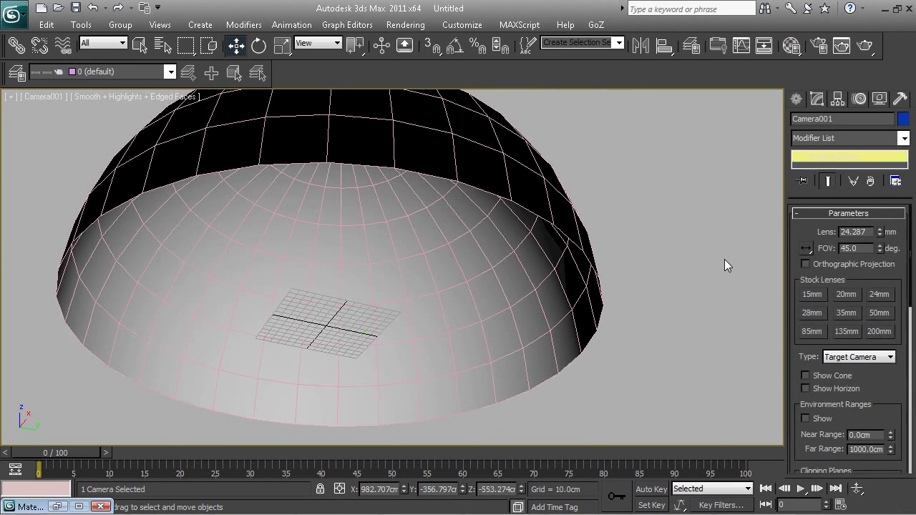
key(shift+q)
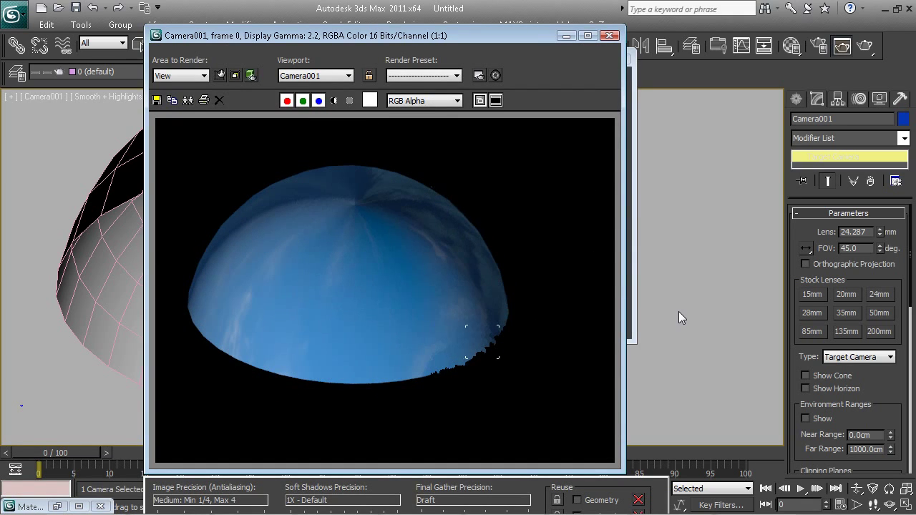
click(610, 36)
middle_drag(539, 280, 537, 290)
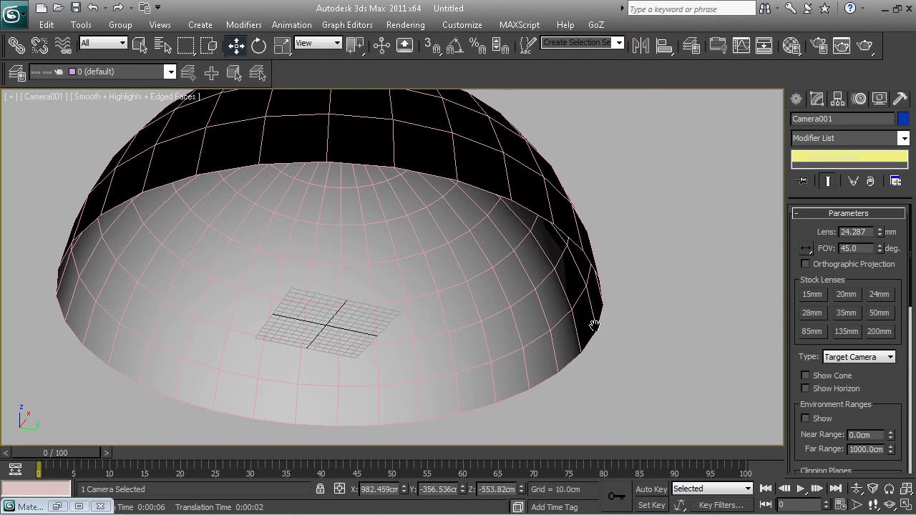
middle_drag(594, 326, 592, 312)
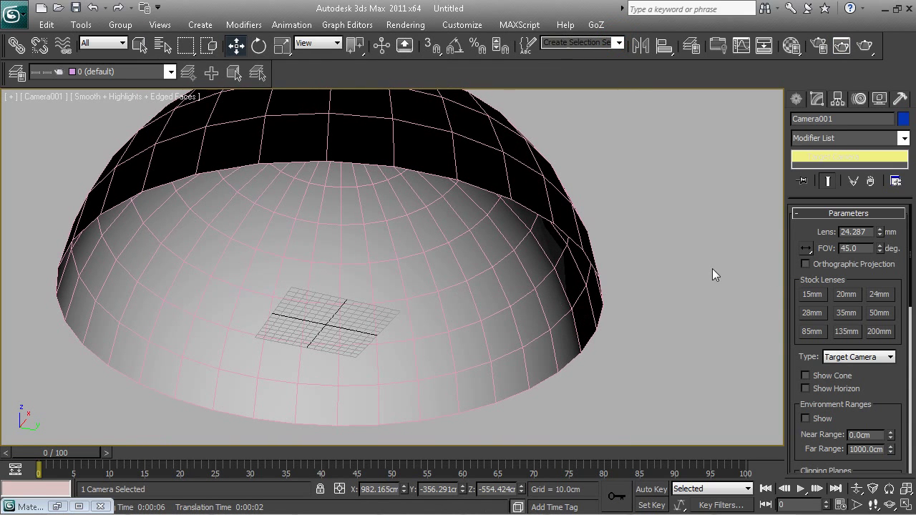
Turn on viewport display of the sky bitmap for the 01 - Default material.
click(618, 279)
key(m)
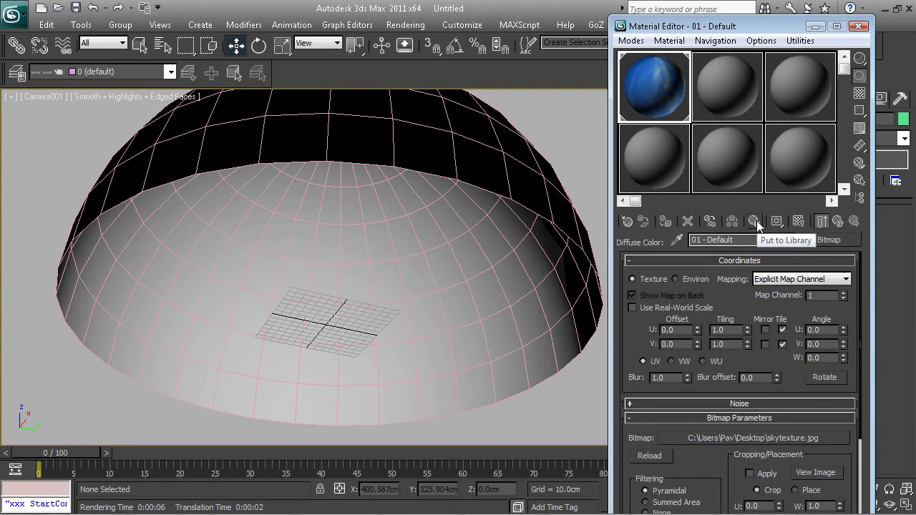
click(799, 222)
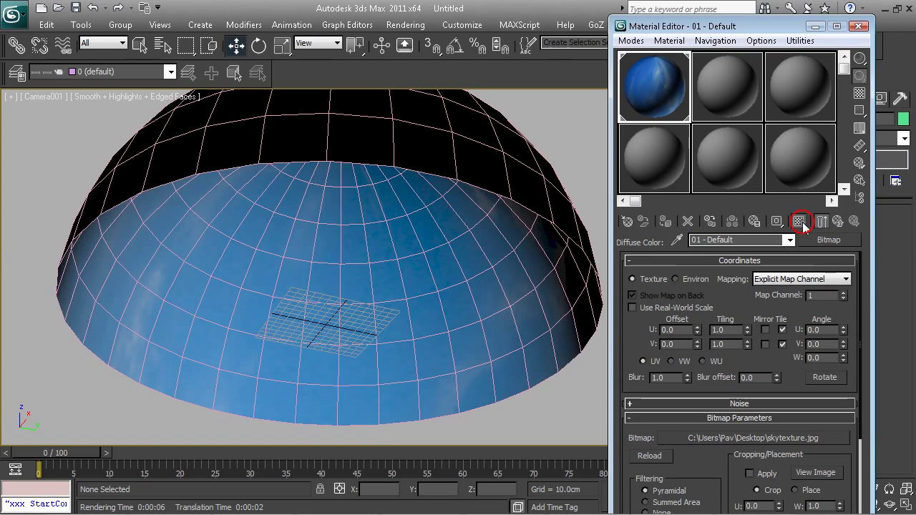
click(815, 27)
Return to the Perspective view and examine the sky texture inside the dome from several sides and from below.
middle_drag(598, 257, 569, 280)
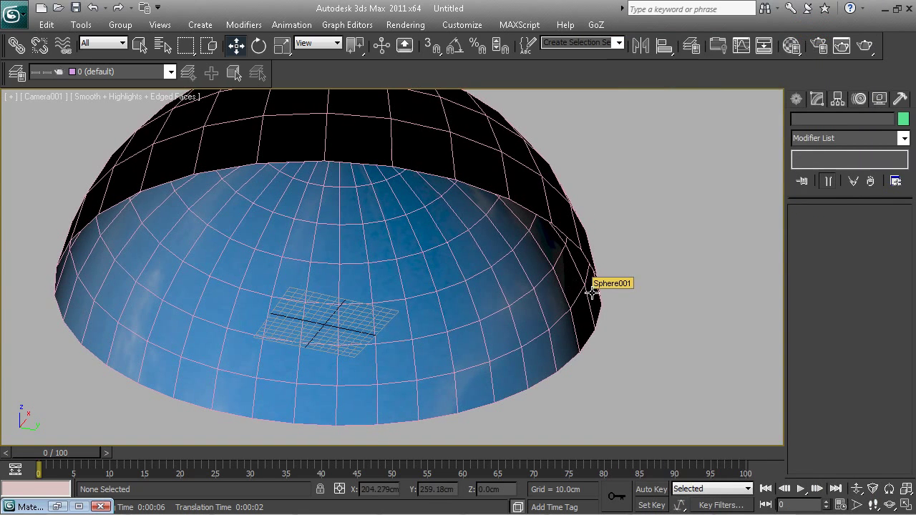
key(p)
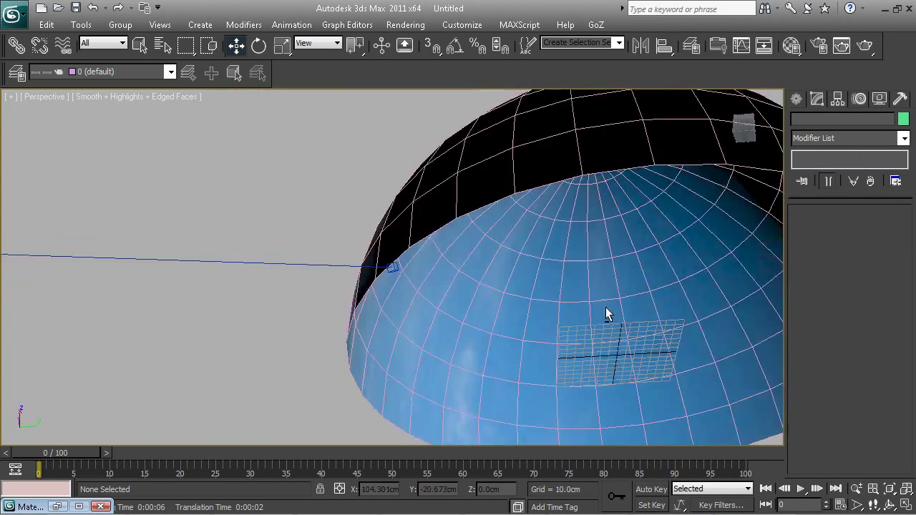
alt+middle_drag(606, 308, 389, 292)
scroll(565, 313, down, 4)
alt+middle_drag(566, 314, 442, 269)
middle_drag(608, 225, 585, 446)
scroll(570, 418, up, 3)
middle_drag(715, 323, 522, 319)
scroll(439, 315, down, 3)
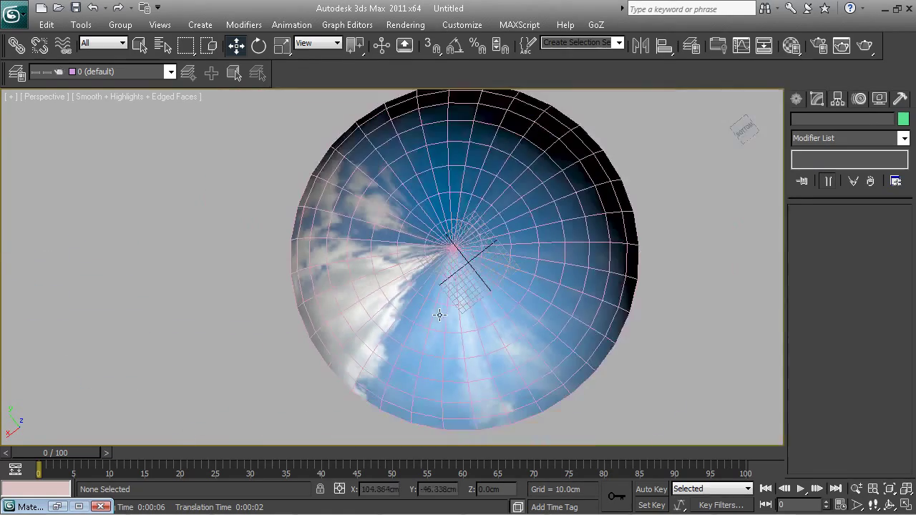
alt+middle_drag(440, 315, 484, 488)
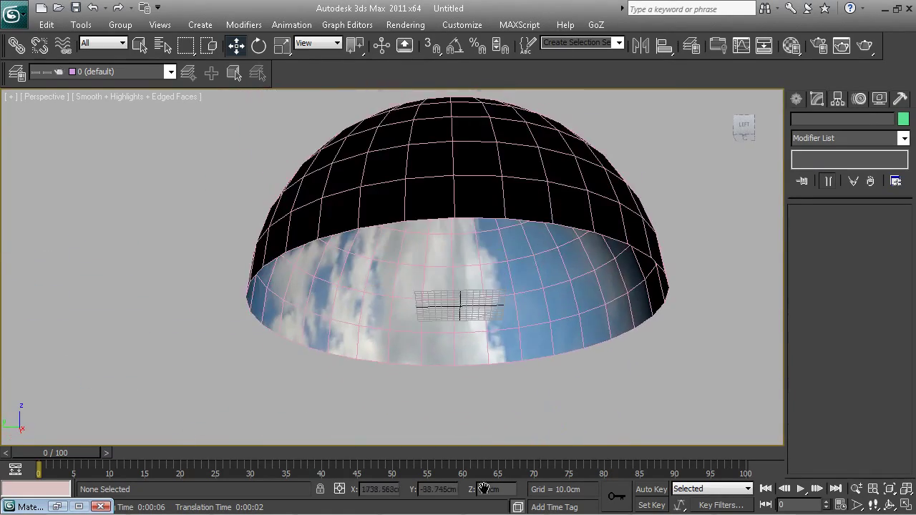
scroll(545, 360, down, 3)
alt+middle_drag(546, 360, 505, 222)
Add a UVW Map modifier to the dome.
click(509, 214)
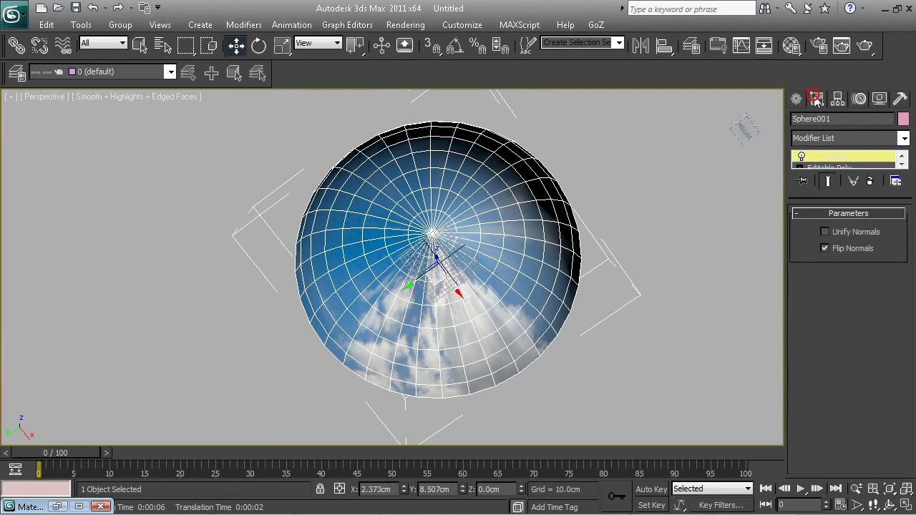
click(905, 139)
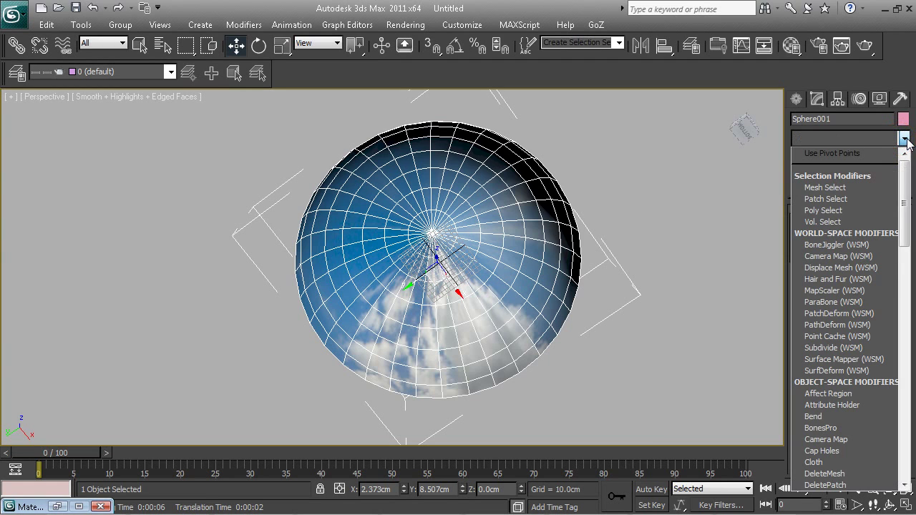
alt+middle_drag(663, 220, 673, 274)
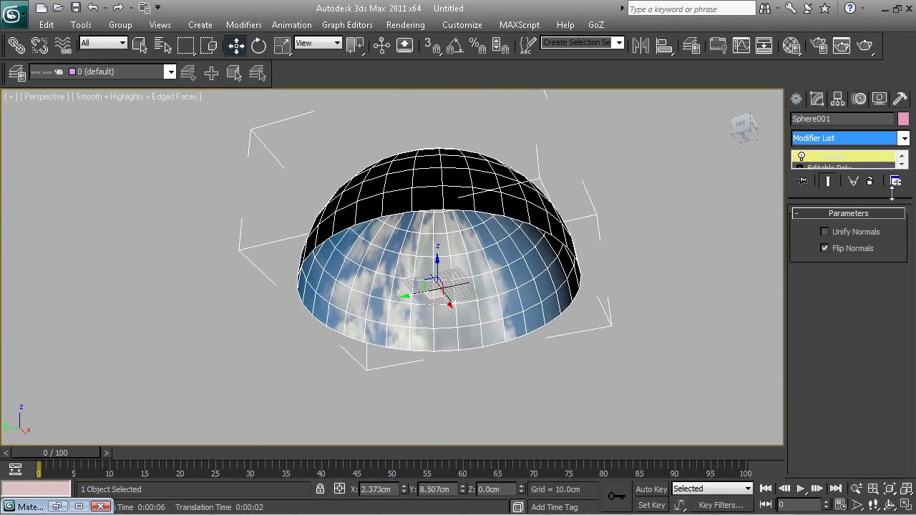
click(905, 137)
click(904, 137)
click(904, 137)
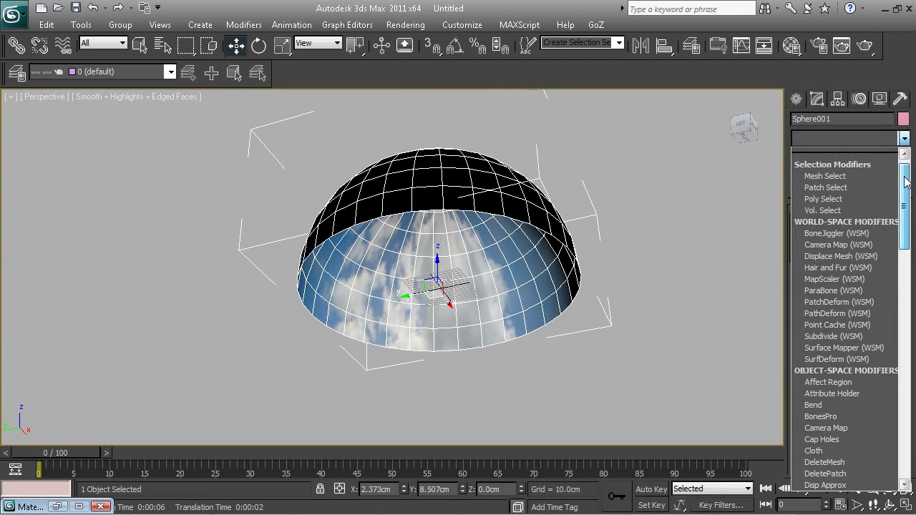
drag(903, 178, 914, 433)
click(866, 372)
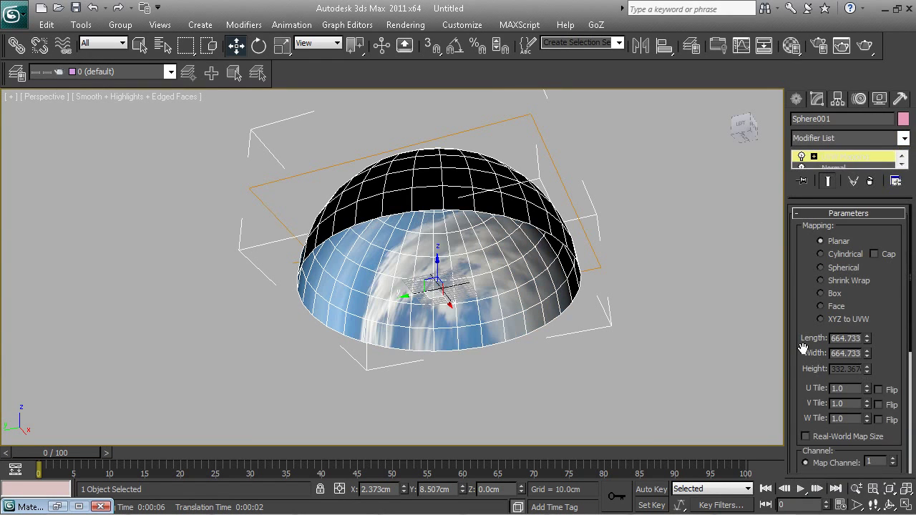
Try Cylindrical and Spherical mapping on the dome and compare how each wraps the sky texture.
click(821, 254)
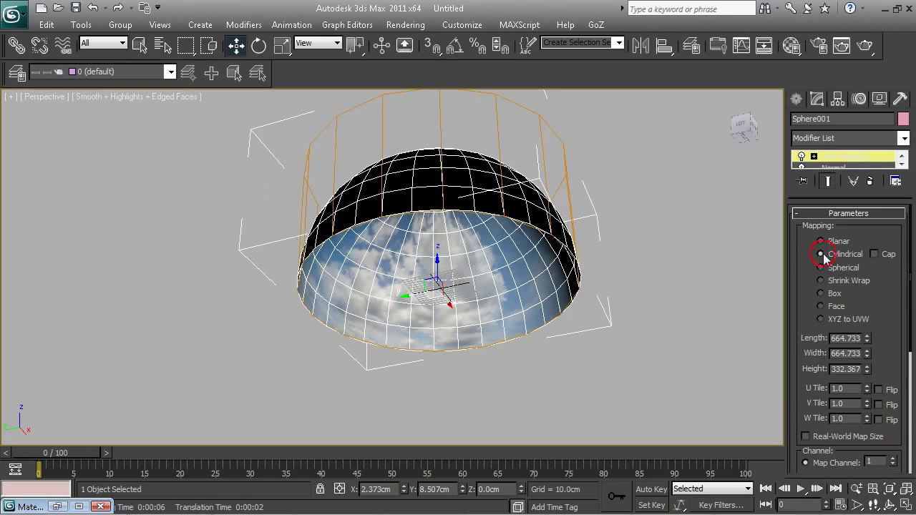
alt+middle_drag(630, 275, 565, 258)
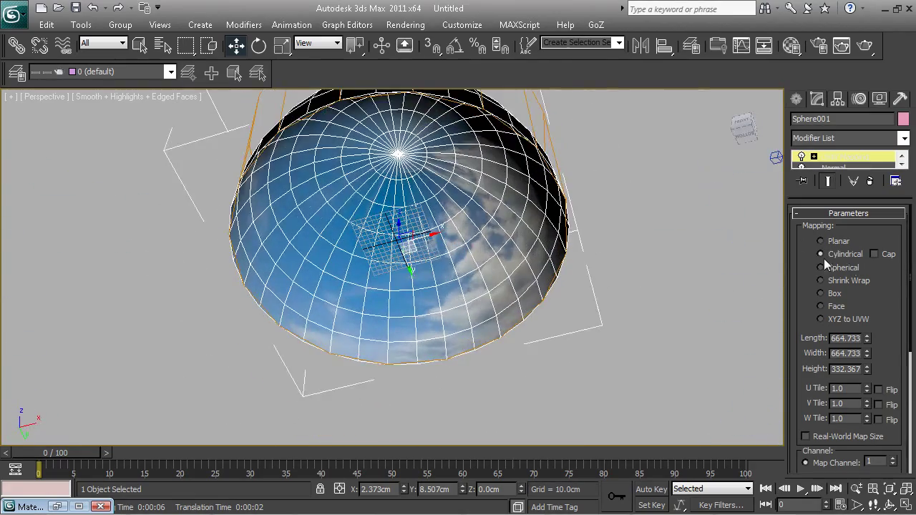
click(820, 267)
alt+middle_drag(691, 269, 651, 260)
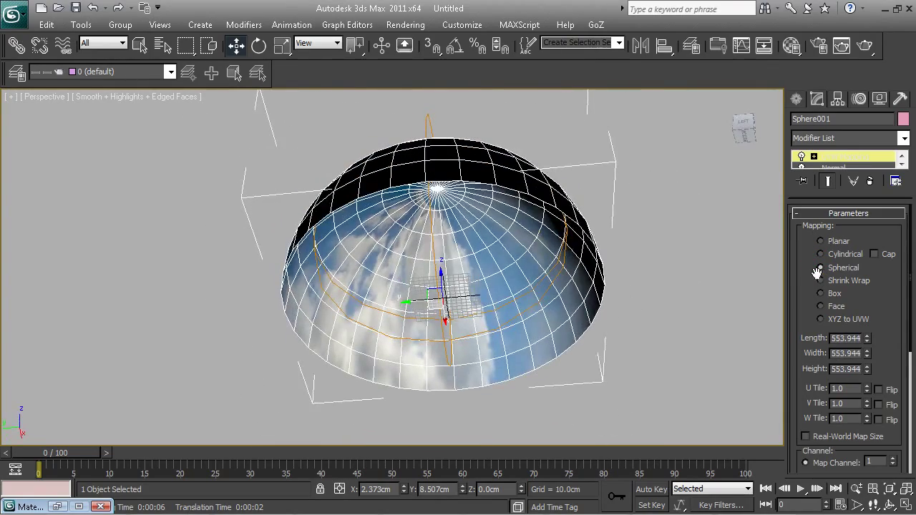
click(821, 254)
click(823, 267)
alt+middle_drag(678, 277, 707, 298)
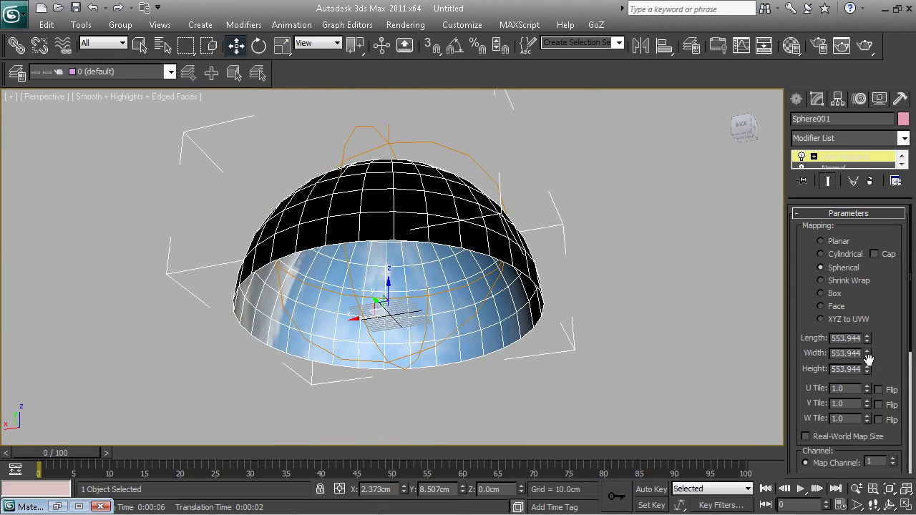
Try reducing the spherical mapping's height to about 44.675 cm while checking the texture inside the dome.
drag(868, 369, 867, 359)
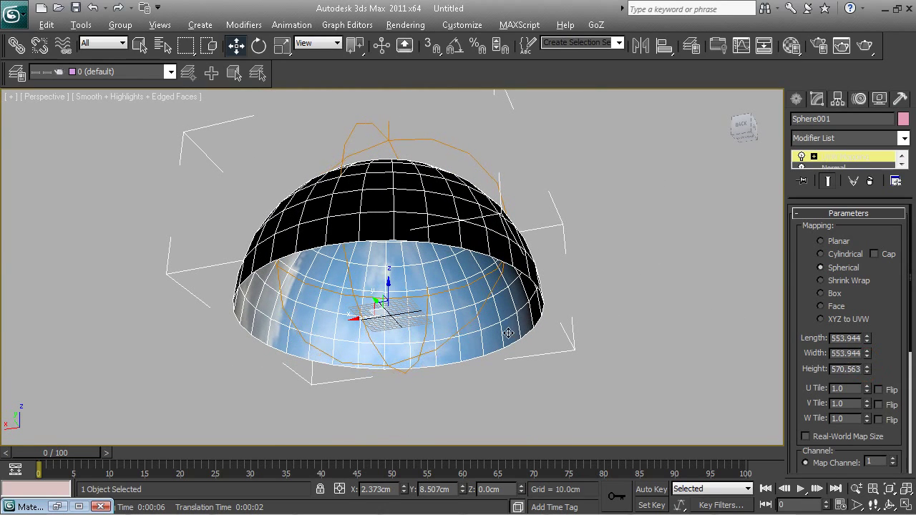
alt+middle_drag(509, 333, 544, 255)
scroll(563, 284, down, 3)
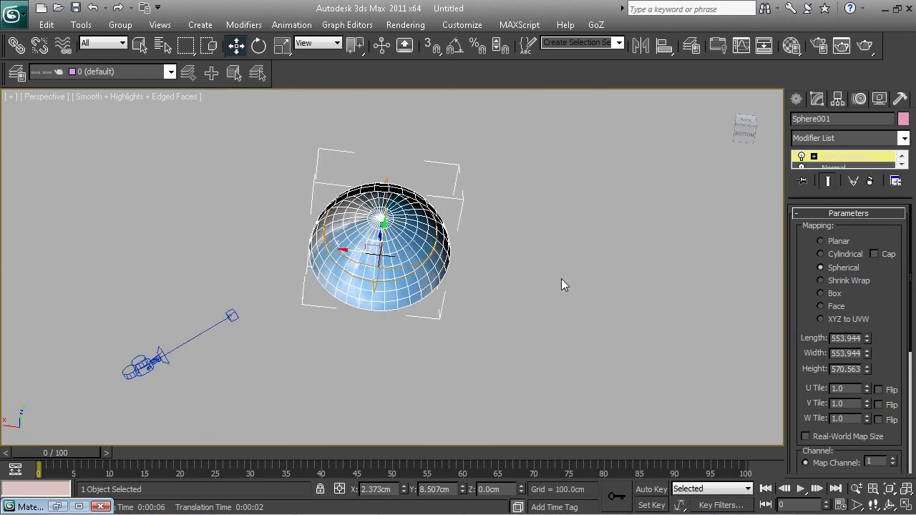
drag(868, 369, 876, 433)
alt+middle_drag(682, 430, 452, 299)
scroll(469, 274, up, 5)
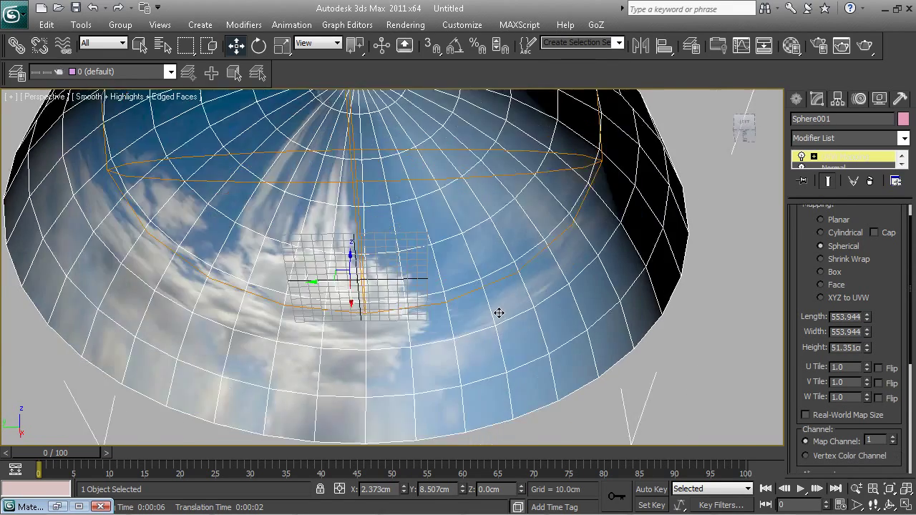
scroll(911, 415, down, 1)
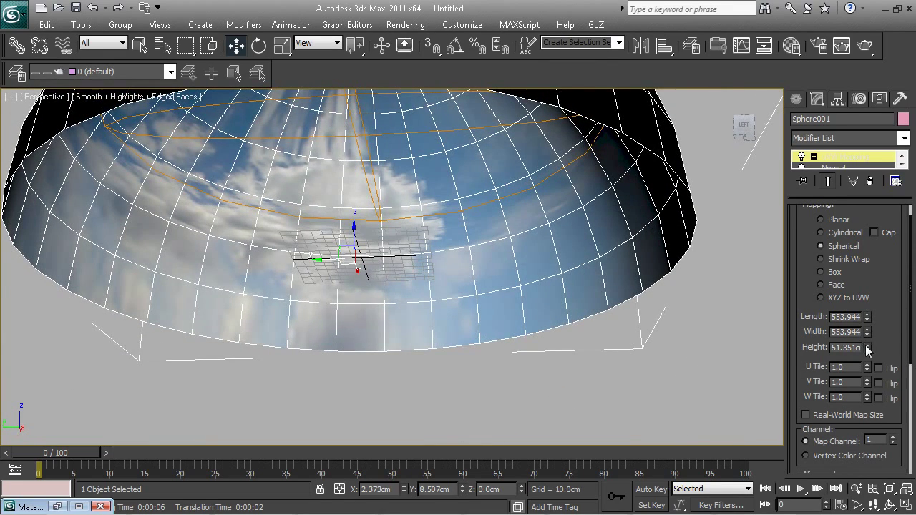
drag(867, 349, 873, 355)
Try Face and Shrink Wrap mapping on the dome and compare them with Spherical.
click(820, 284)
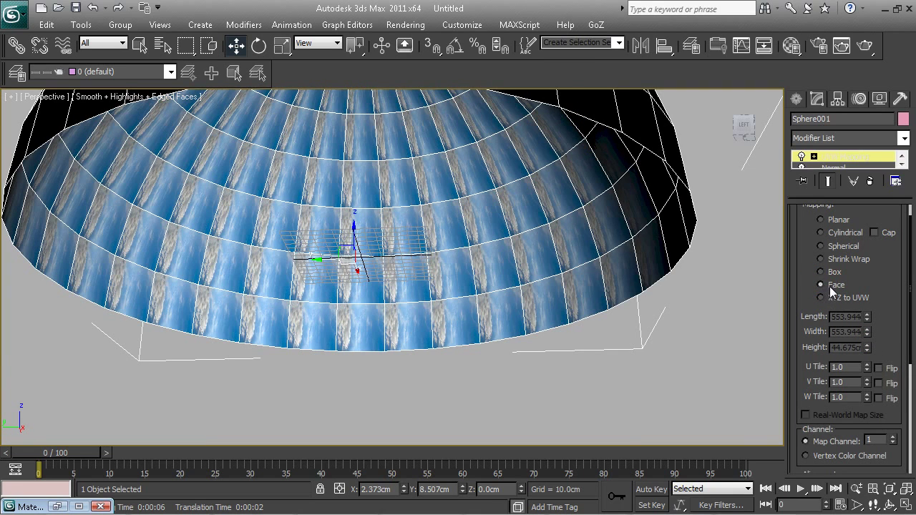
scroll(660, 286, down, 3)
scroll(744, 293, up, 3)
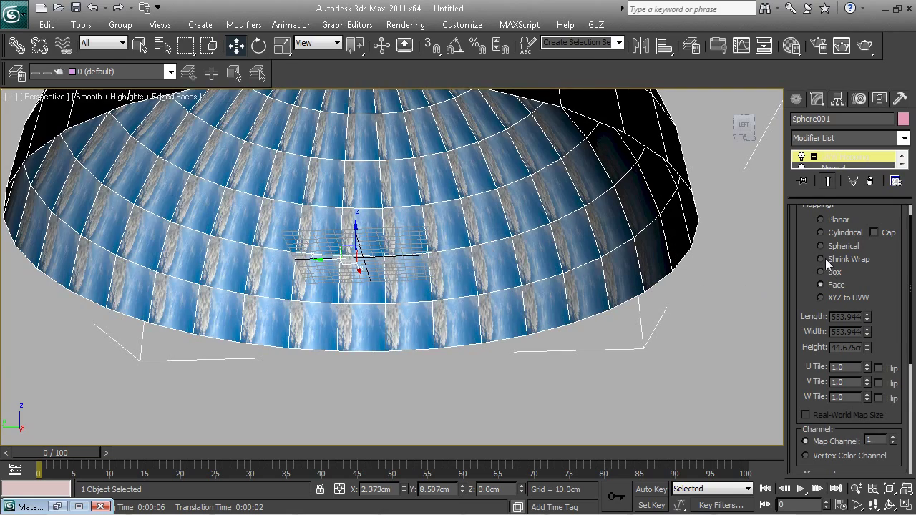
click(821, 259)
alt+middle_drag(573, 276, 649, 245)
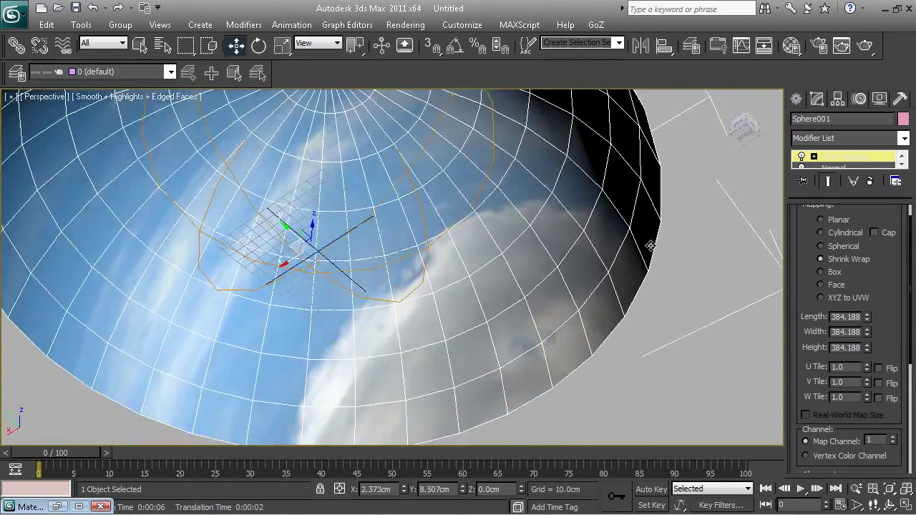
click(820, 246)
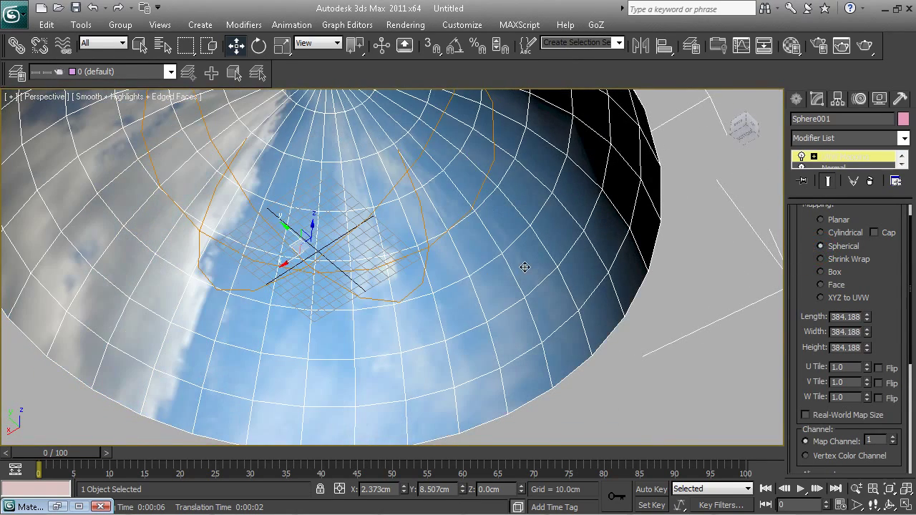
alt+middle_drag(525, 267, 418, 288)
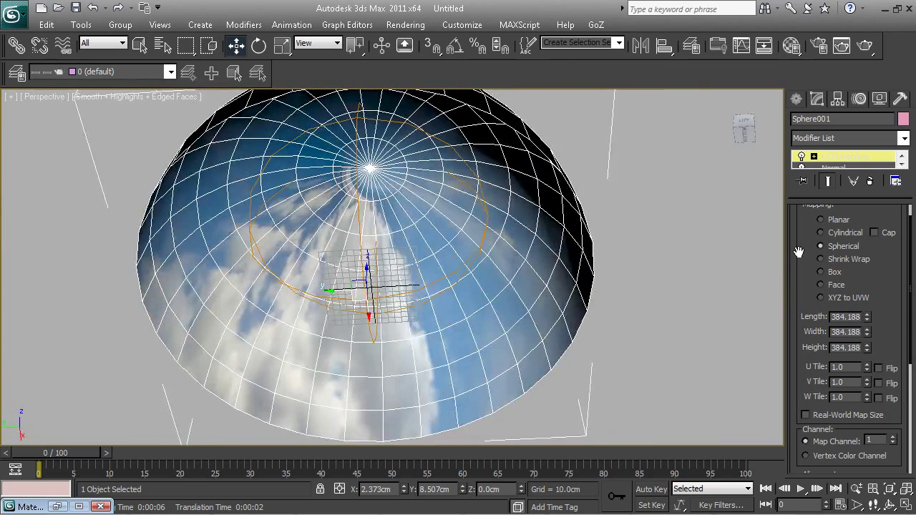
Try Cylindrical, Planar, Shrink Wrap, Box and Face mapping in turn on the dome's sky texture.
click(820, 234)
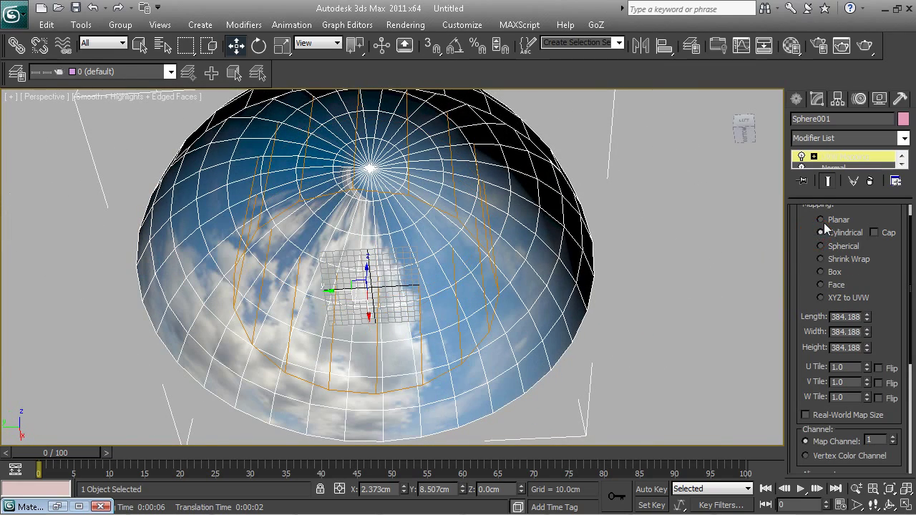
click(820, 220)
click(820, 233)
click(821, 257)
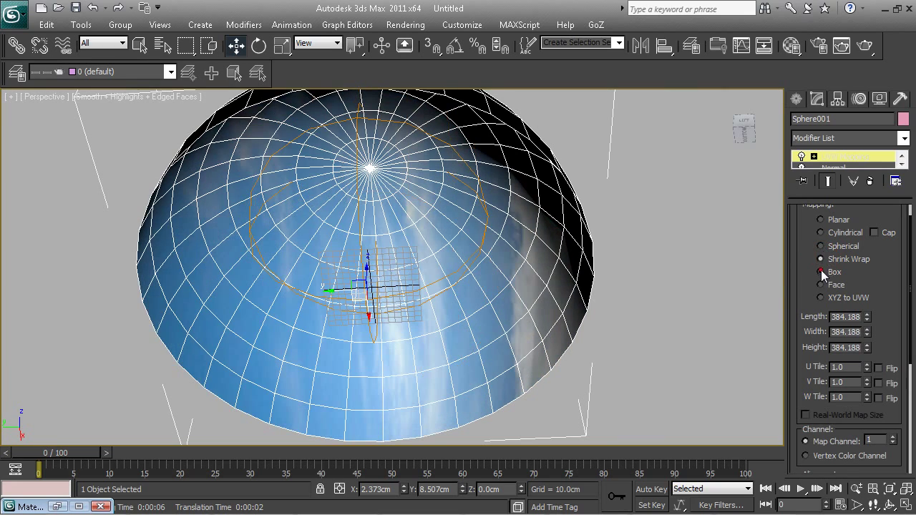
click(821, 272)
click(821, 284)
Set the dome's UVW mapping to Spherical and reduce its height to about 257.406 cm.
click(821, 246)
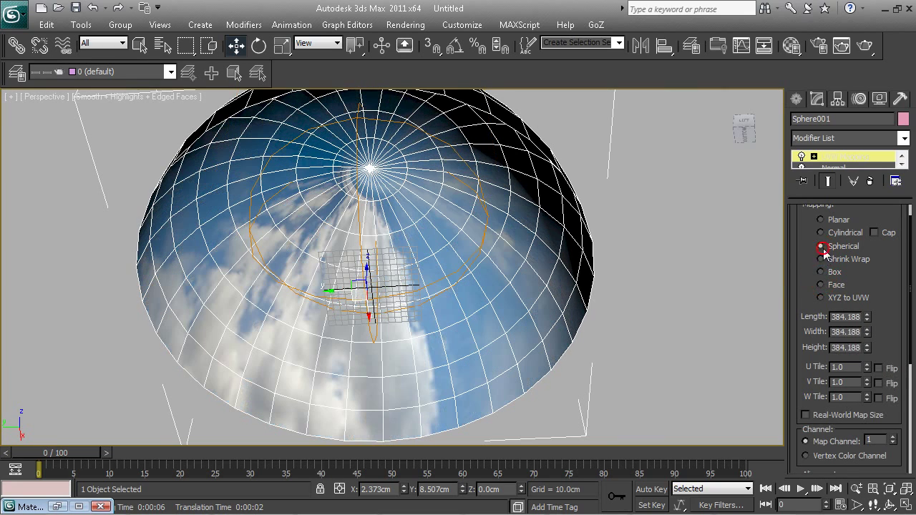
drag(867, 347, 874, 372)
alt+middle_drag(405, 311, 422, 297)
scroll(766, 298, down, 3)
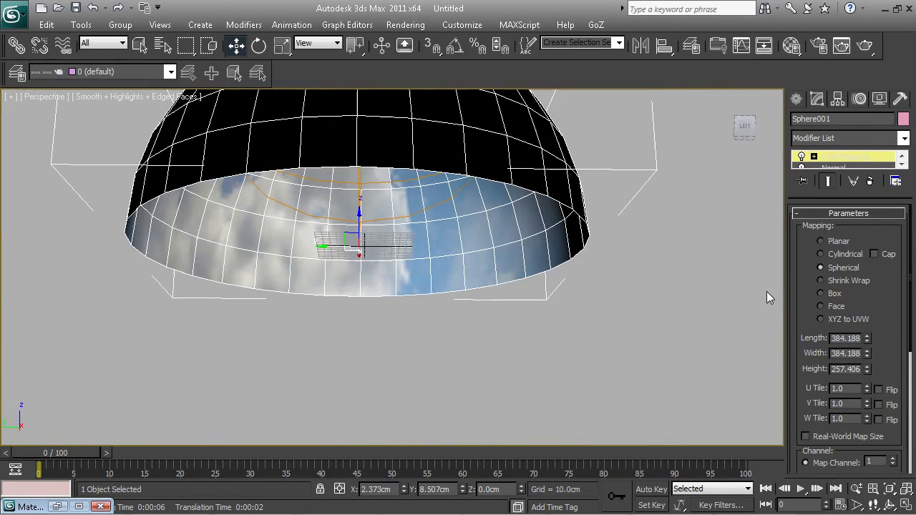
scroll(570, 294, down, 2)
scroll(539, 306, up, 5)
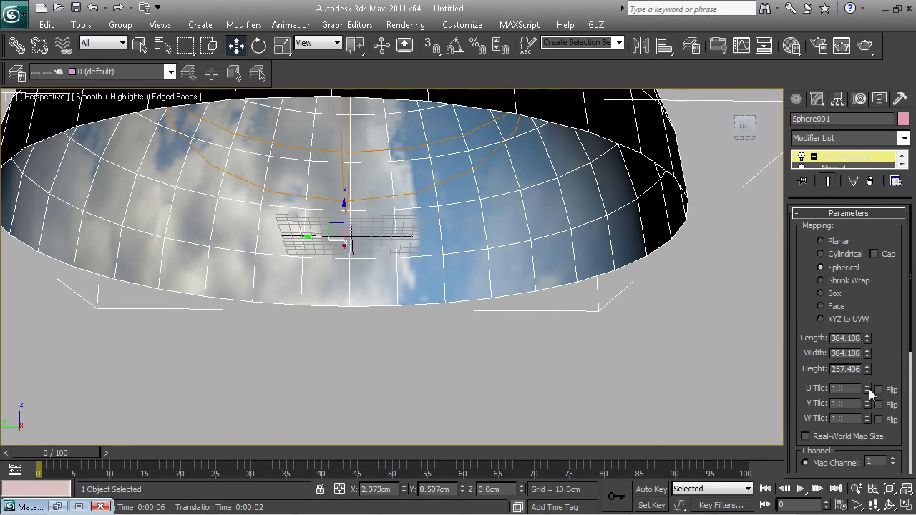
Try raising the dome mapping's U tiling to 1.28.
drag(869, 388, 879, 365)
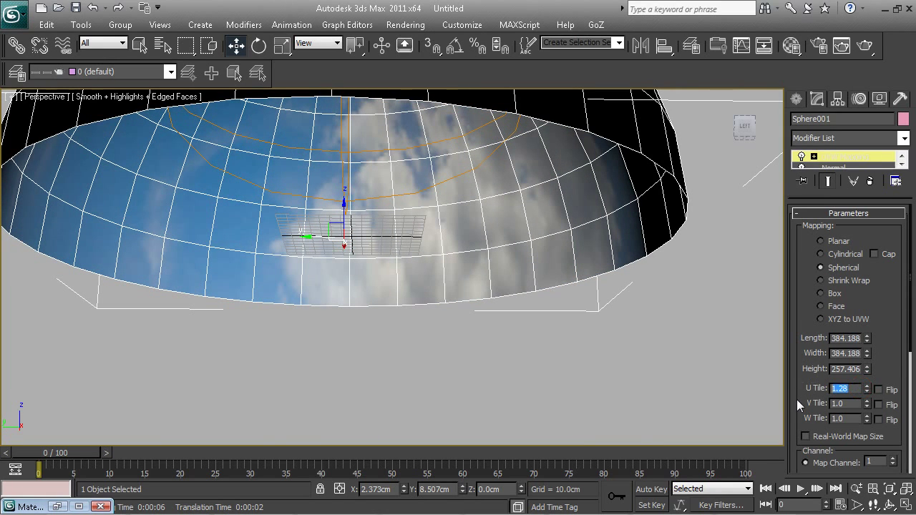
key(Return)
click(748, 382)
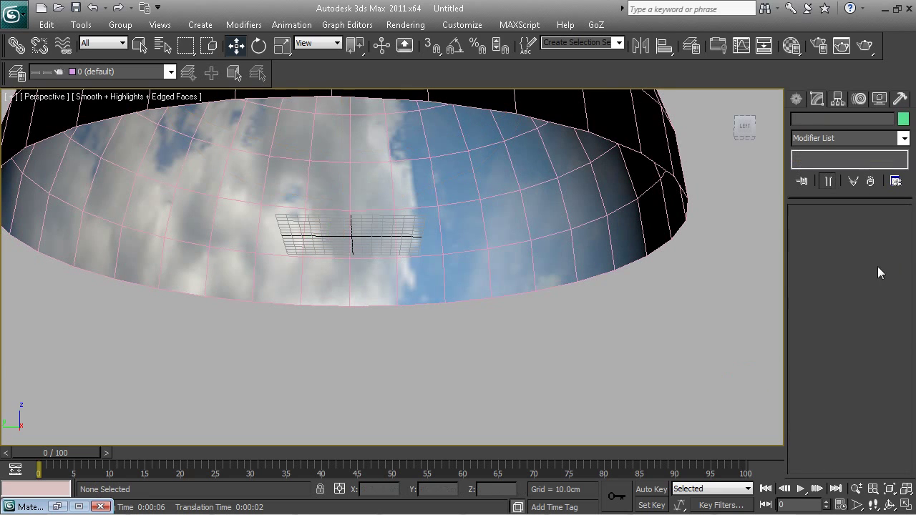
Reselect the dome and fit and center its spherical mapping gizmo on the geometry.
click(510, 186)
scroll(905, 406, down, 3)
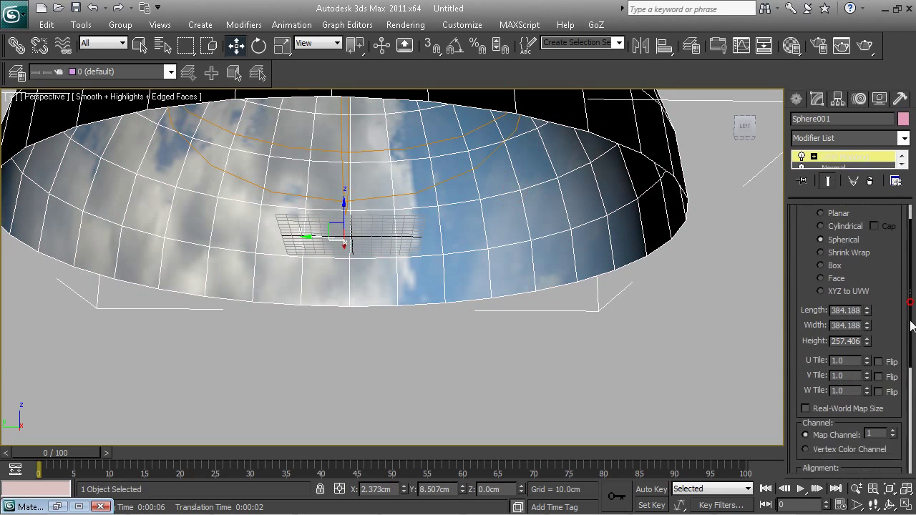
drag(905, 407, 893, 374)
click(819, 386)
click(823, 383)
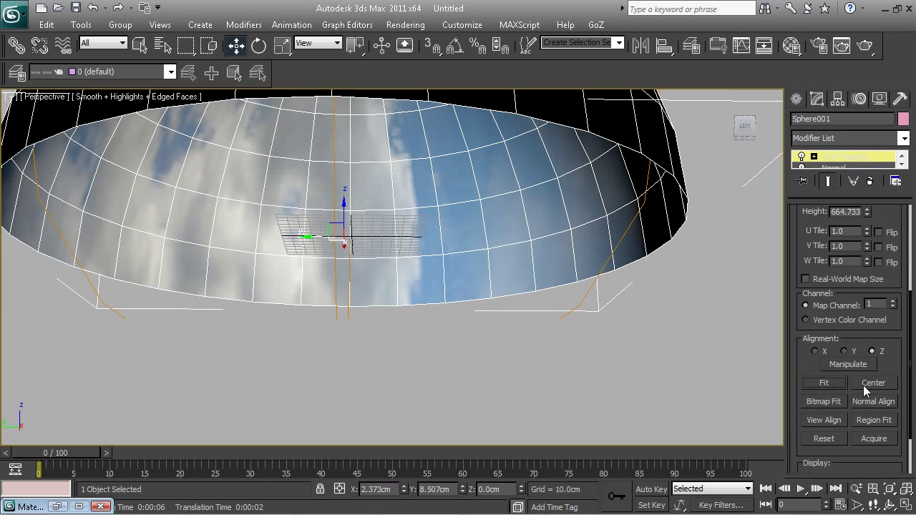
click(874, 385)
click(820, 400)
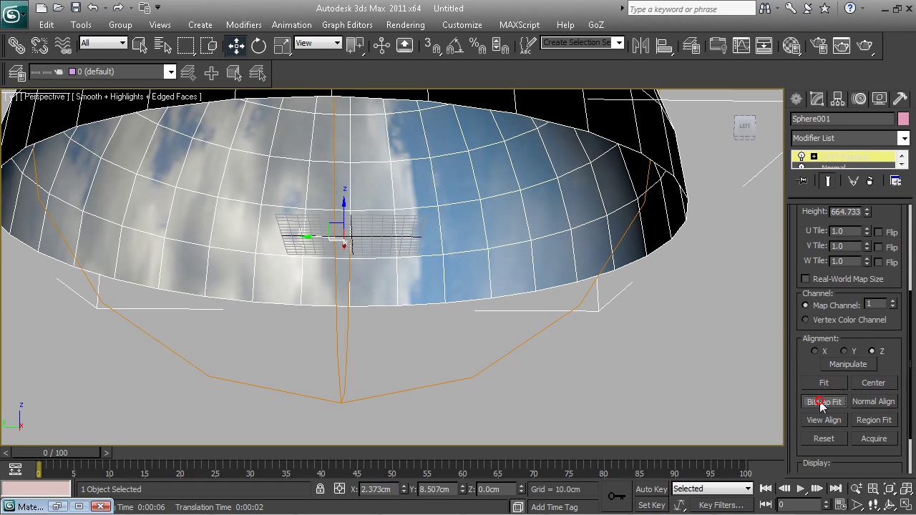
double_click(401, 18)
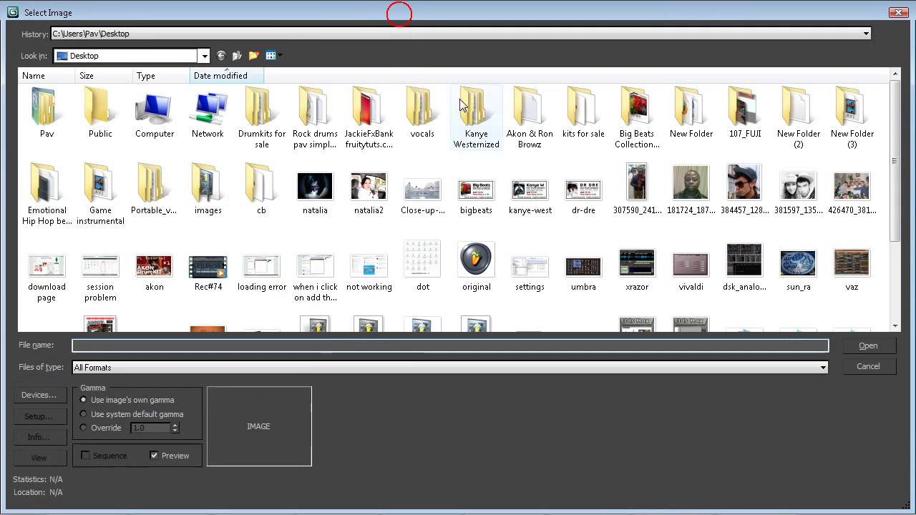
click(899, 12)
Frame a close-up of the blue sky and rim inside the dome and create a camera from that view.
scroll(666, 214, down, 3)
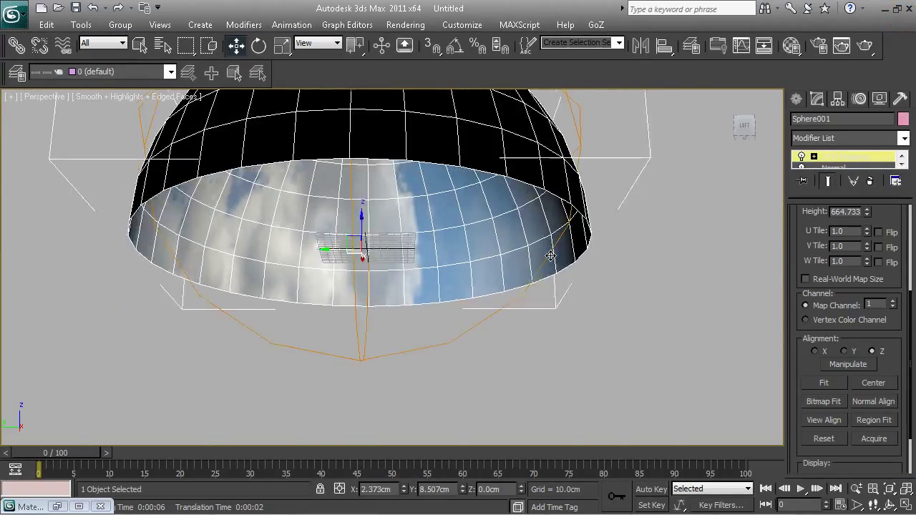
alt+middle_drag(562, 255, 504, 390)
scroll(435, 259, up, 3)
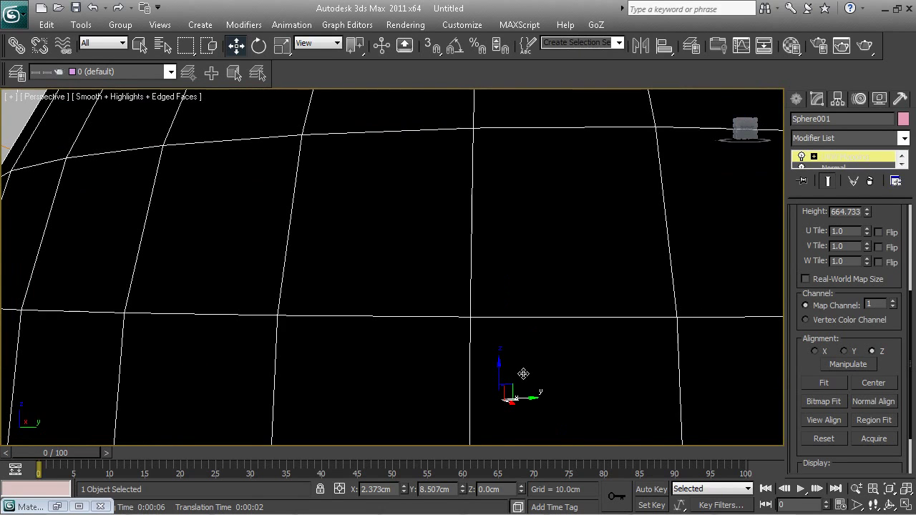
scroll(524, 366, down, 3)
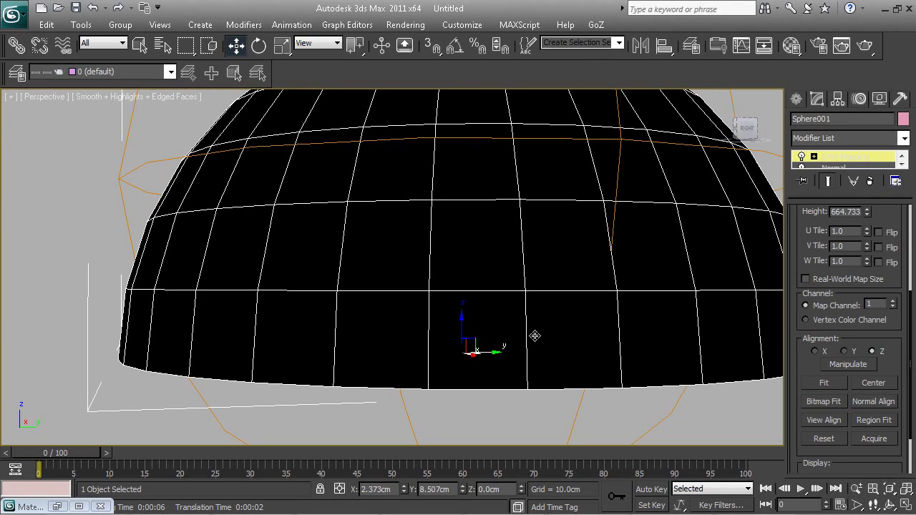
scroll(534, 336, up, 5)
alt+middle_drag(578, 341, 615, 349)
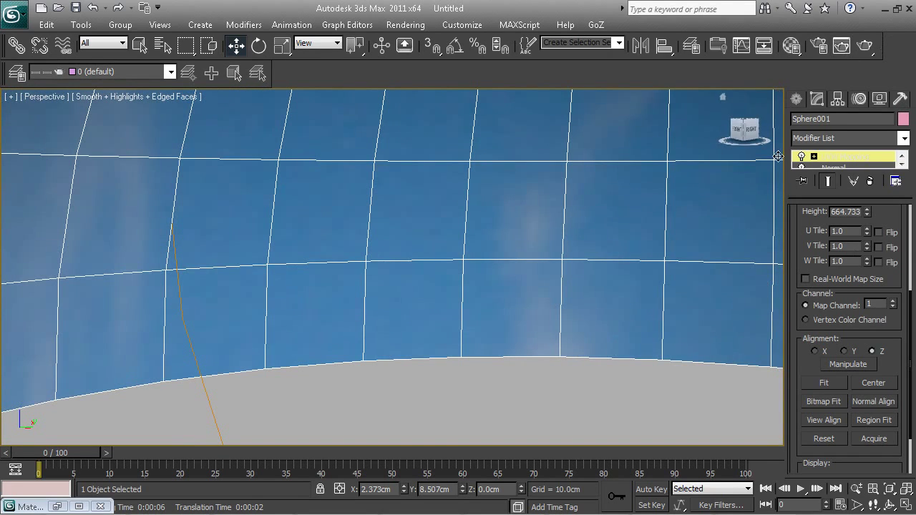
key(ctrl+c)
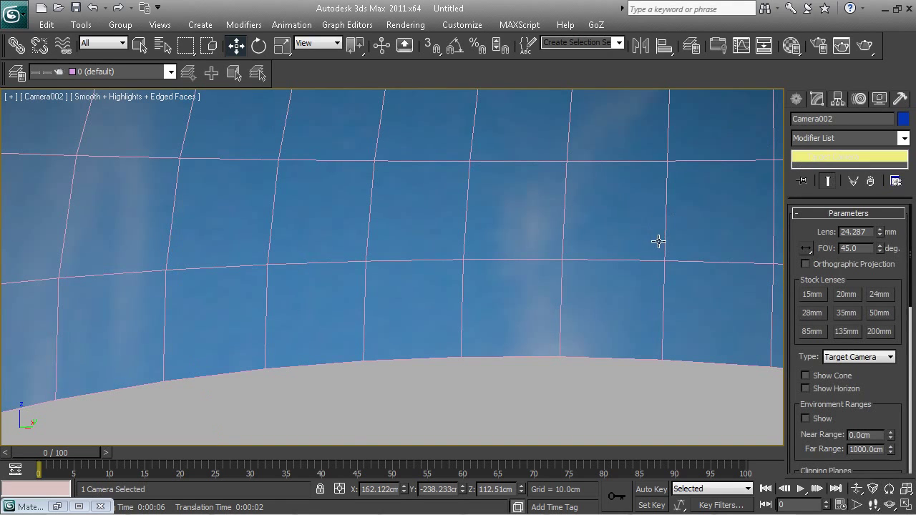
Create a ground plane about 3356 by 7430 cm beneath the dome and check it through the new camera.
click(798, 103)
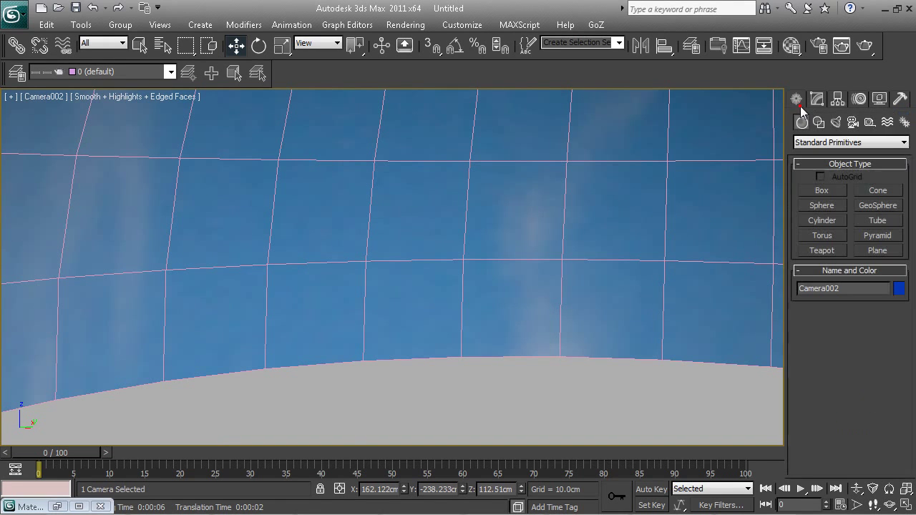
click(879, 250)
key(p)
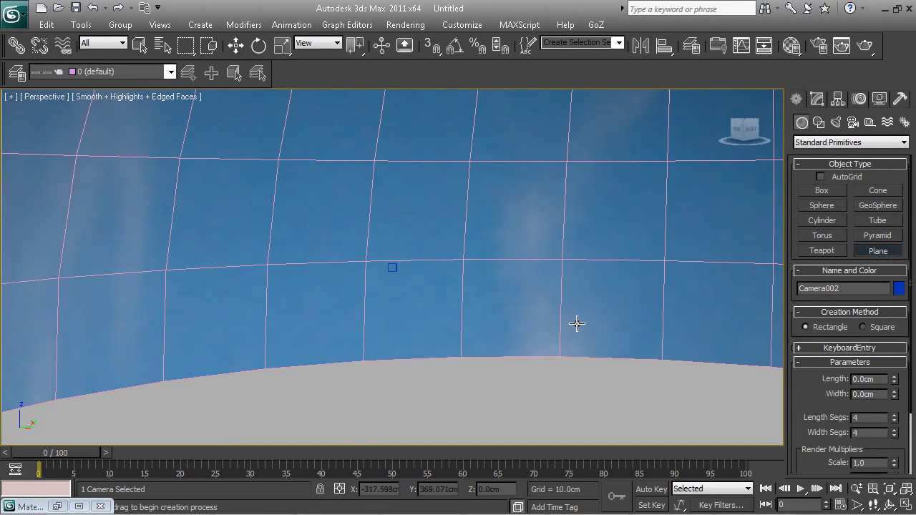
scroll(577, 329, down, 10)
drag(660, 409, 189, 211)
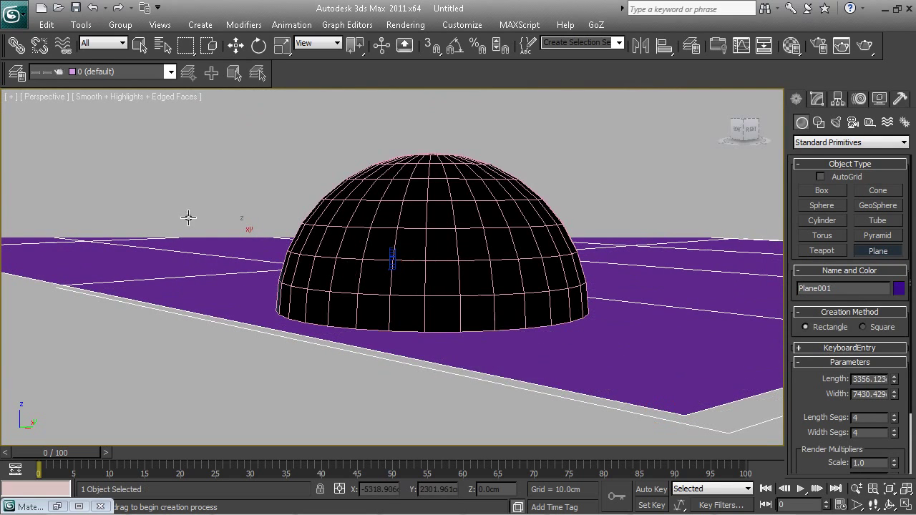
key(c)
double_click(425, 169)
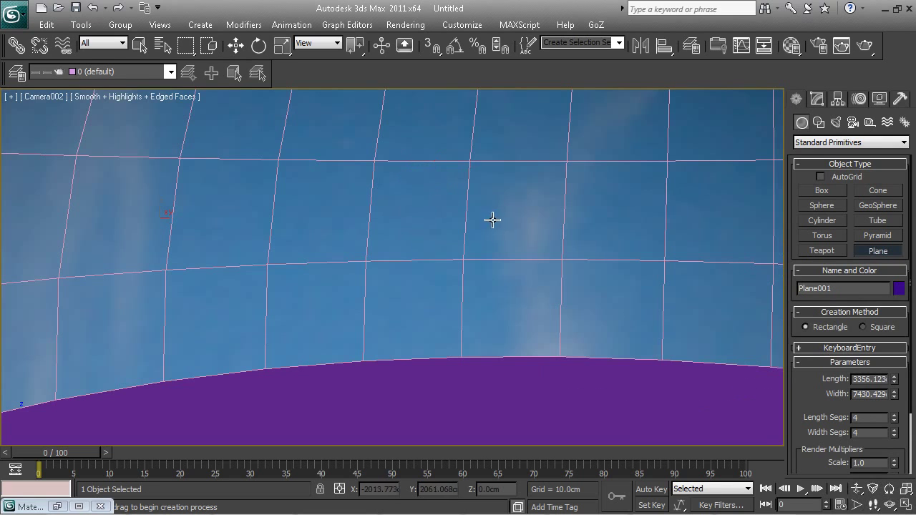
Return to the perspective view inside the dome and assign a grey material to the ground plane.
key(p)
mouse_move(627, 359)
alt+middle_down()
mouse_move(595, 345)
mouse_move(620, 239)
mouse_move(611, 258)
mouse_move(450, 239)
mouse_move(547, 294)
mouse_move(400, 210)
alt+middle_up()
scroll(611, 257, down, 3)
mouse_move(507, 319)
middle_down()
mouse_move(443, 260)
mouse_move(531, 325)
middle_up()
key(m)
drag(654, 172, 522, 405)
click(814, 27)
Add a standard Omni light inside the dome and raise it about 35 cm above the ground plane.
click(836, 122)
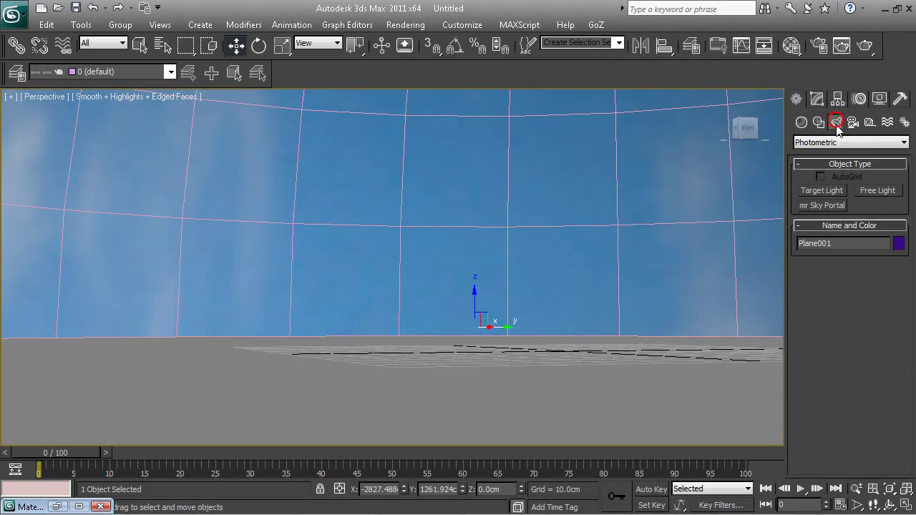
click(850, 142)
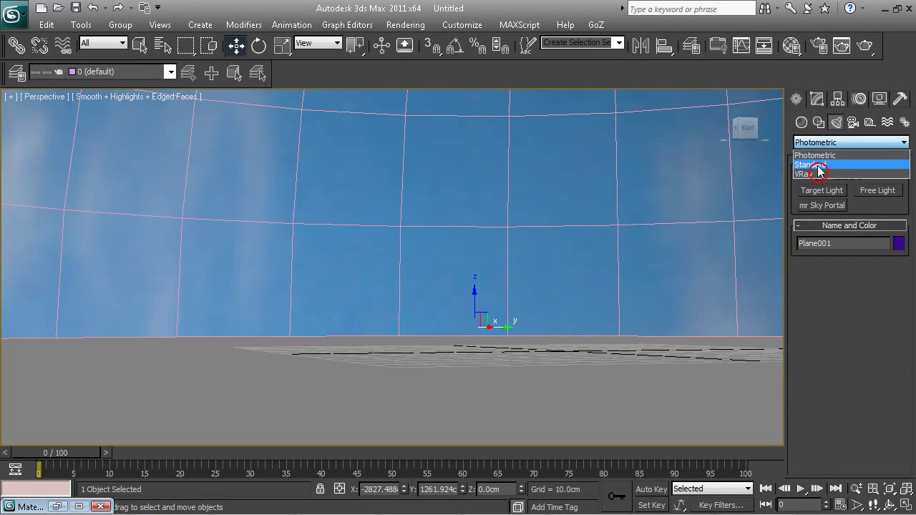
click(823, 164)
click(822, 221)
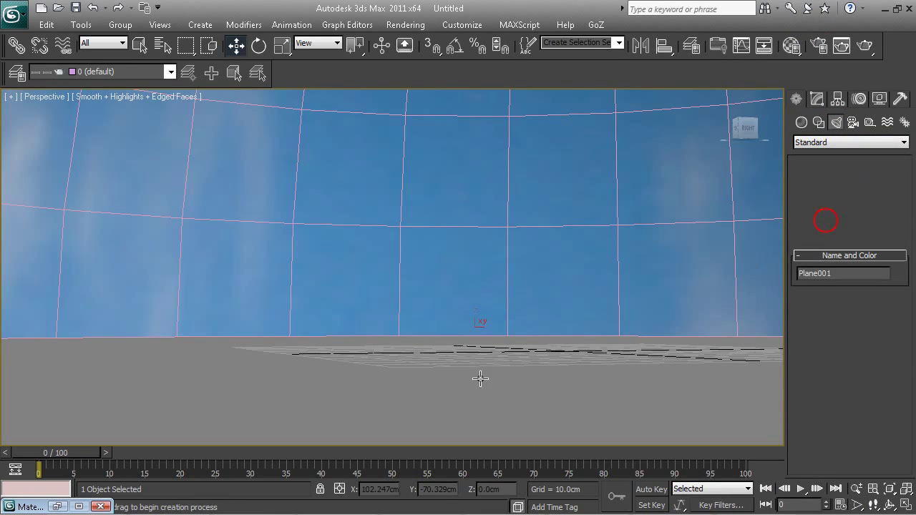
click(484, 368)
click(236, 46)
drag(481, 331, 491, 95)
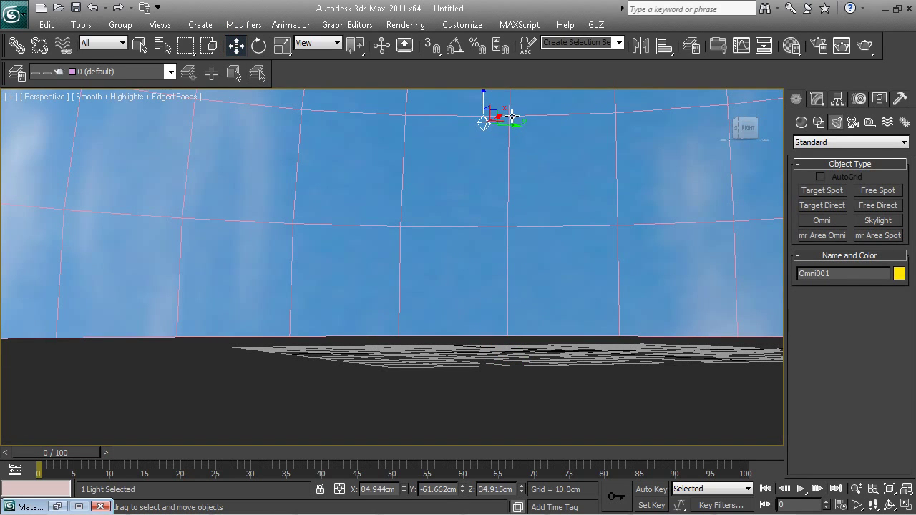
Render the perspective view to check the sky and lit ground.
key(shift+q)
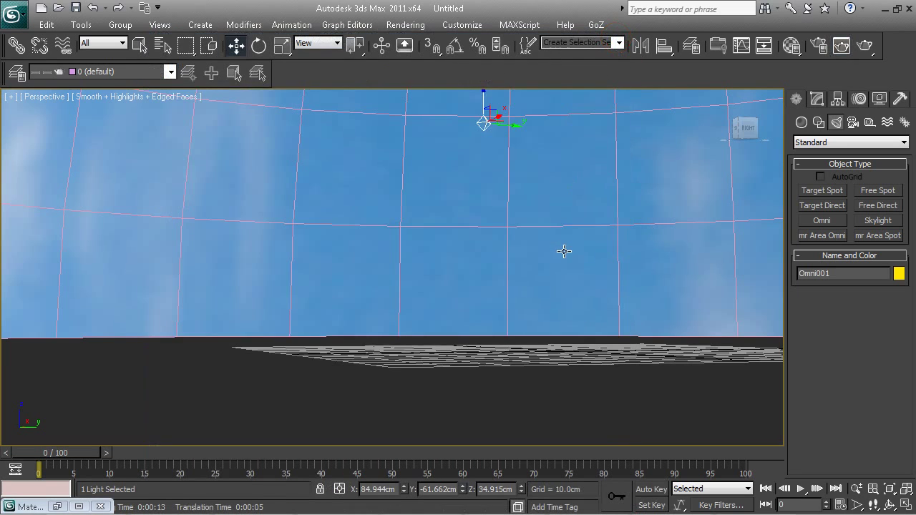
scroll(563, 252, down, 7)
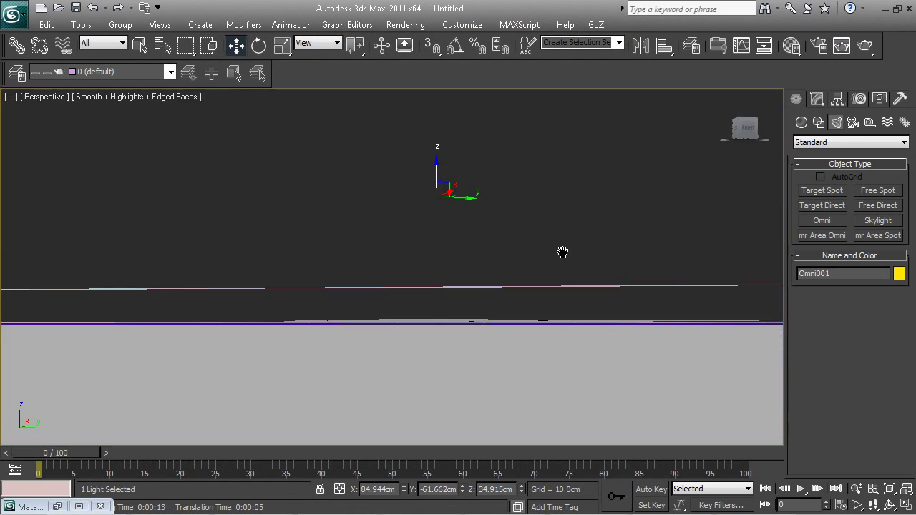
scroll(563, 251, up, 4)
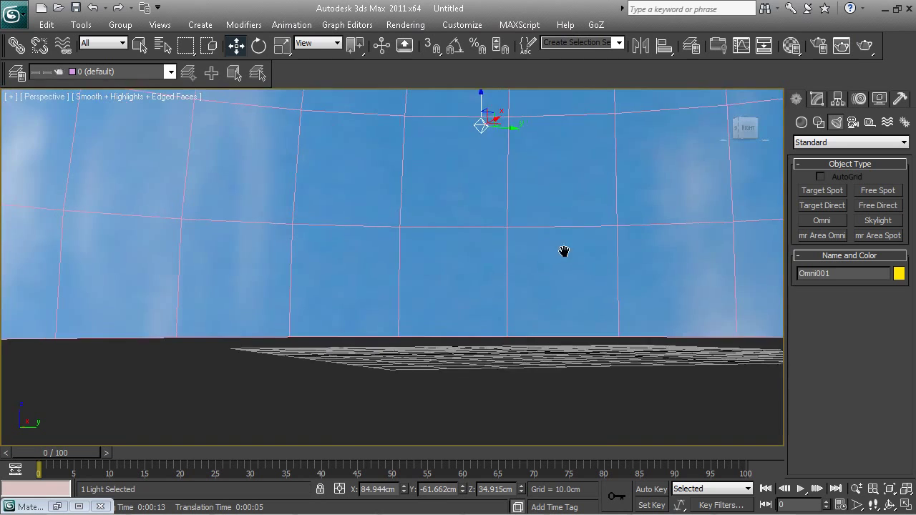
Select the dome and reduce its spherical mapping height to about 59.826 cm.
click(554, 192)
click(816, 99)
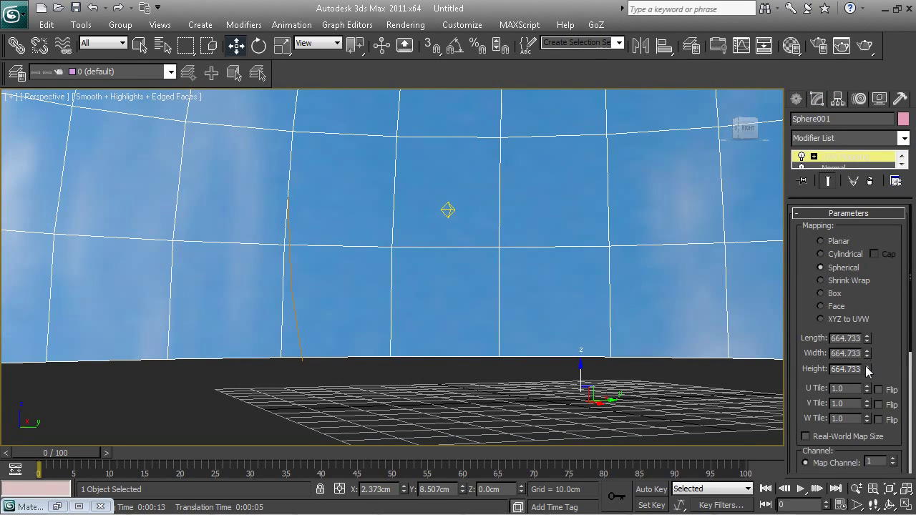
drag(868, 369, 894, 429)
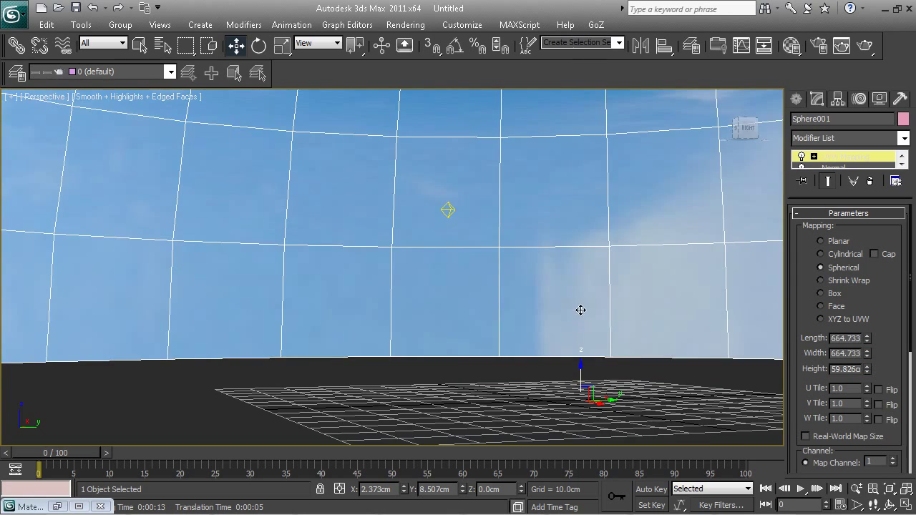
Adjust the dome's spherical mapping to a length of about 764.443 cm and a width of about 345.661 cm.
scroll(581, 310, down, 2)
scroll(595, 314, up, 1)
alt+middle_drag(596, 316, 695, 365)
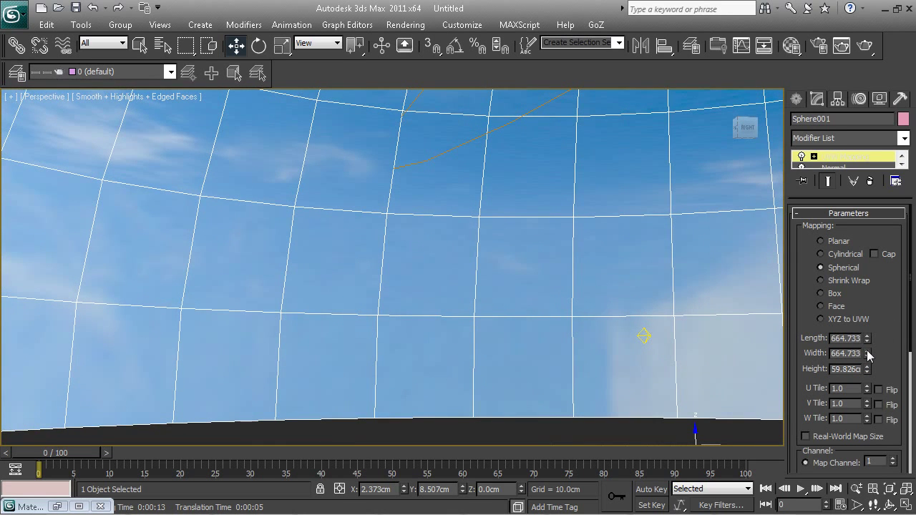
drag(868, 298, 864, 329)
drag(868, 352, 867, 387)
Frame the opposite side of the dome's interior with the ground and render it to check the adjusted sky texture.
alt+middle_drag(666, 322, 765, 287)
mouse_move(537, 281)
alt+middle_down()
mouse_move(499, 296)
mouse_move(509, 321)
mouse_move(536, 261)
mouse_move(458, 328)
mouse_move(483, 330)
mouse_move(533, 285)
alt+middle_up()
scroll(525, 313, down, 3)
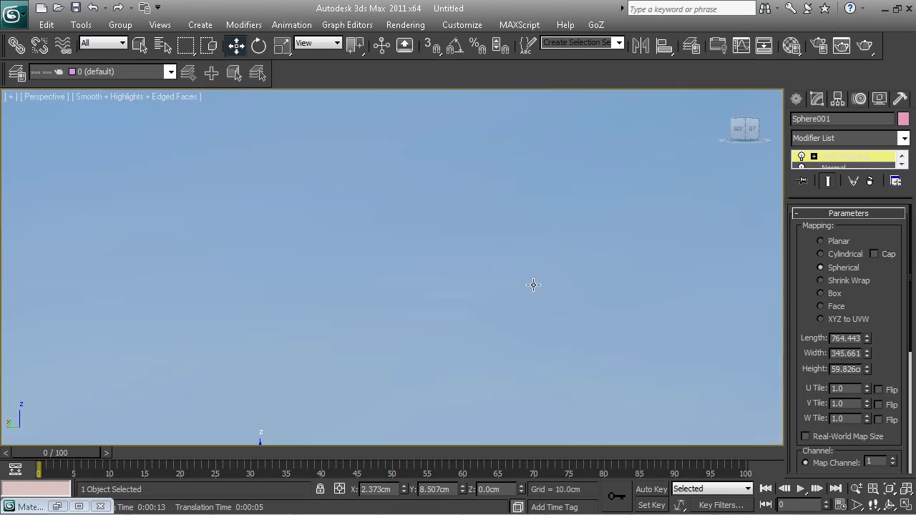
scroll(538, 262, down, 5)
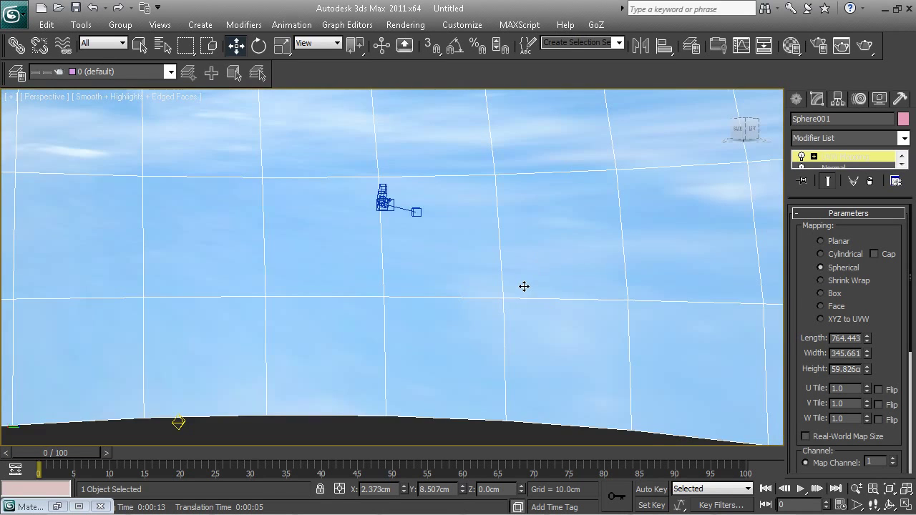
alt+middle_drag(524, 287, 530, 282)
middle_drag(470, 327, 490, 286)
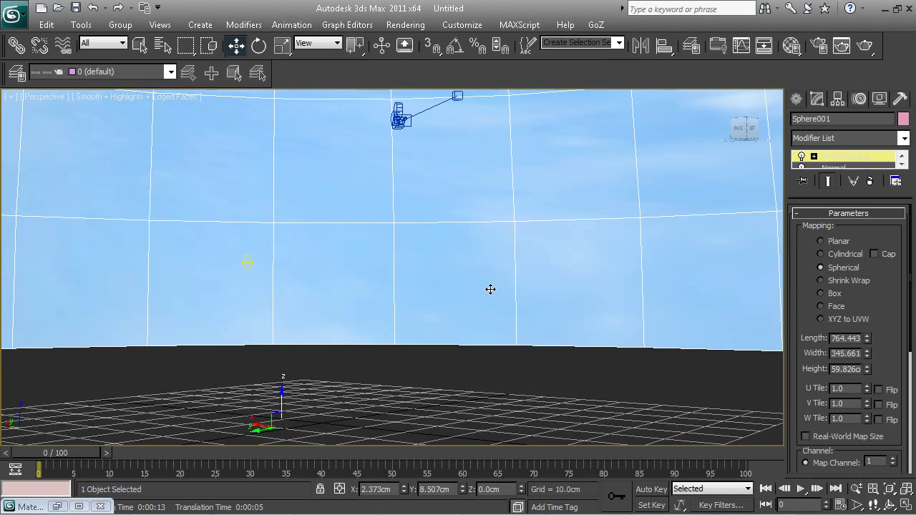
key(shift+q)
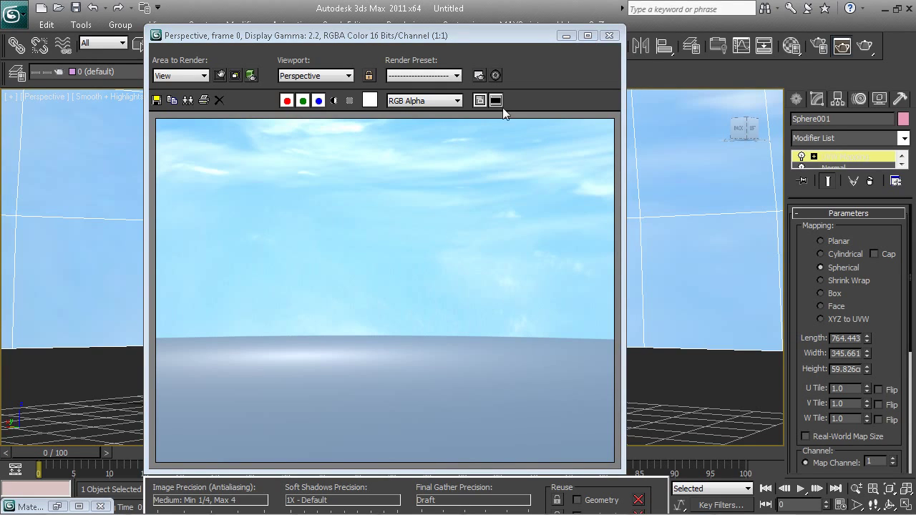
click(609, 35)
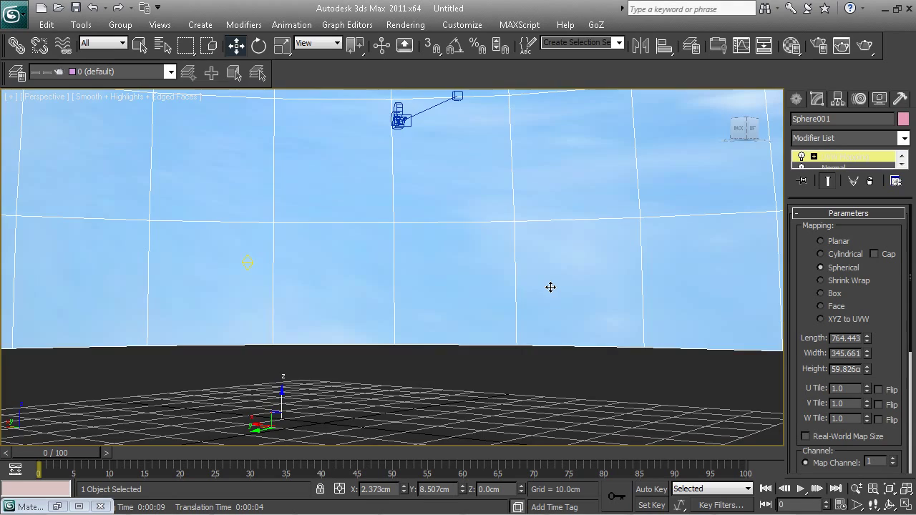
Examine the sky texture's stretching and seam across the dome from several angles.
scroll(554, 280, down, 4)
scroll(472, 300, down, 10)
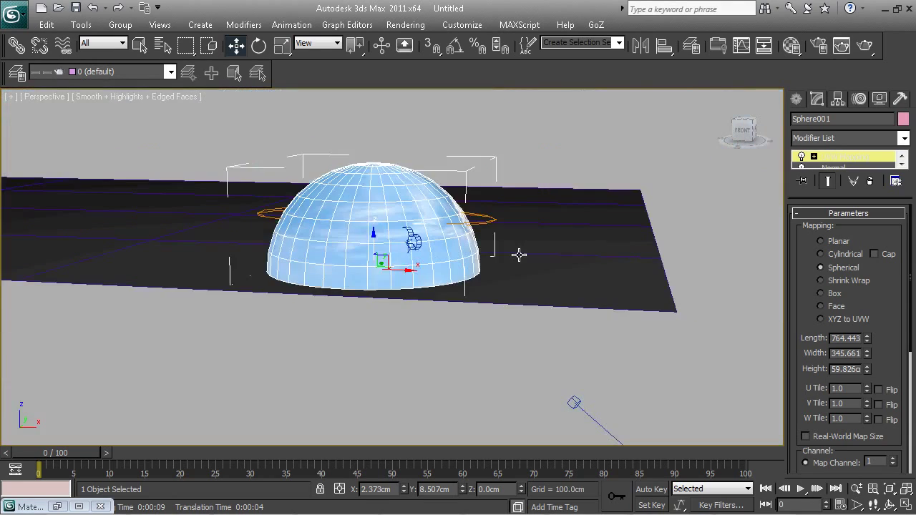
scroll(530, 260, up, 3)
alt+middle_drag(451, 278, 483, 337)
middle_drag(501, 221, 555, 352)
scroll(494, 323, up, 10)
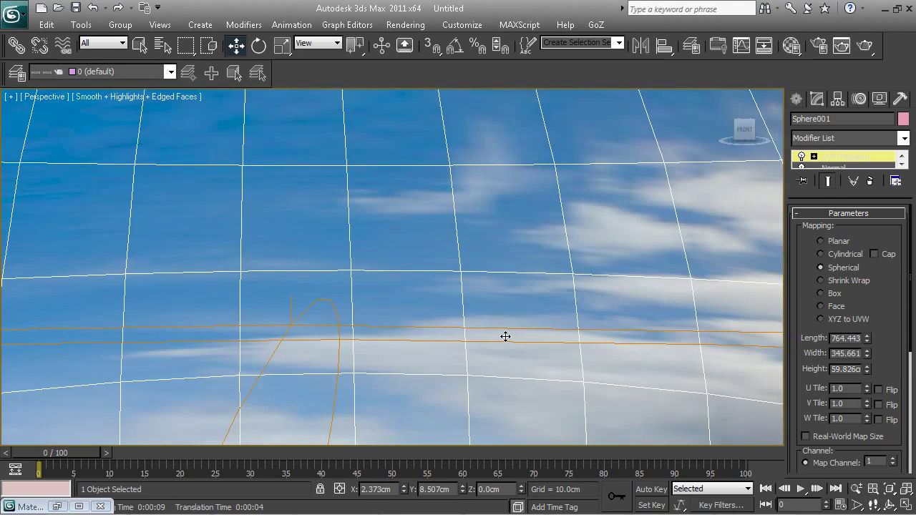
alt+middle_drag(506, 336, 516, 368)
alt+middle_drag(360, 309, 415, 287)
scroll(415, 287, down, 10)
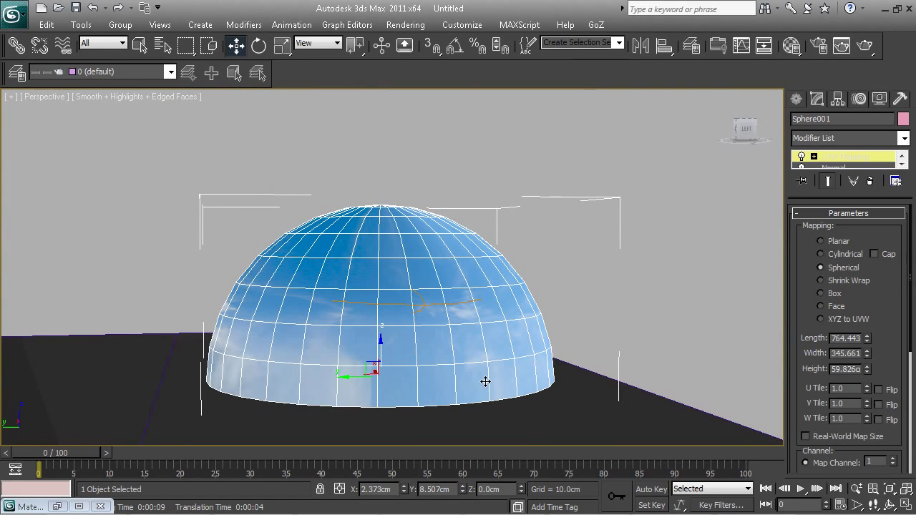
Switch to the browser and look through the Google image results for "sky texture 360".
key(super)
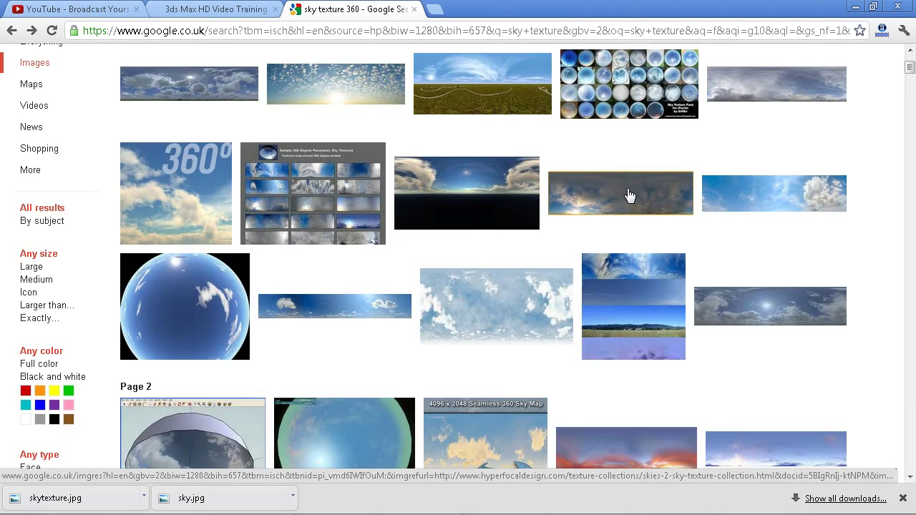
scroll(630, 195, down, 4)
scroll(628, 194, up, 10)
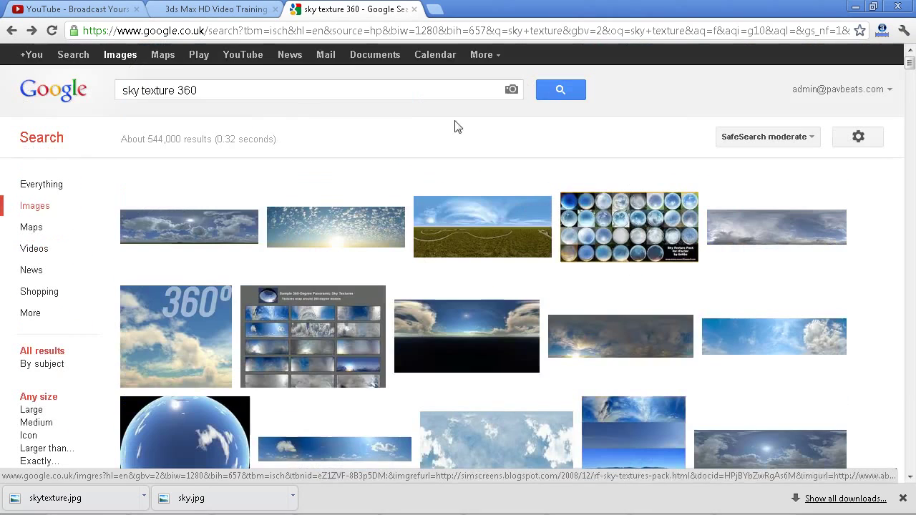
Search Google Images for "sky 360 texture" and open the wide blue and purple sunset panorama result.
drag(235, 89, 120, 90)
text(sk)
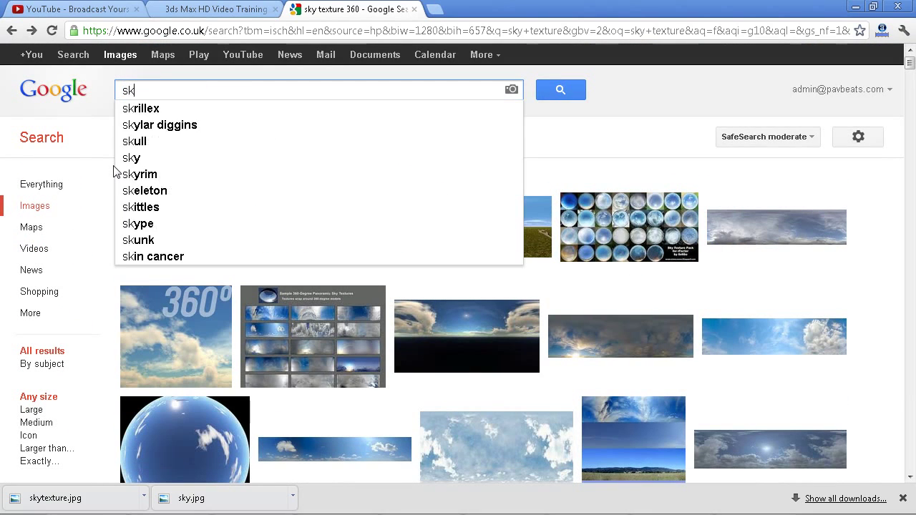
text(y 360 texture)
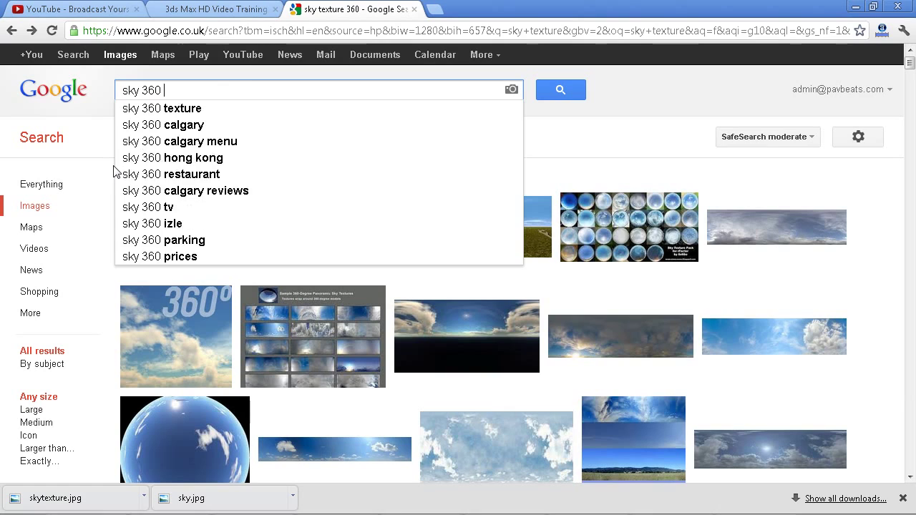
key(Return)
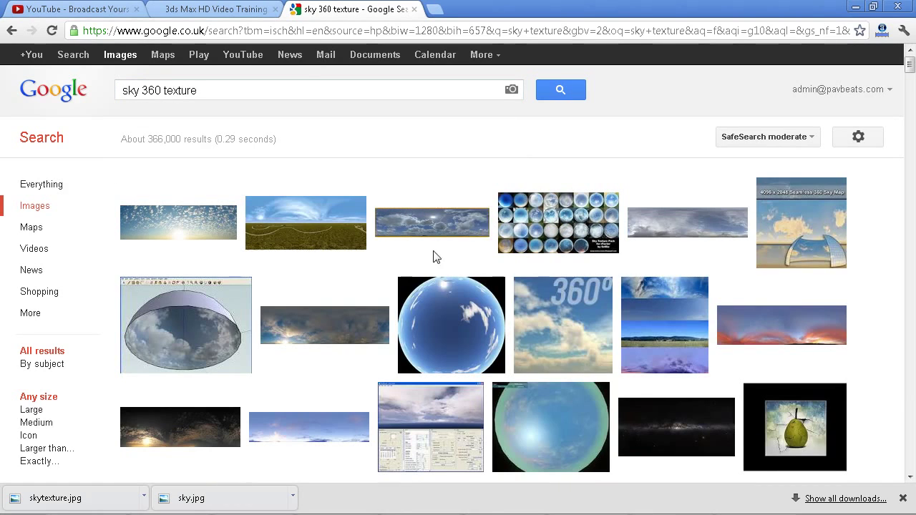
scroll(453, 229, down, 6)
scroll(403, 184, down, 8)
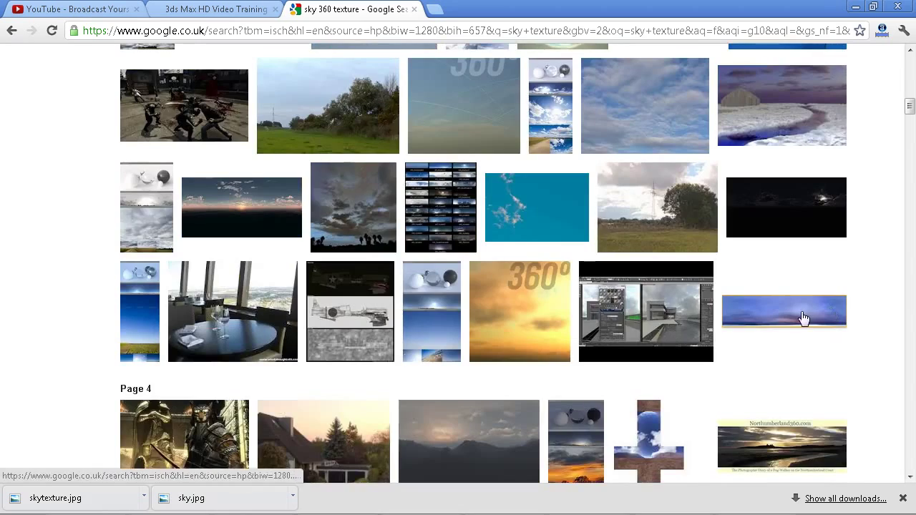
click(800, 315)
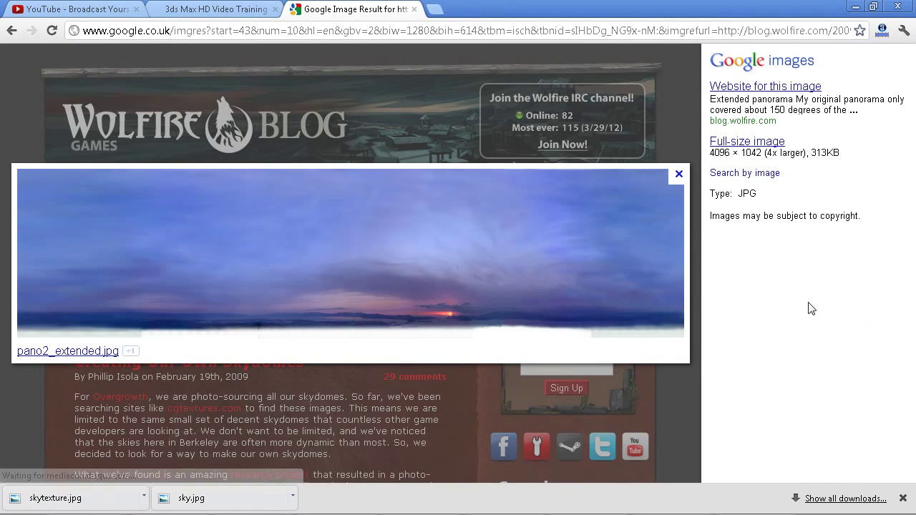
Open the sunset panorama at full size and save it to the Desktop as JPEG image pano2_extended.
right_click(593, 227)
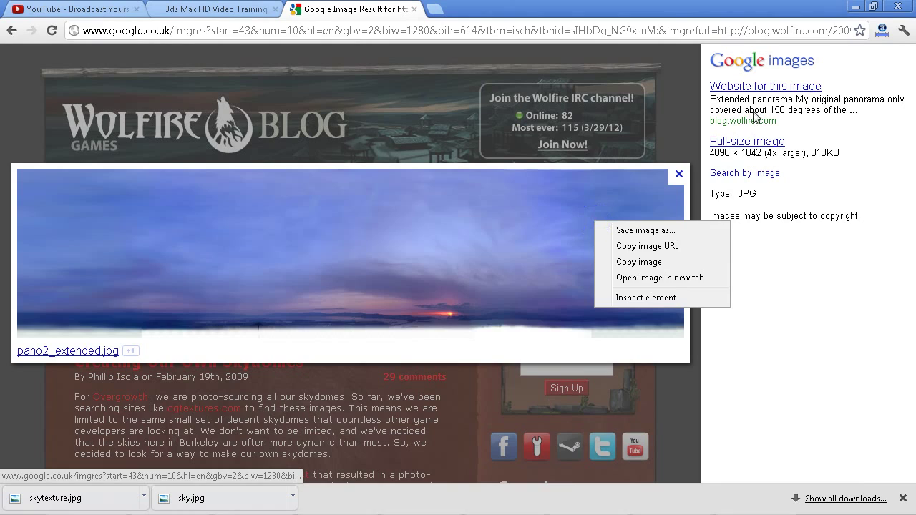
click(747, 141)
right_click(583, 164)
click(585, 161)
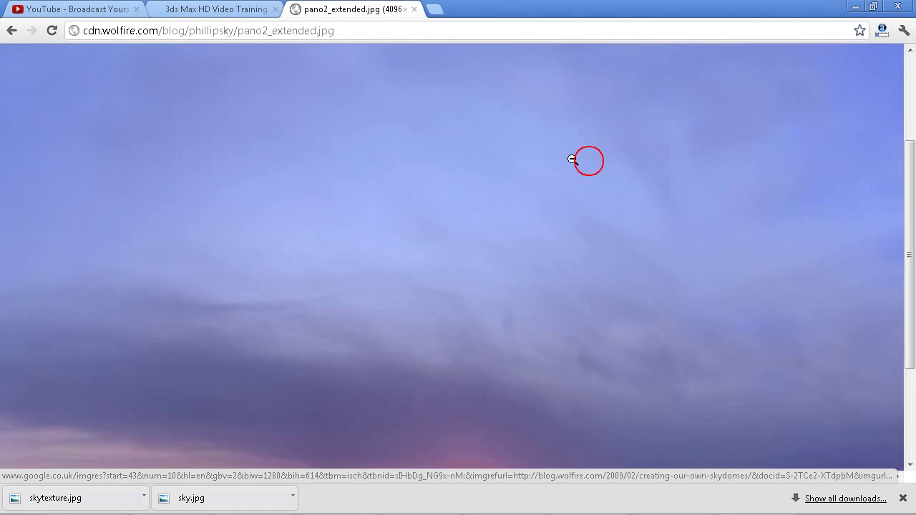
right_click(570, 157)
click(611, 166)
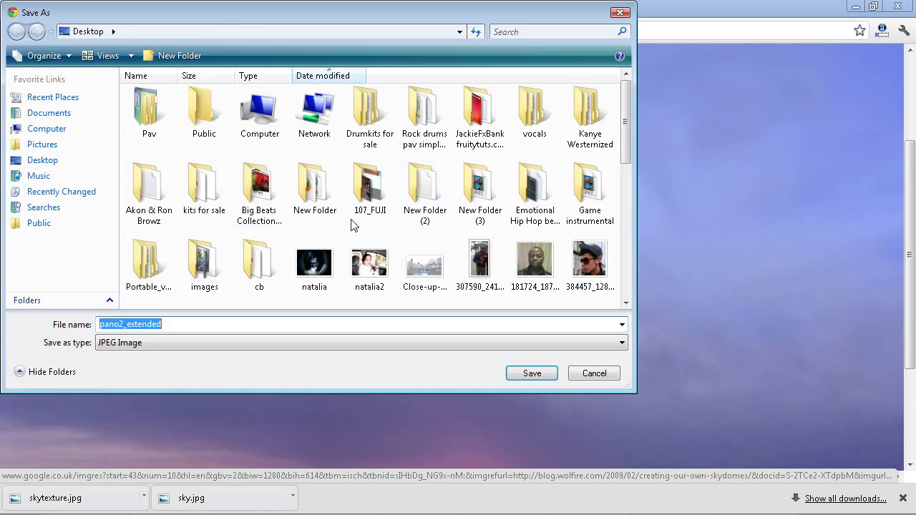
click(532, 372)
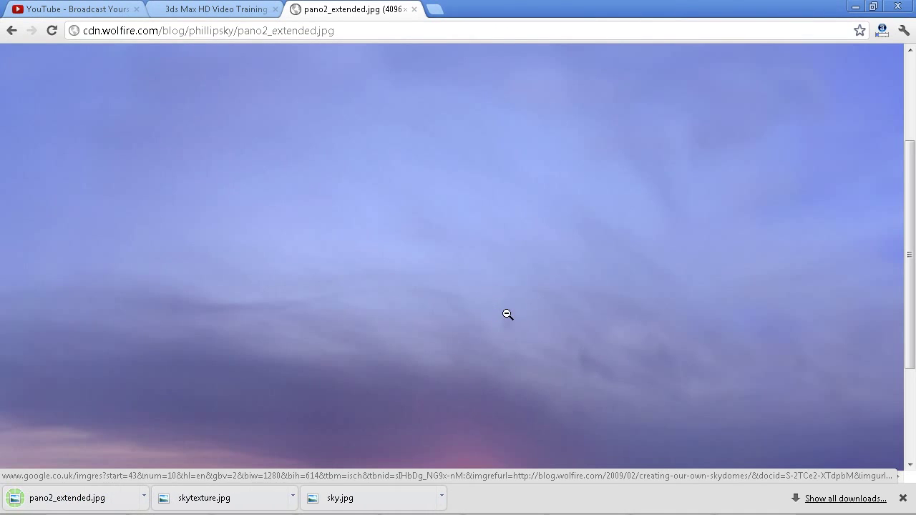
Switch to 3ds Max and load pano2_extended.jpg as the diffuse bitmap of the 02 - Default material.
key(super)
click(704, 508)
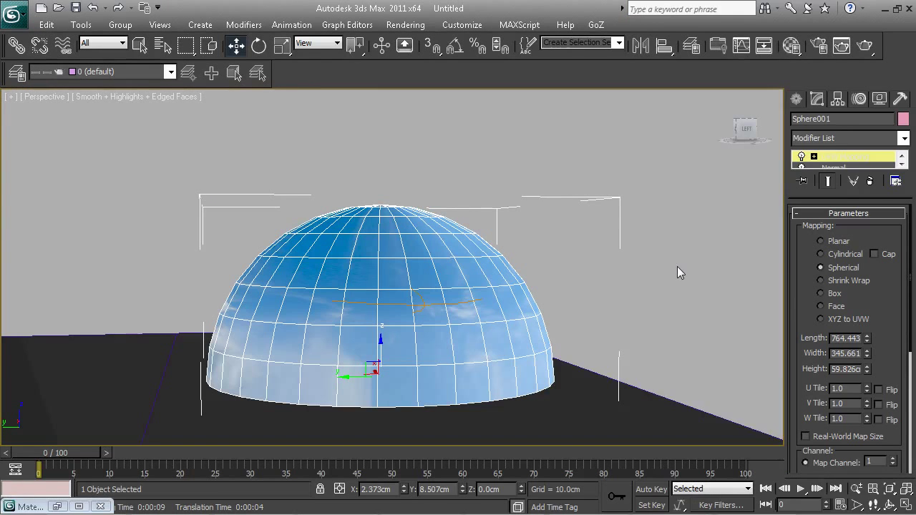
key(m)
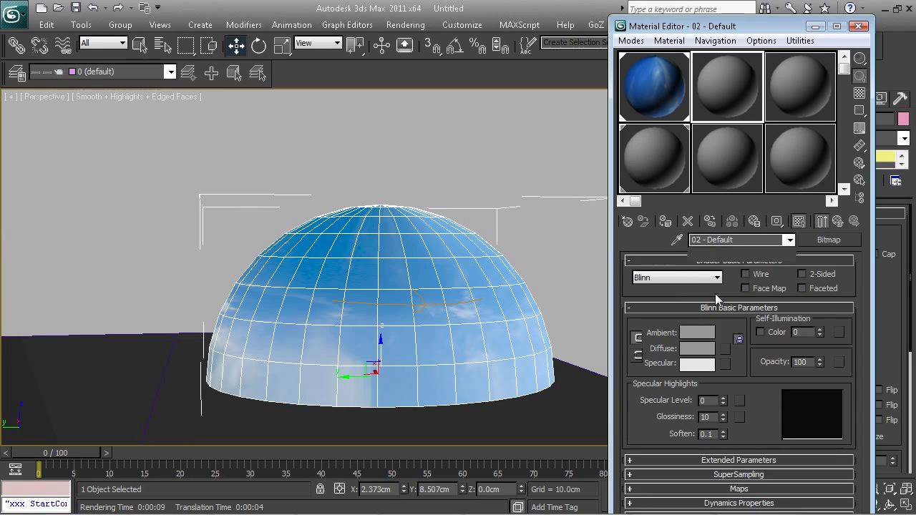
click(724, 349)
click(334, 51)
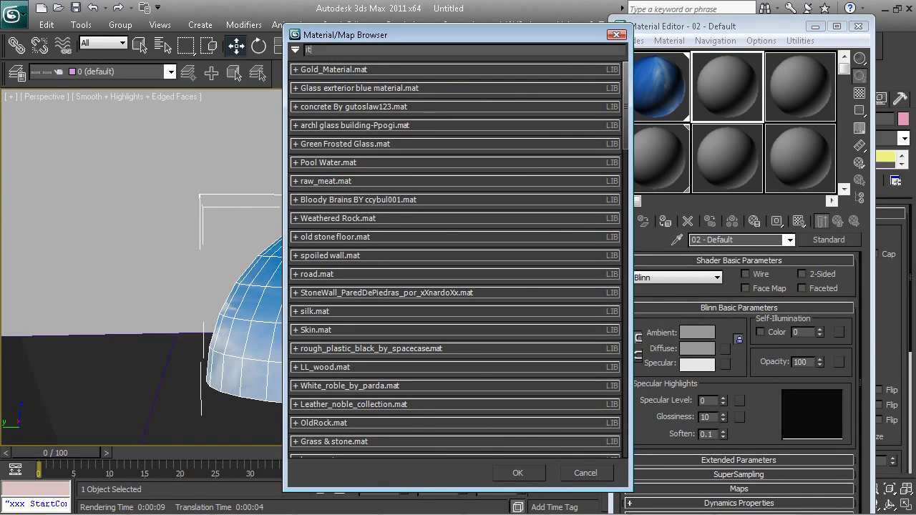
text(bit)
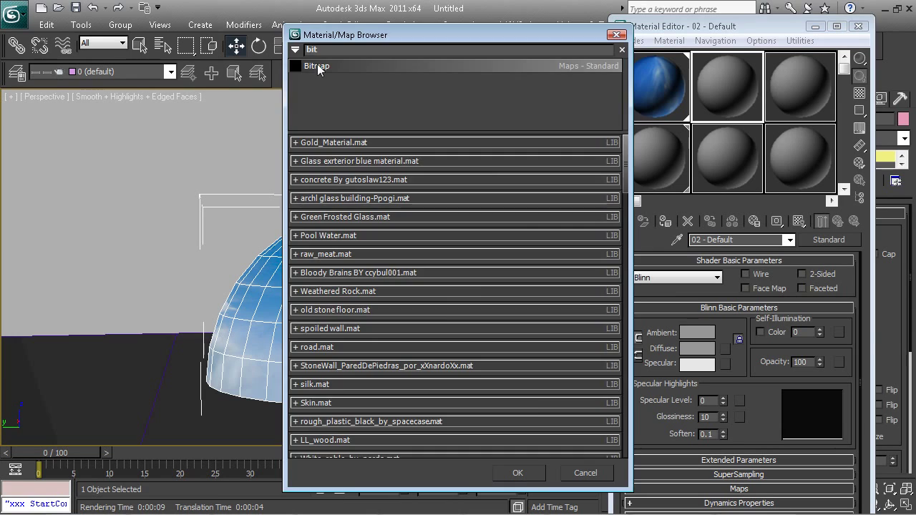
double_click(316, 65)
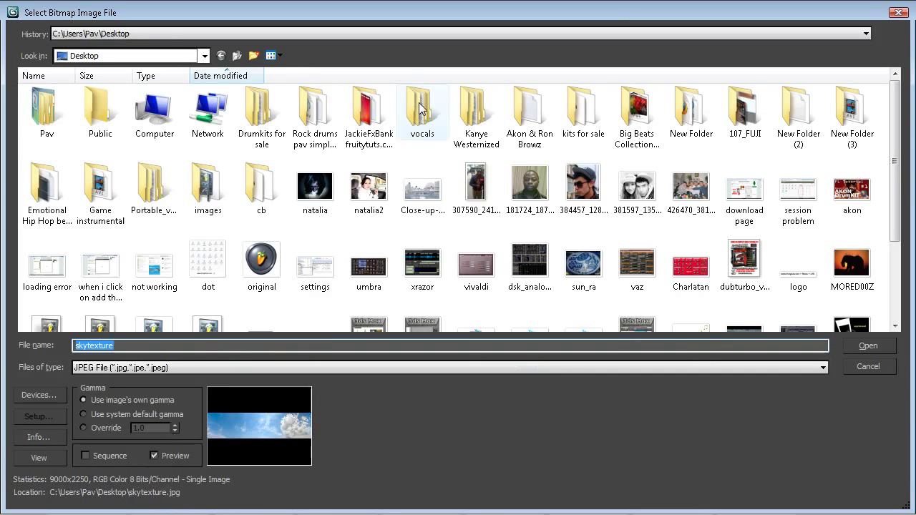
scroll(898, 128, down, 5)
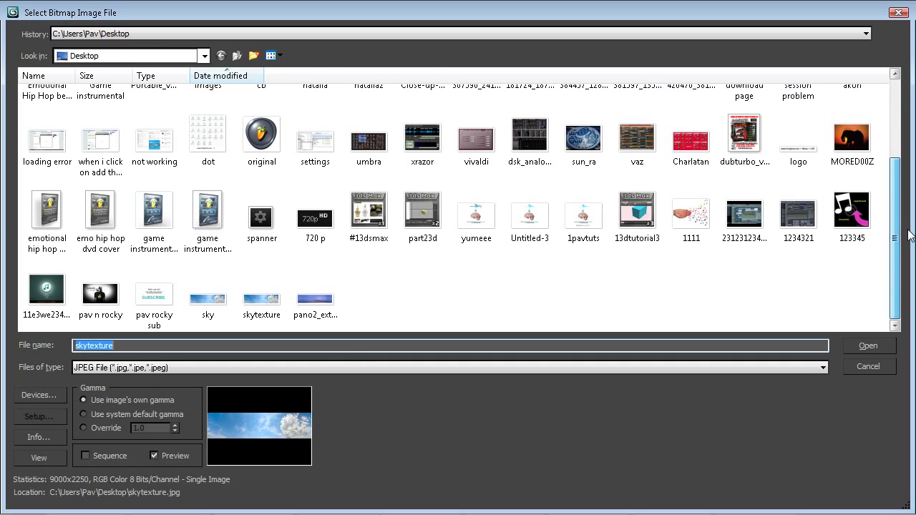
double_click(299, 318)
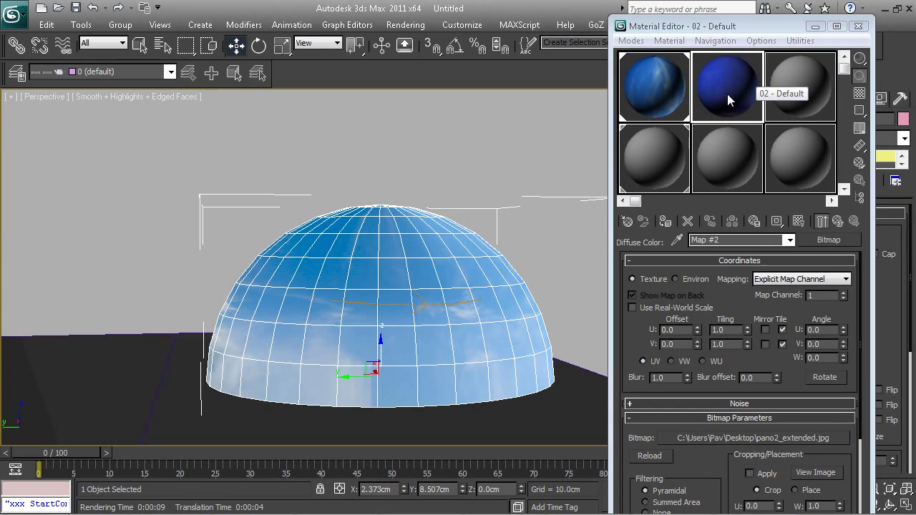
Assign the 02 - Default material to the dome and show its sky map in the viewport.
drag(726, 106, 460, 302)
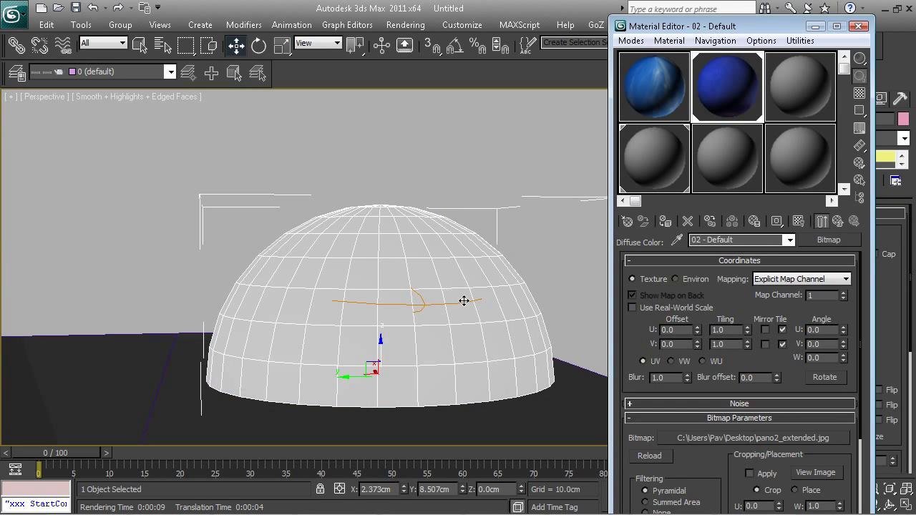
key(c)
double_click(415, 169)
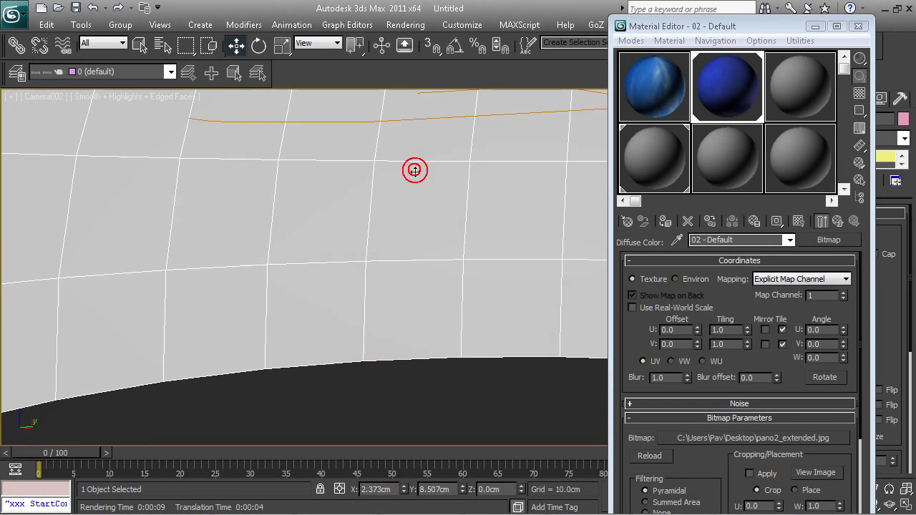
click(799, 221)
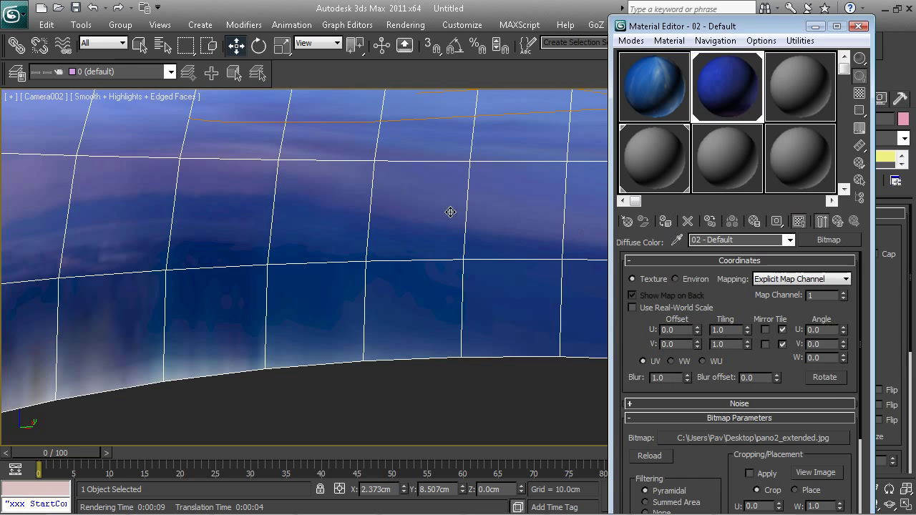
Examine how the sunset sky texture wraps around the dome's interior and above the ground plane from several angles.
key(p)
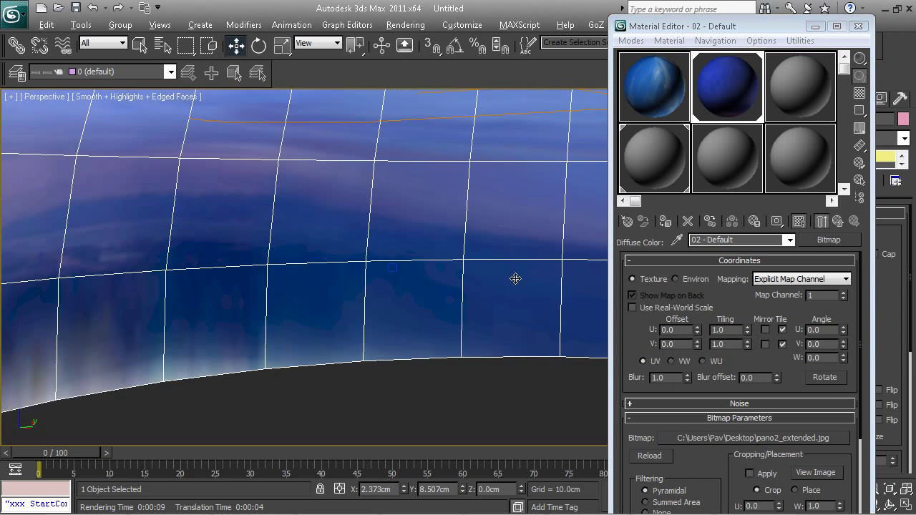
alt+middle_drag(515, 278, 372, 250)
scroll(379, 249, down, 2)
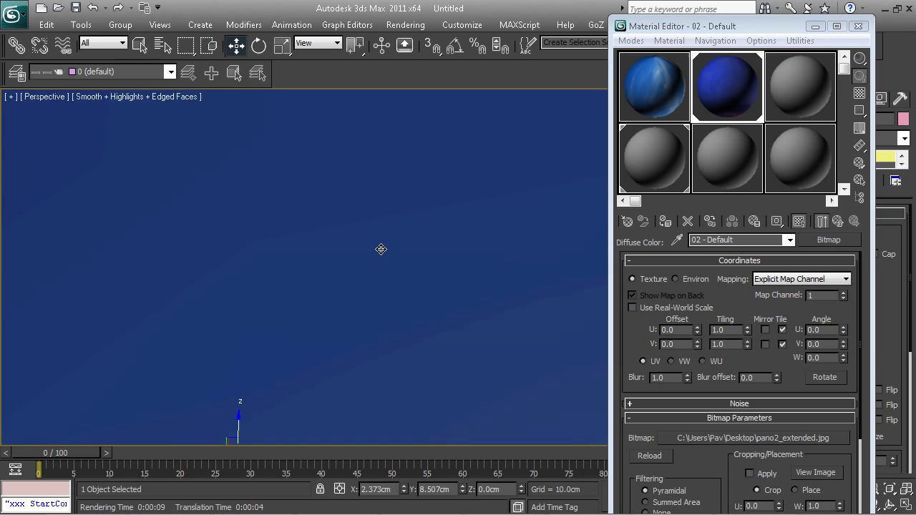
scroll(381, 249, up, 1)
alt+middle_drag(466, 282, 547, 289)
click(814, 25)
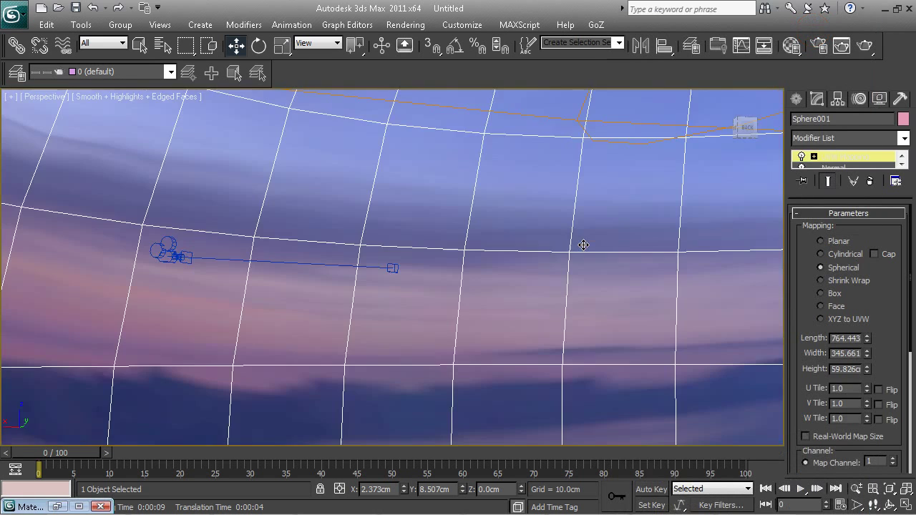
middle_drag(599, 284, 349, 177)
alt+middle_drag(387, 268, 417, 275)
scroll(417, 274, down, 6)
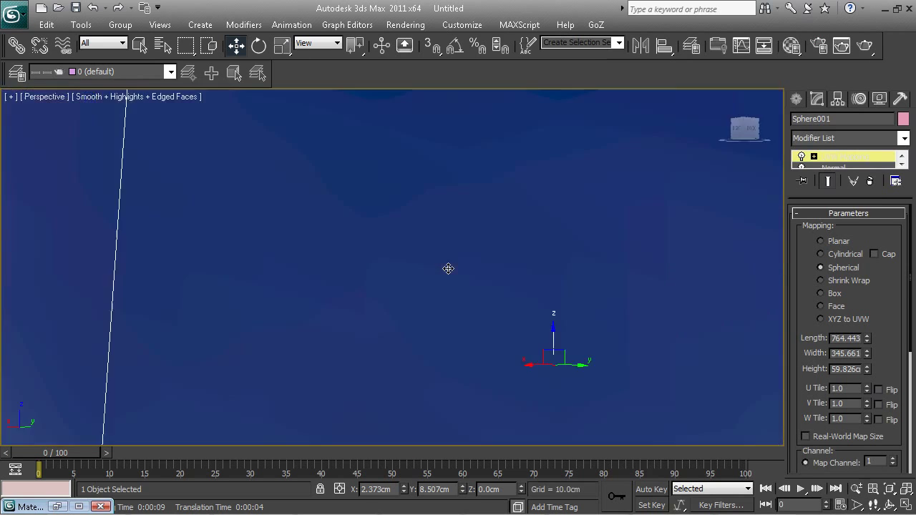
alt+middle_drag(488, 296, 509, 305)
scroll(510, 308, up, 3)
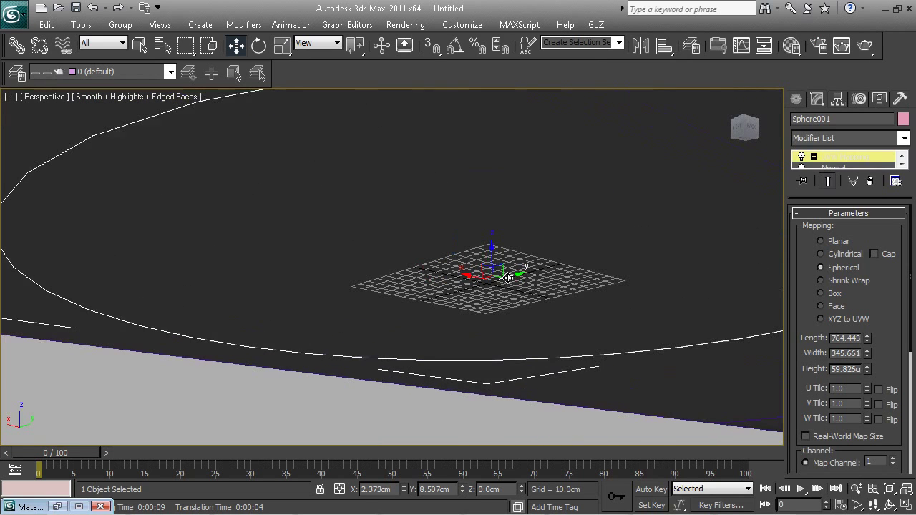
Delete the ground plane beneath the dome.
click(505, 166)
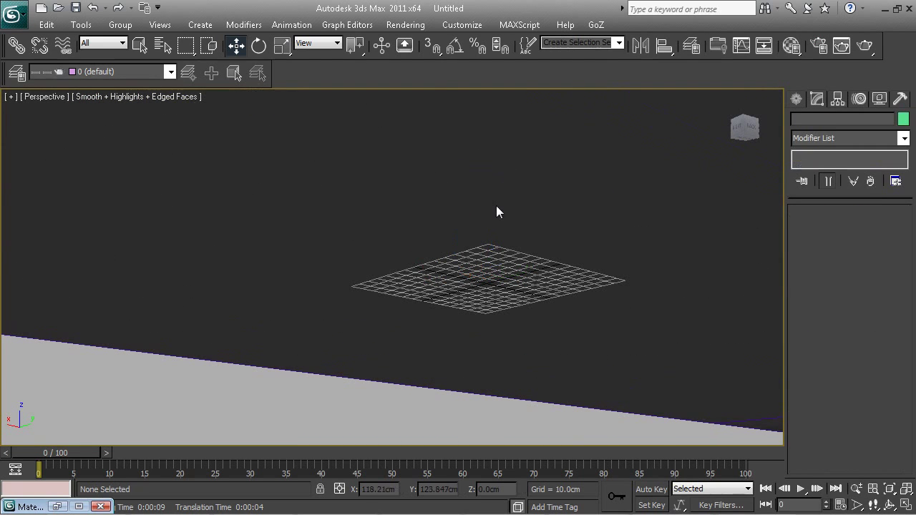
click(445, 298)
click(706, 413)
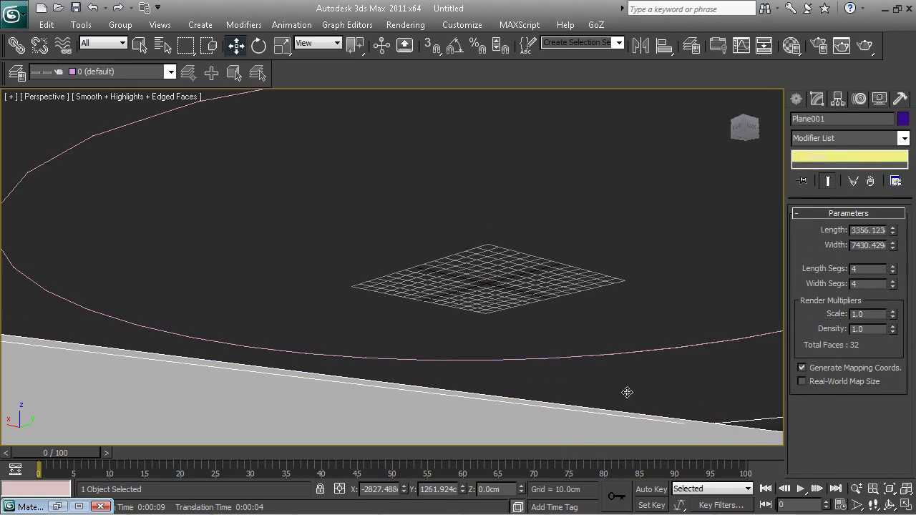
key(Delete)
Delete the existing spherical UVW mapping modifier from the dome.
scroll(576, 347, down, 4)
alt+middle_drag(575, 346, 508, 234)
click(509, 234)
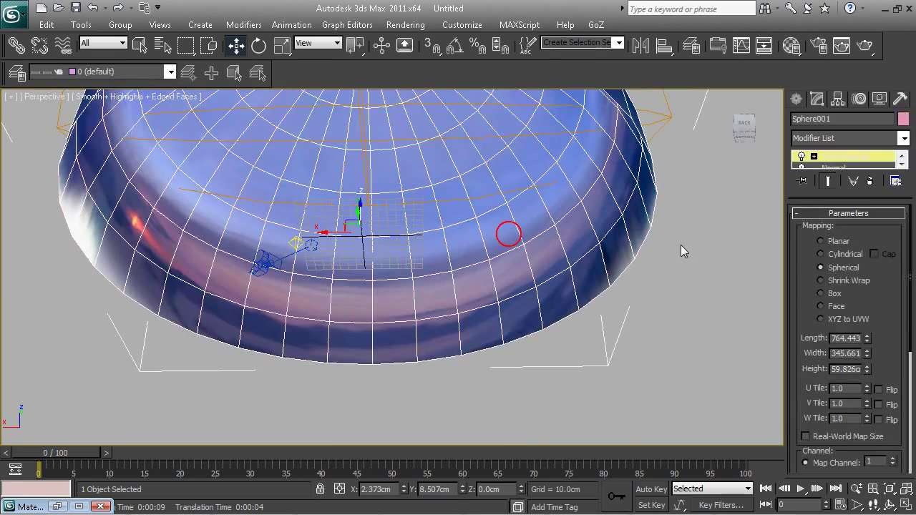
right_click(830, 159)
click(761, 179)
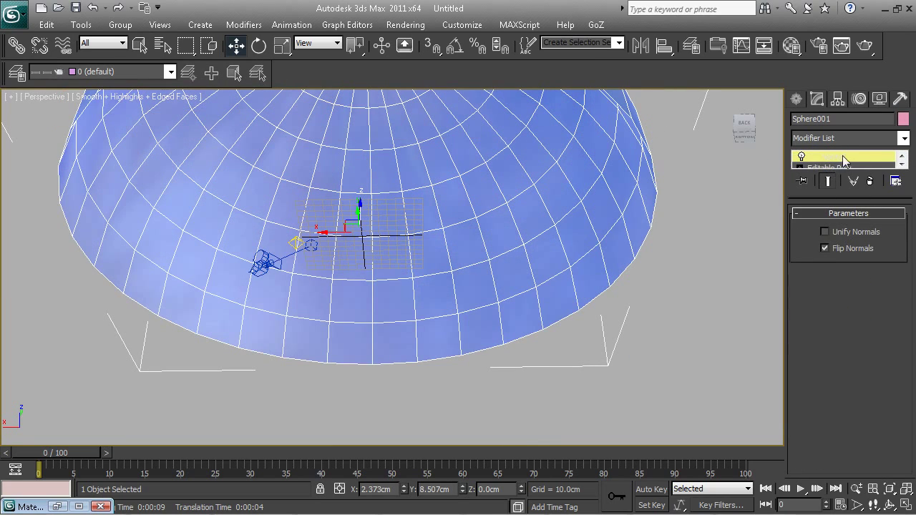
Apply a new UVW Map modifier to the dome and set its mapping to Cylindrical.
click(905, 138)
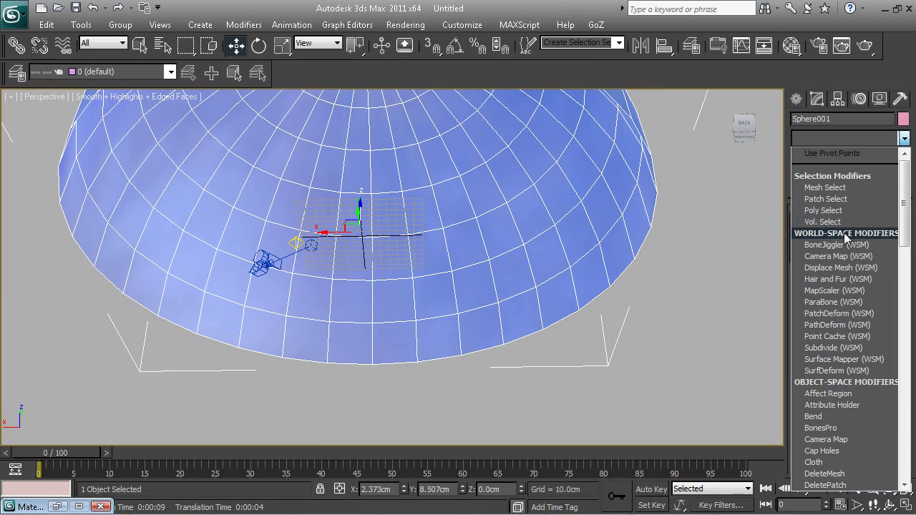
scroll(842, 237, down, 15)
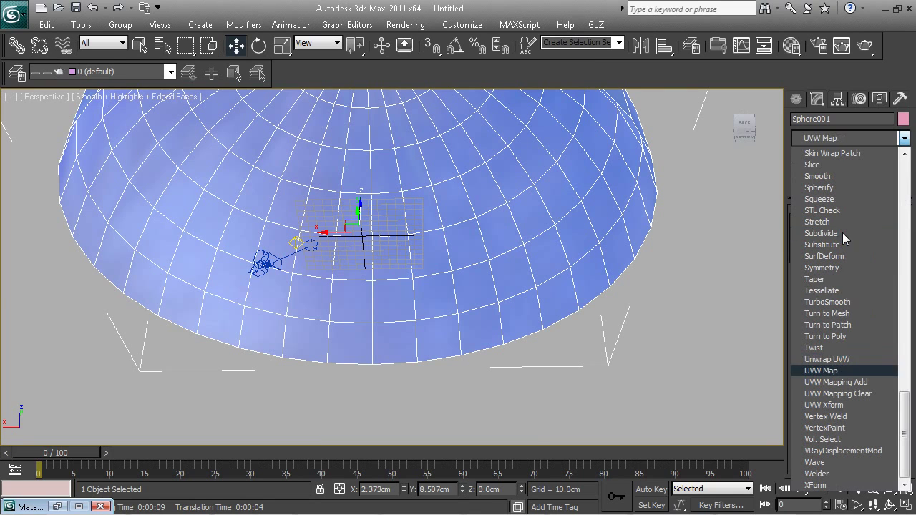
click(823, 370)
click(821, 268)
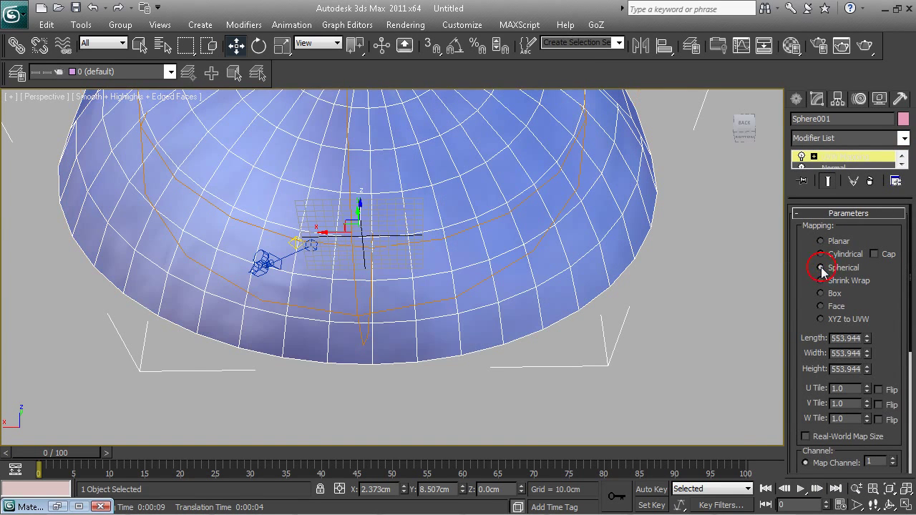
click(821, 255)
Create a camera from a view into the dome's underside and render it to check the cylindrical mapping.
alt+middle_drag(562, 262, 529, 284)
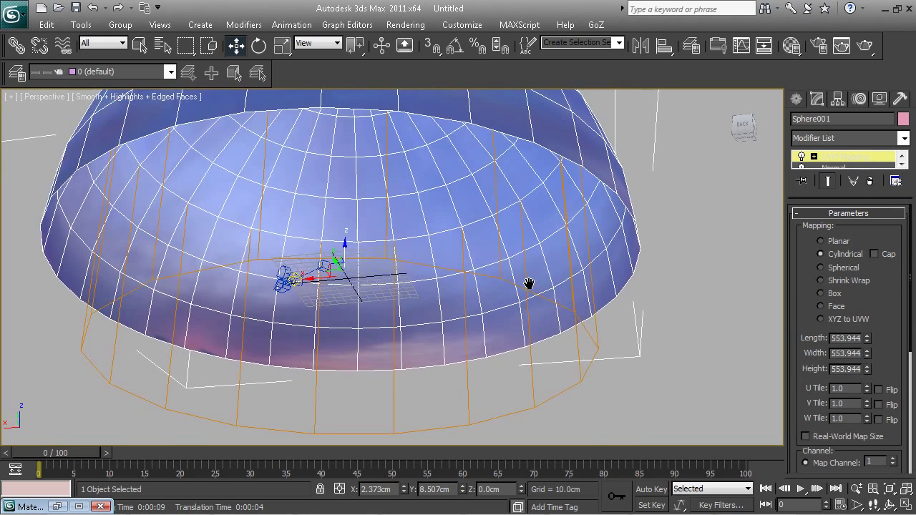
key(ctrl+c)
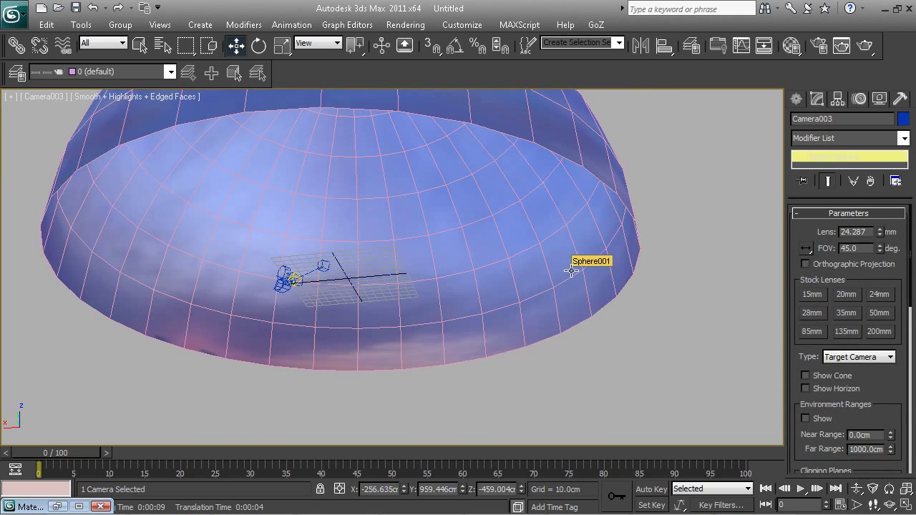
key(shift+q)
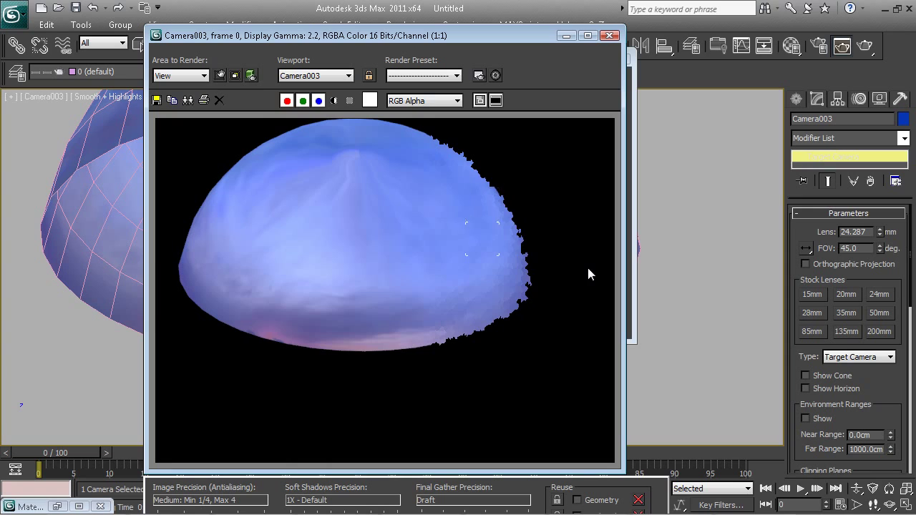
click(609, 36)
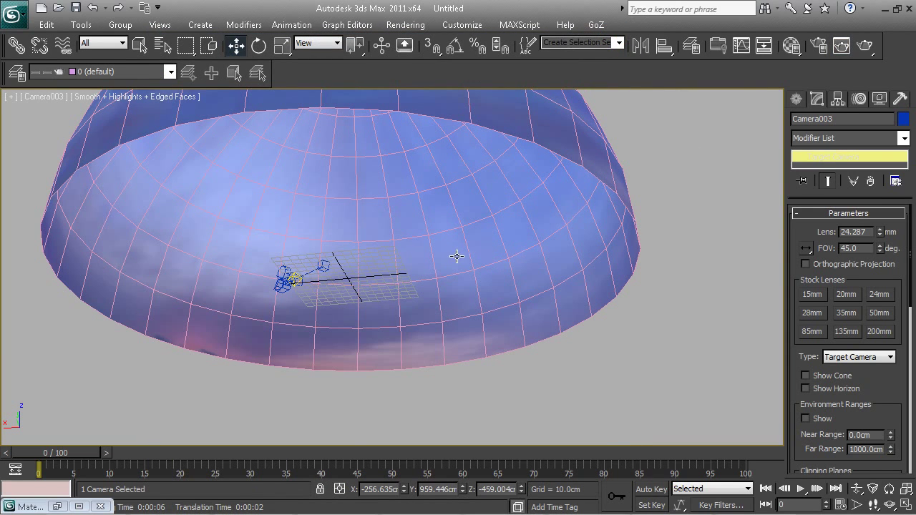
Examine the sky texture on the dome's inner surface in the perspective, Camera003 and top views.
key(p)
scroll(500, 238, up, 5)
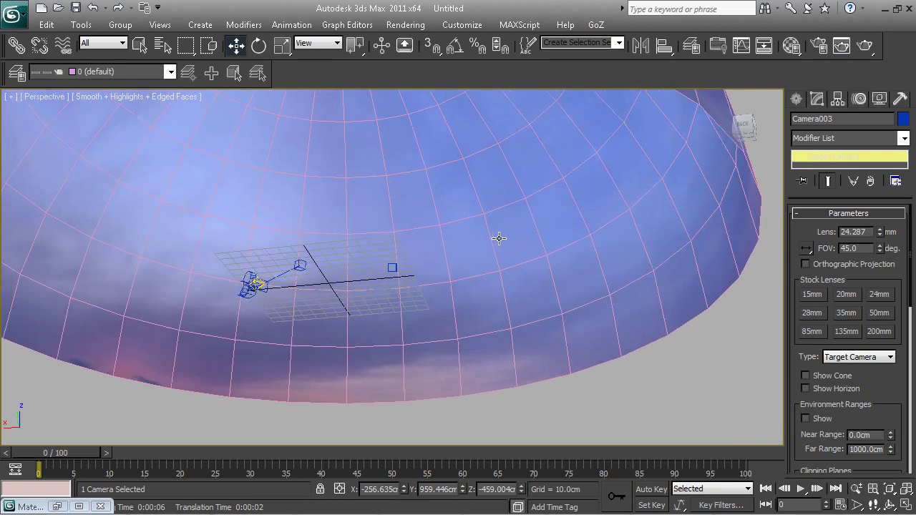
key(c)
mouse_move(481, 241)
alt+middle_down()
mouse_move(472, 259)
mouse_move(465, 248)
alt+middle_up()
key(super)
text(p)
key(super)
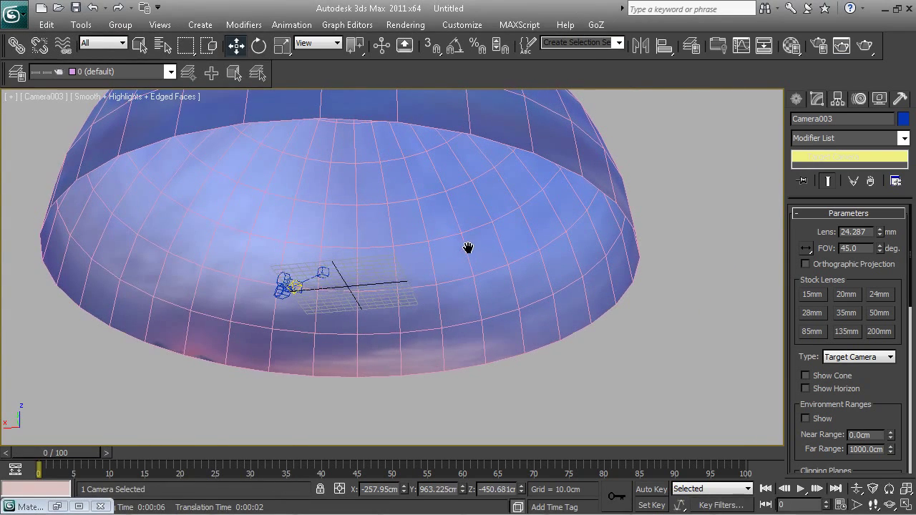
key(t)
scroll(548, 207, down, 6)
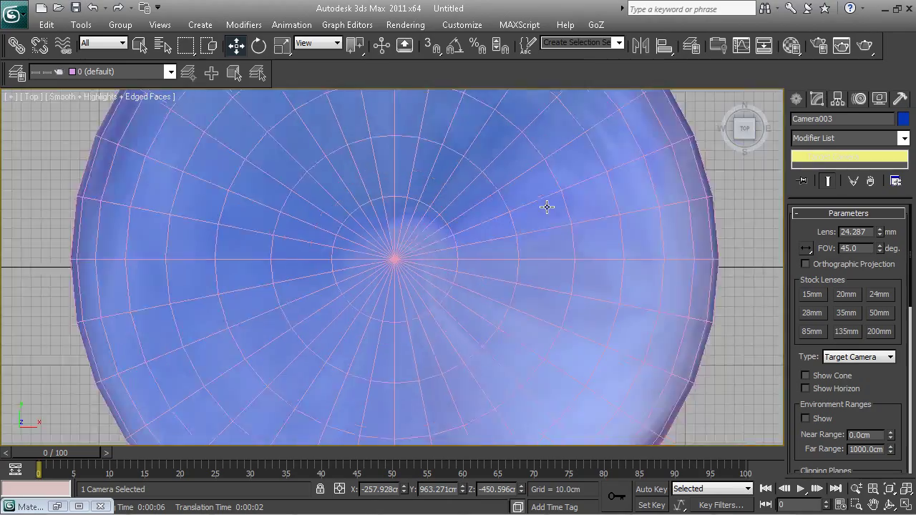
scroll(546, 222, up, 3)
Examine the dome's texture and its cylindrical mapping gizmo from outside at several angles.
alt+middle_drag(543, 227, 552, 89)
click(558, 164)
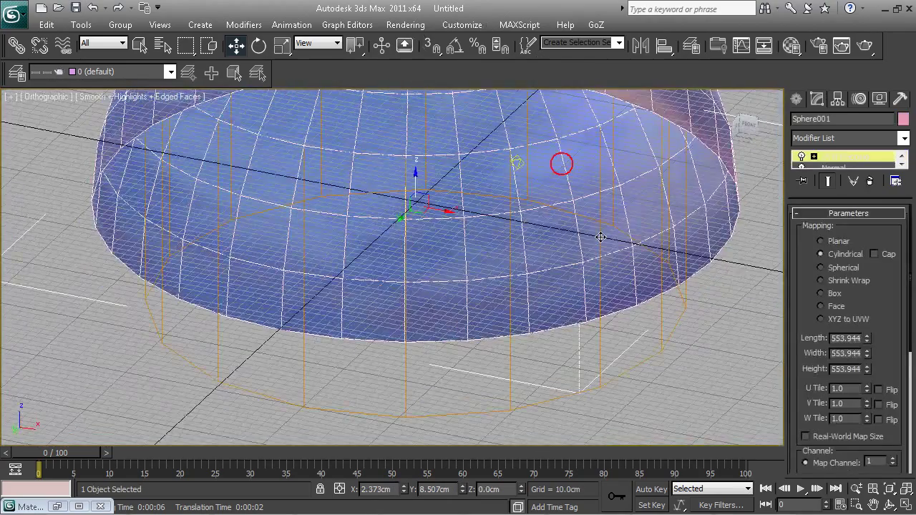
scroll(600, 236, up, 3)
scroll(865, 244, down, 2)
alt+middle_drag(648, 204, 572, 328)
scroll(575, 322, down, 3)
click(663, 184)
click(468, 196)
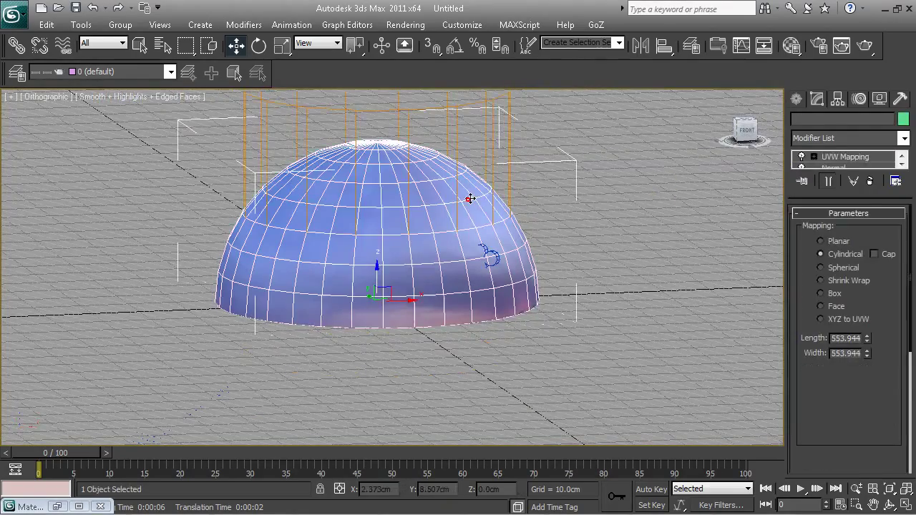
click(603, 177)
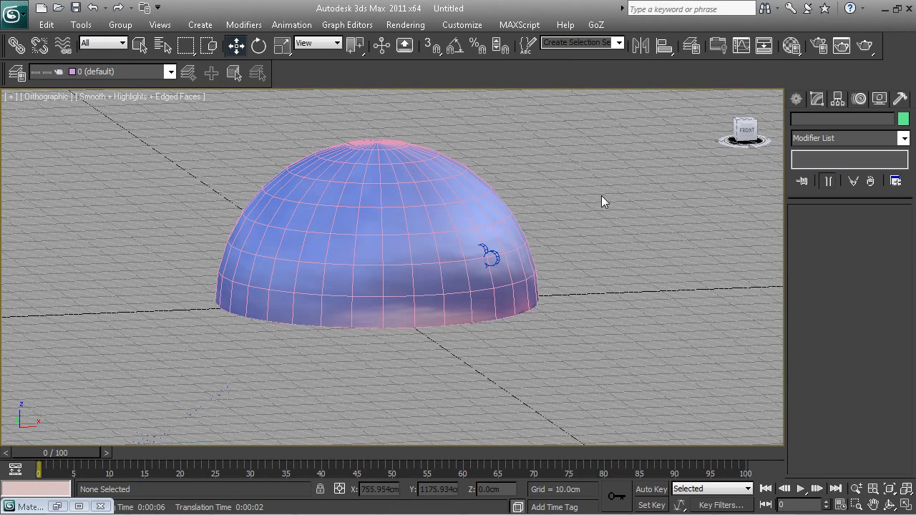
click(462, 207)
click(645, 147)
scroll(645, 263, down, 5)
mouse_move(646, 263)
alt+middle_down()
mouse_move(648, 272)
mouse_move(636, 260)
mouse_move(631, 269)
alt+middle_up()
scroll(629, 267, up, 5)
scroll(629, 272, up, 8)
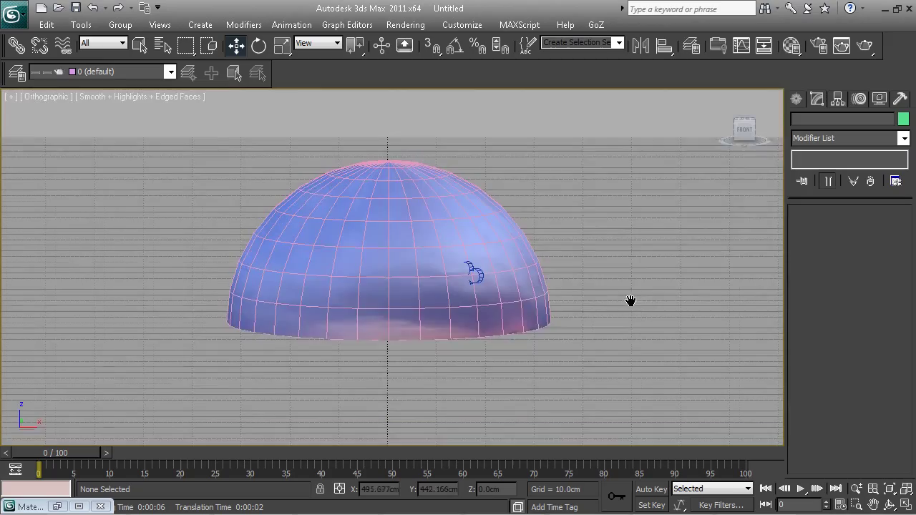
middle_drag(658, 312, 633, 325)
scroll(633, 325, up, 3)
scroll(633, 324, down, 5)
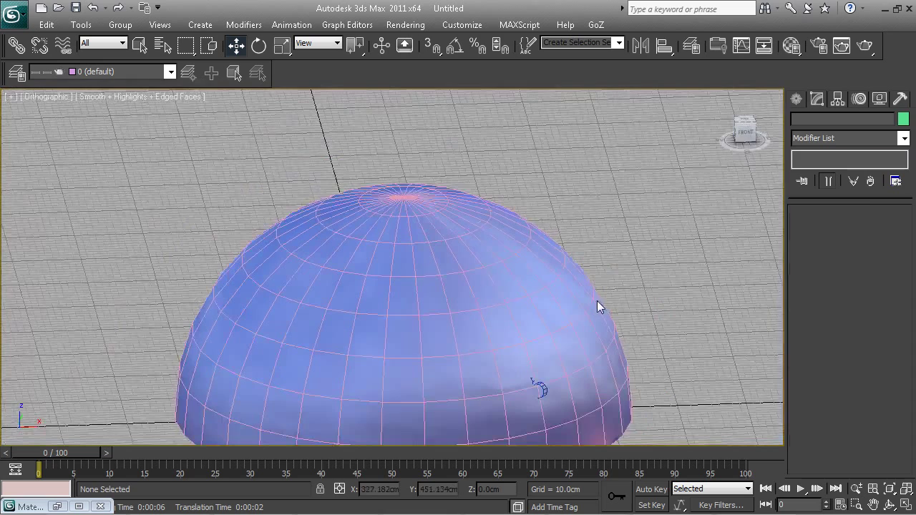
Try to move the sky dome down about 52 cm along Z, and undo the move.
click(493, 289)
scroll(613, 298, down, 3)
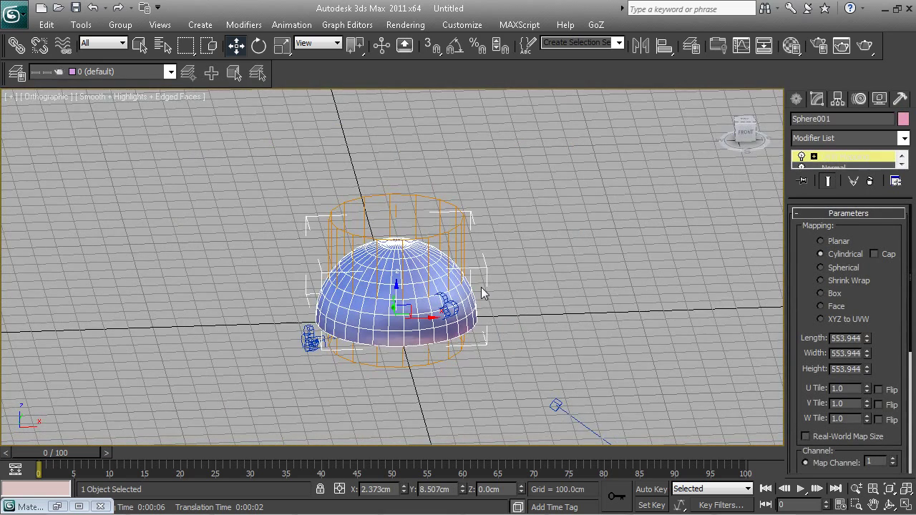
scroll(501, 272, up, 2)
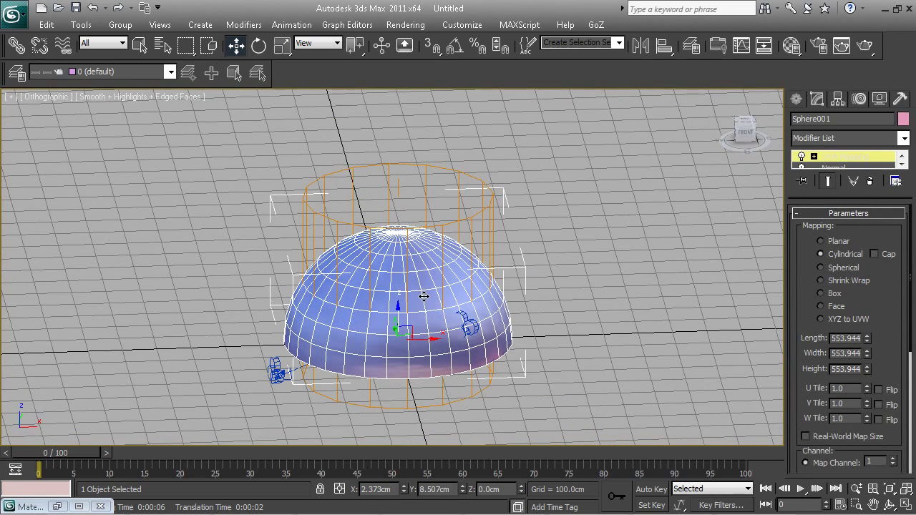
drag(343, 242, 429, 303)
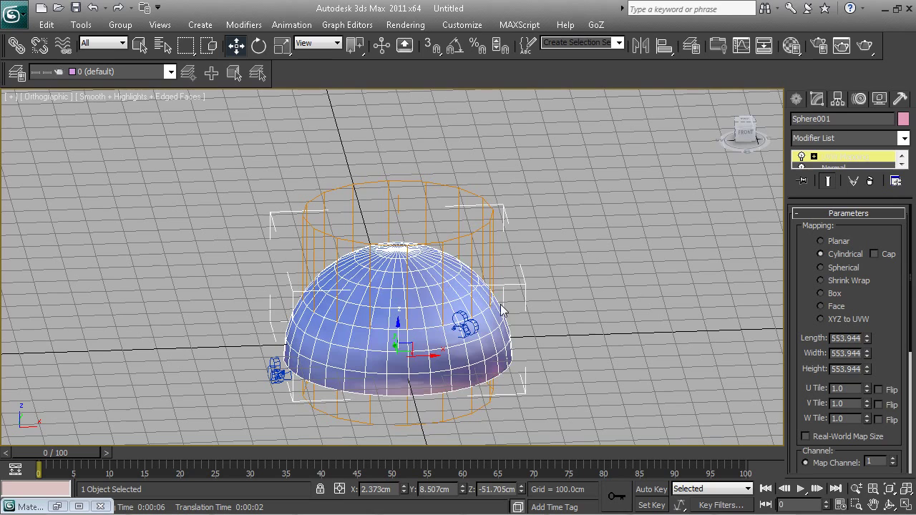
key(ctrl+z)
Open the dome's sky material in the Material Editor and go from its diffuse bitmap back to the parent material 02 - Default.
key(m)
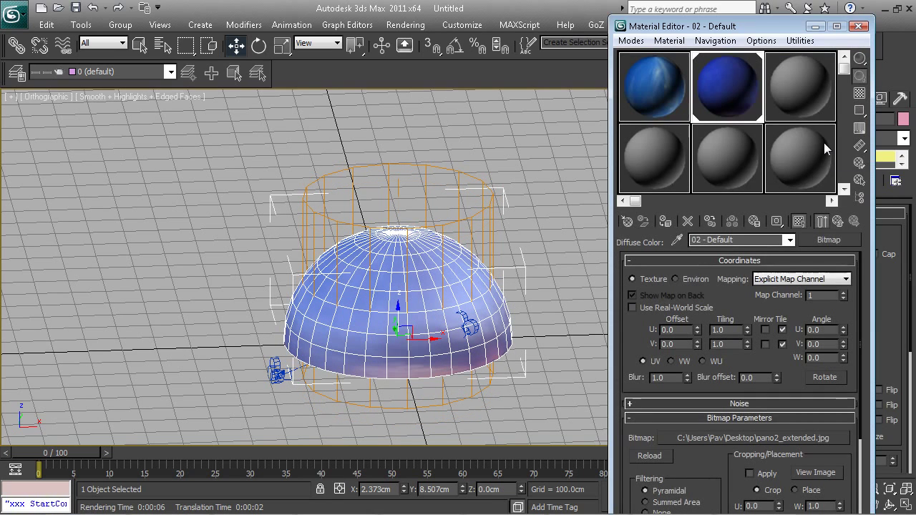
click(733, 101)
drag(860, 275, 907, 290)
click(657, 418)
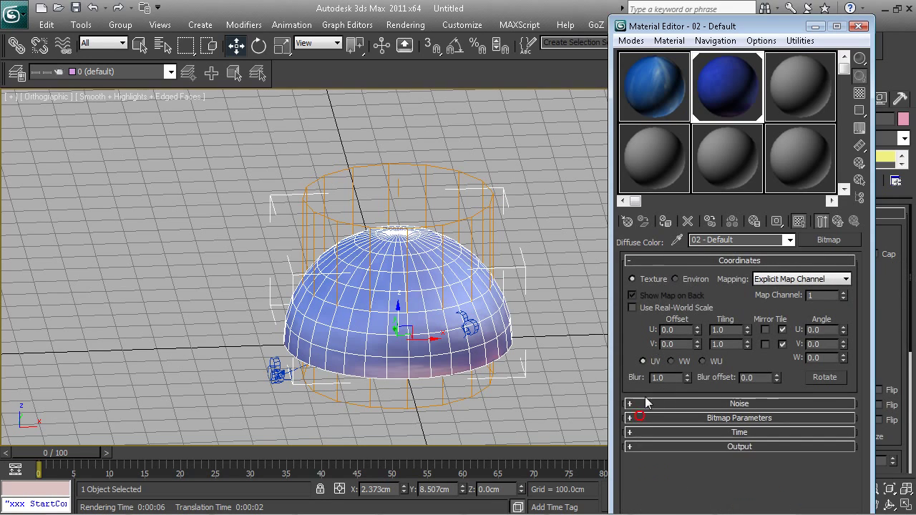
click(651, 260)
click(785, 240)
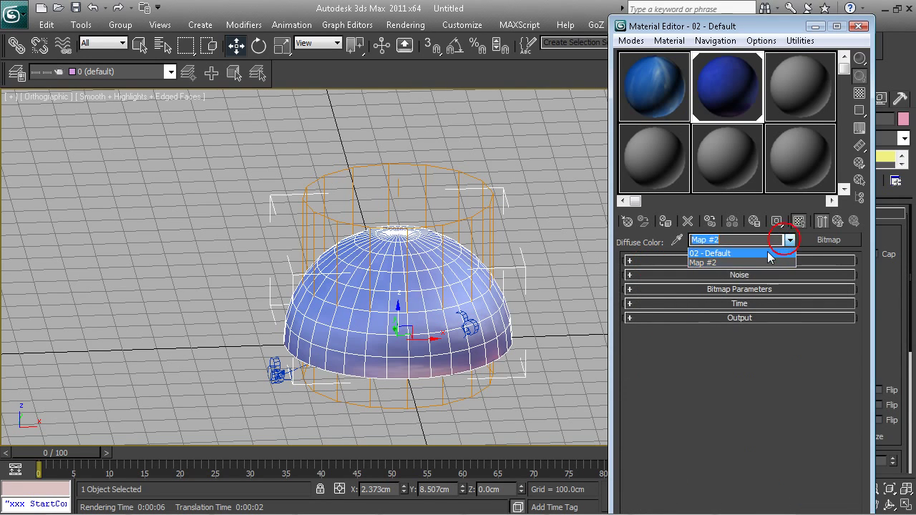
click(767, 251)
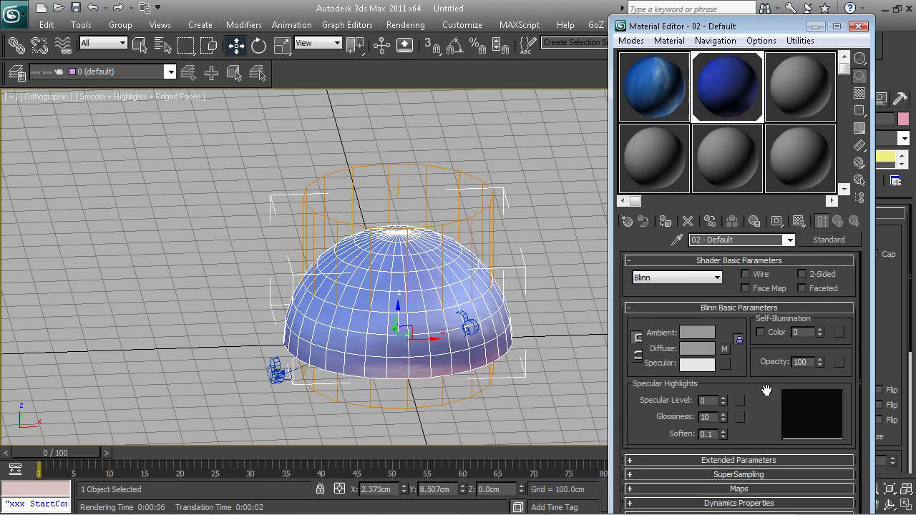
drag(860, 291, 863, 325)
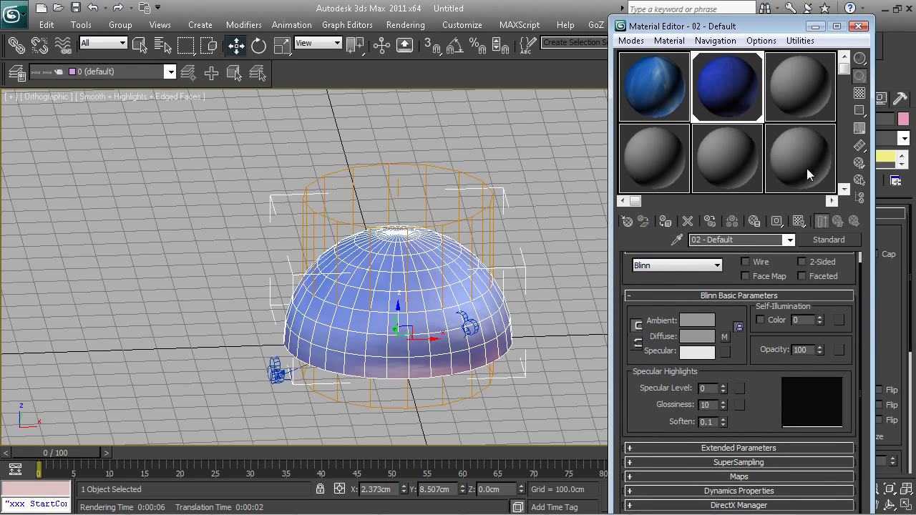
Set the sky material's self-illumination to 85, leaving its colour option off.
click(727, 89)
click(760, 320)
click(760, 320)
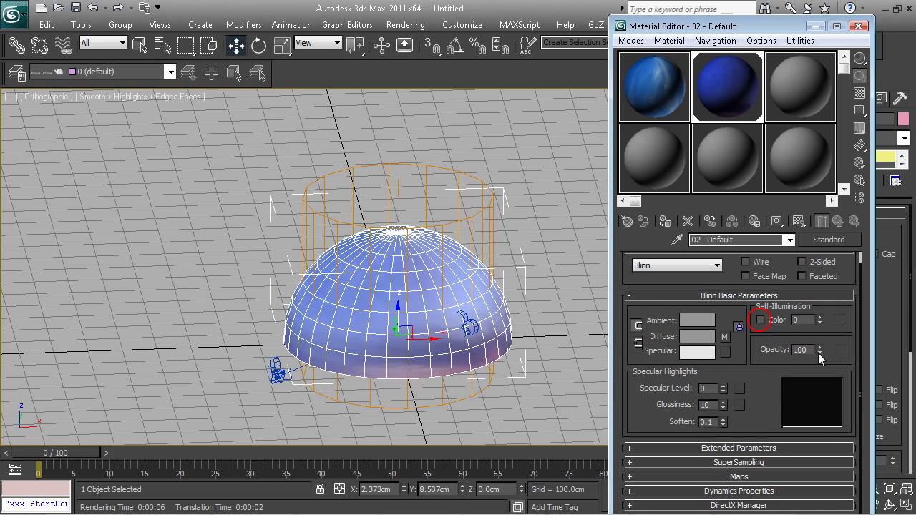
click(760, 320)
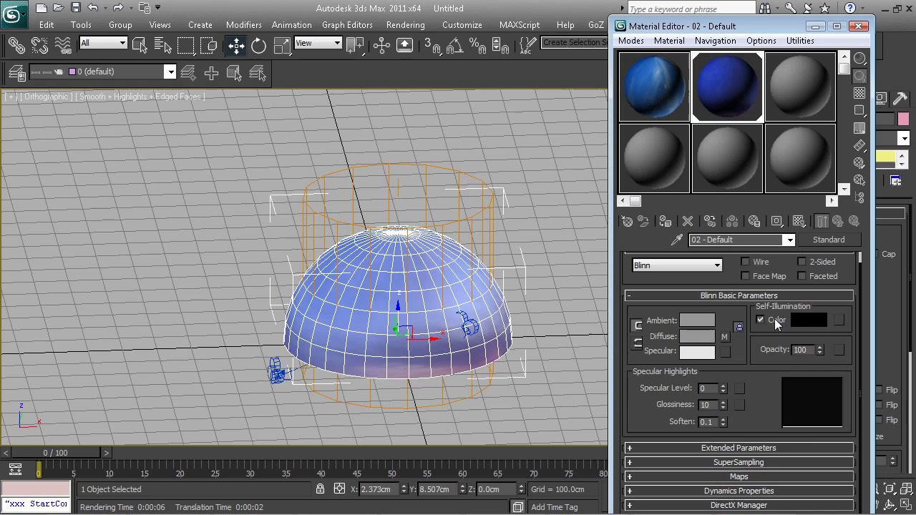
click(762, 320)
drag(819, 320, 832, 259)
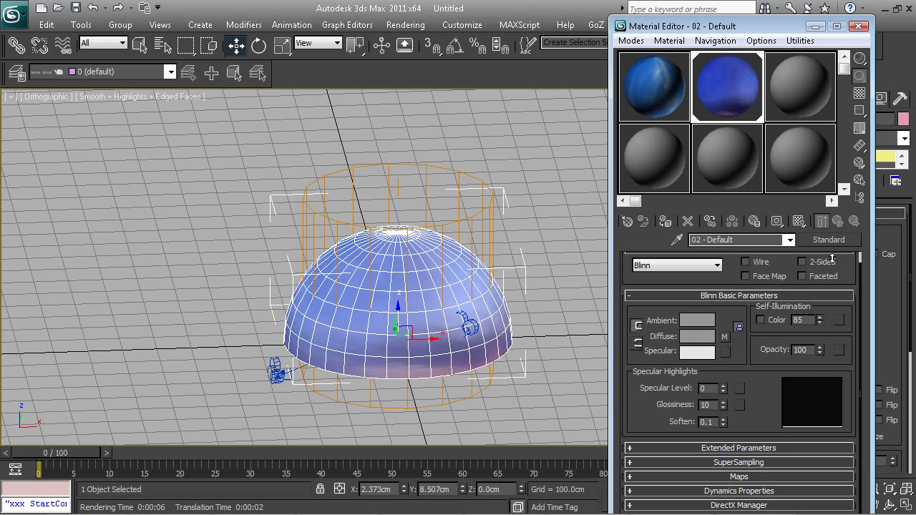
Render the dome through Camera003 to check the self-illuminated sky material, and close the render.
key(c)
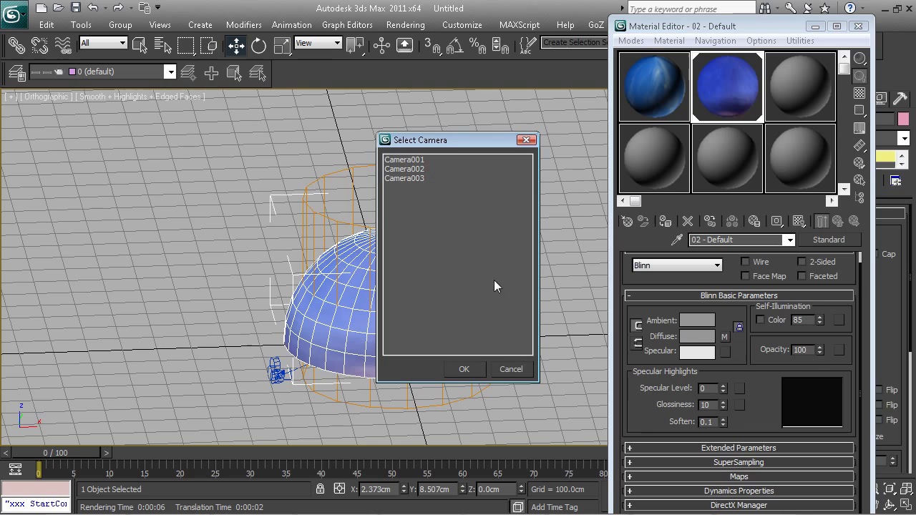
click(419, 177)
click(463, 368)
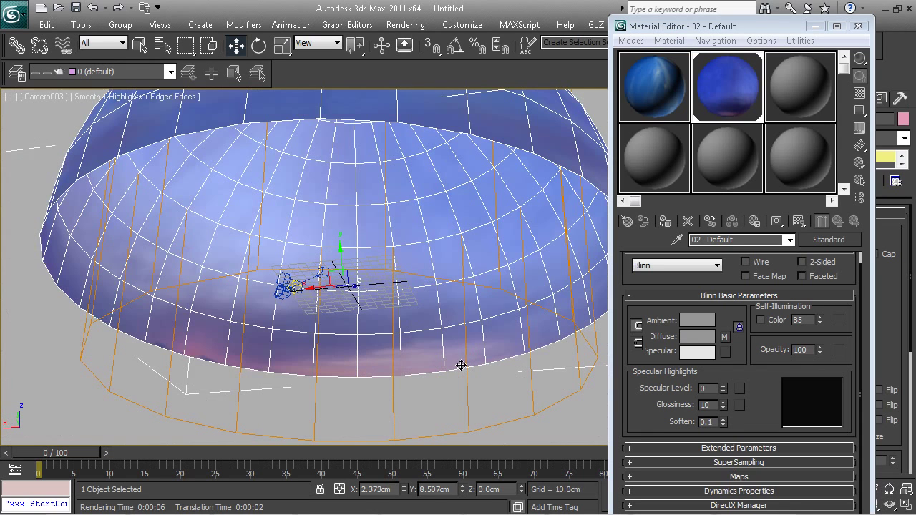
key(shift+q)
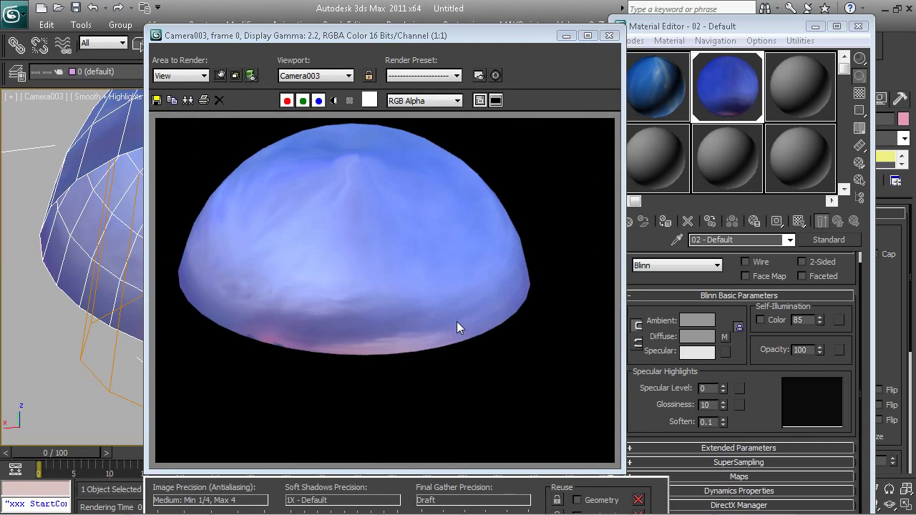
click(609, 35)
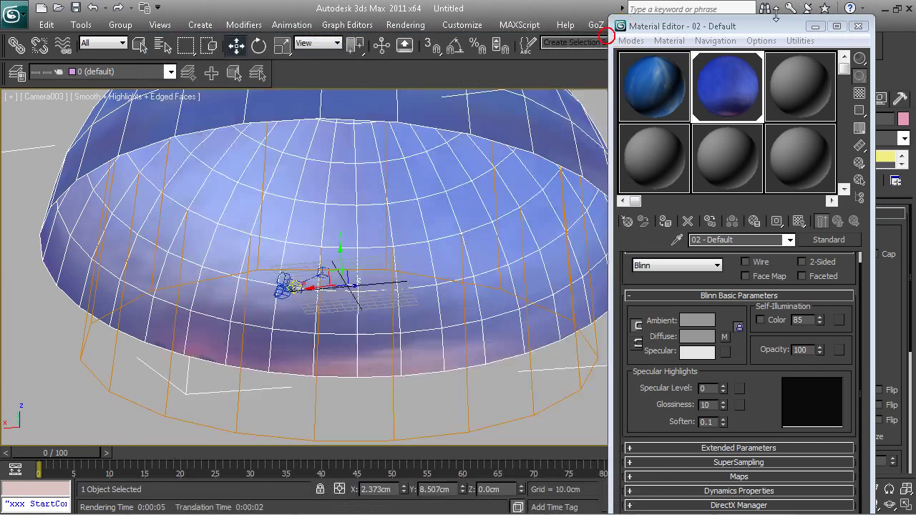
Draw a ground plane about 1219 cm long and 1144 cm wide beneath the whole sky dome.
click(816, 26)
click(795, 98)
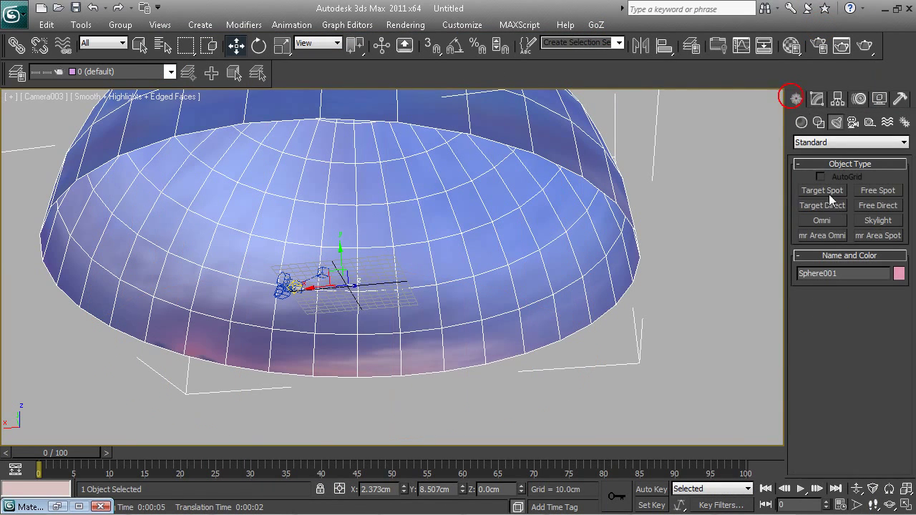
click(801, 122)
click(877, 250)
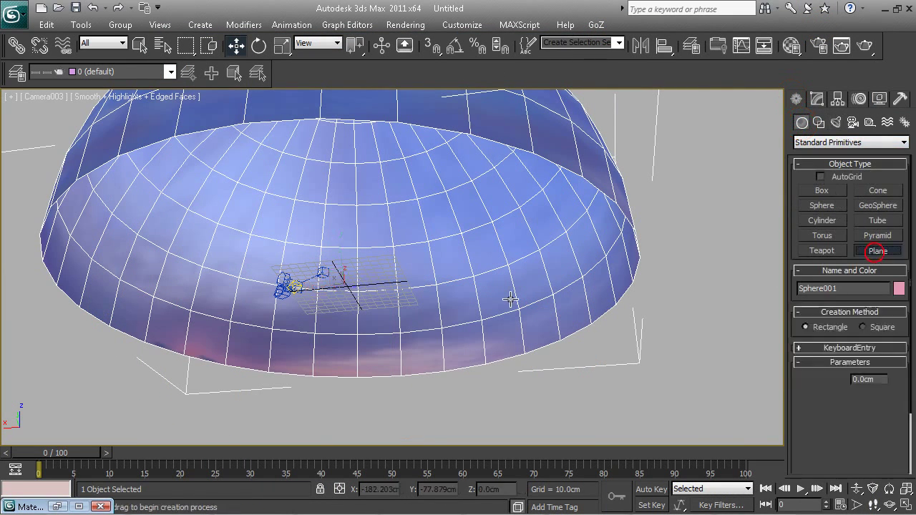
key(p)
scroll(500, 286, down, 10)
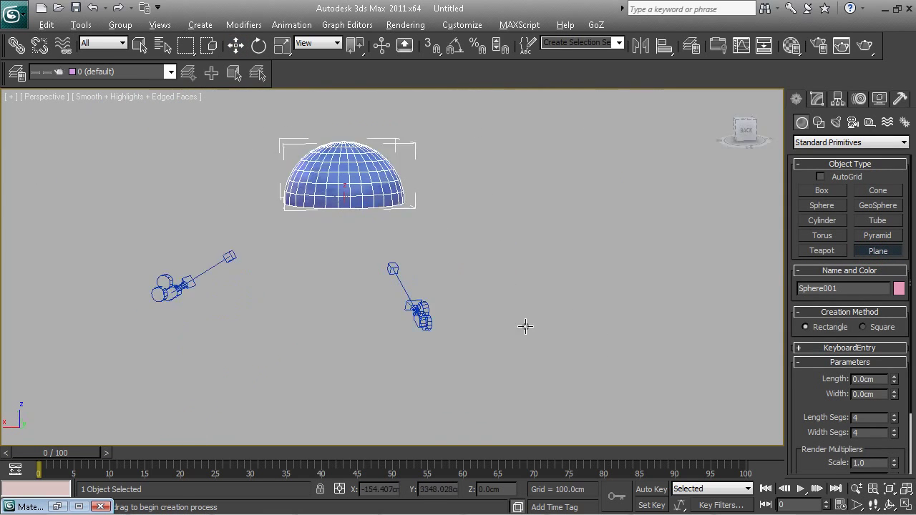
drag(220, 115, 474, 229)
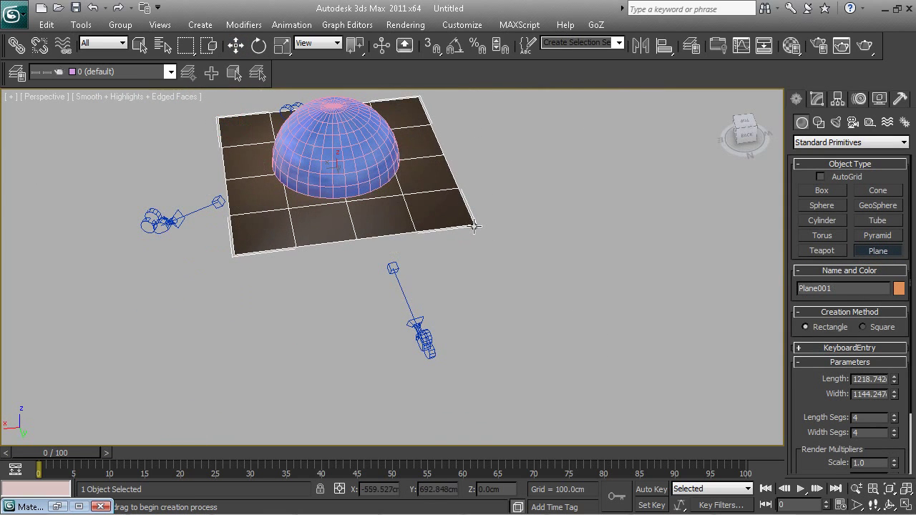
Frame a perspective view inside the dome starting from Camera002, showing sky above the ground plane, and render it.
key(c)
double_click(427, 178)
key(c)
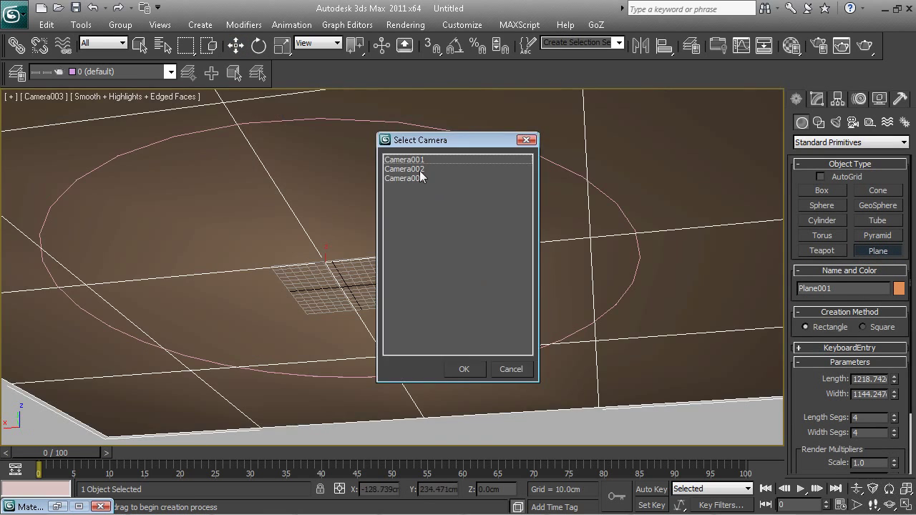
double_click(416, 169)
key(p)
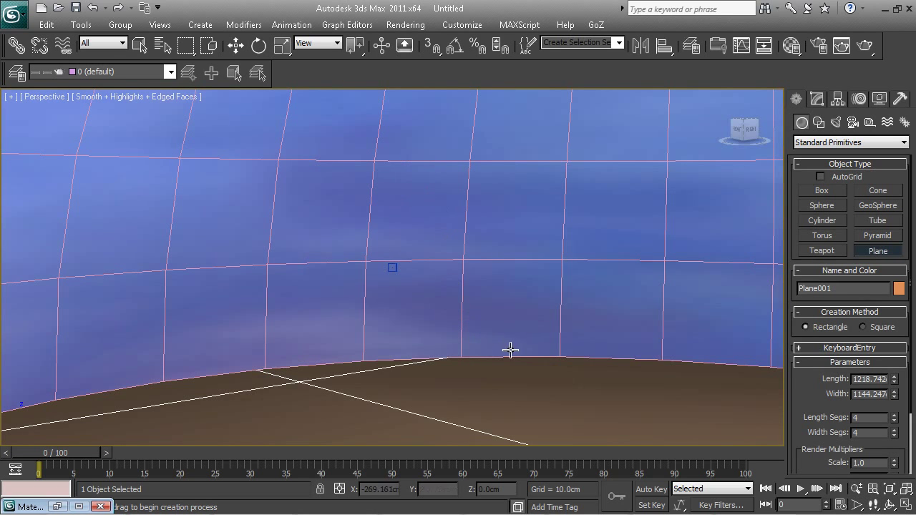
alt+middle_drag(565, 385, 552, 369)
middle_drag(577, 425, 394, 146)
mouse_move(499, 355)
middle_down()
mouse_move(445, 255)
mouse_move(485, 305)
mouse_move(491, 284)
mouse_move(466, 237)
mouse_move(468, 301)
mouse_move(484, 323)
mouse_move(496, 323)
middle_up()
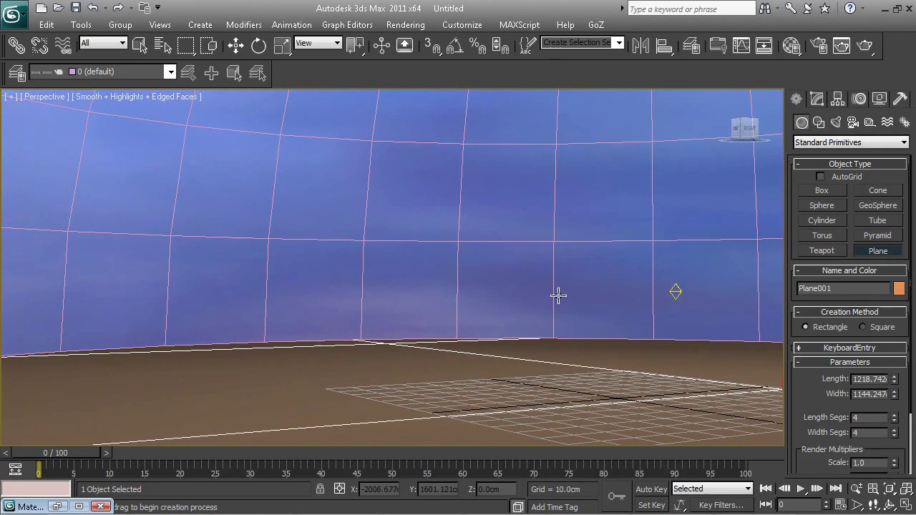
key(shift+q)
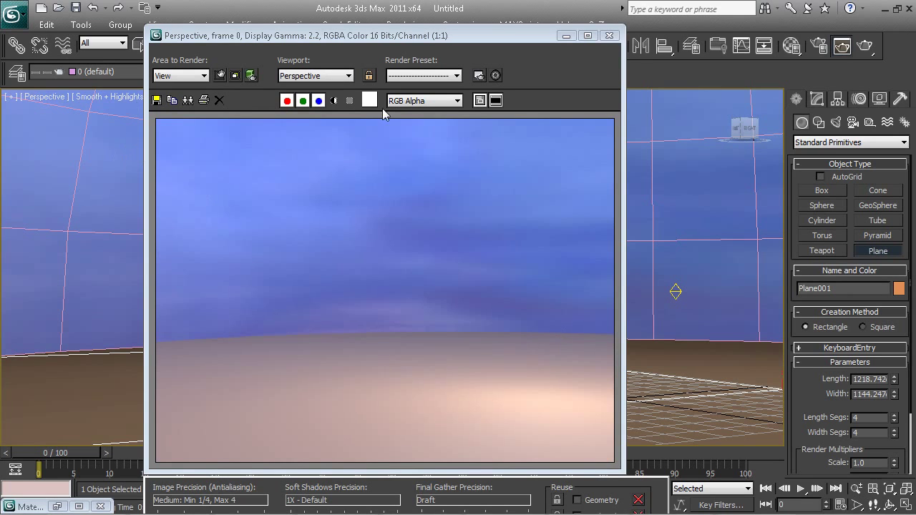
click(609, 35)
Switch to the 3dsmax tutorials.wps document in Microsoft Works and highlight the line "3dsMax Tutorial - Beginners - 12 - Render Image".
key(super)
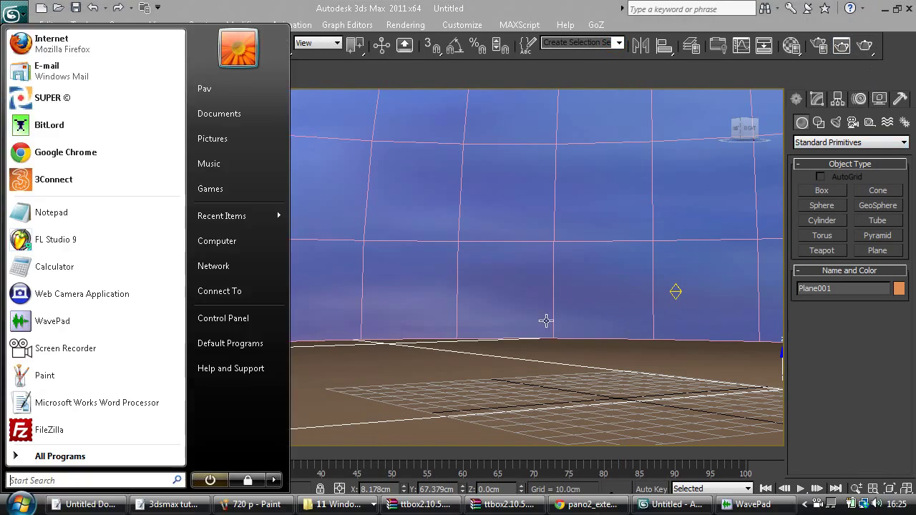
click(171, 504)
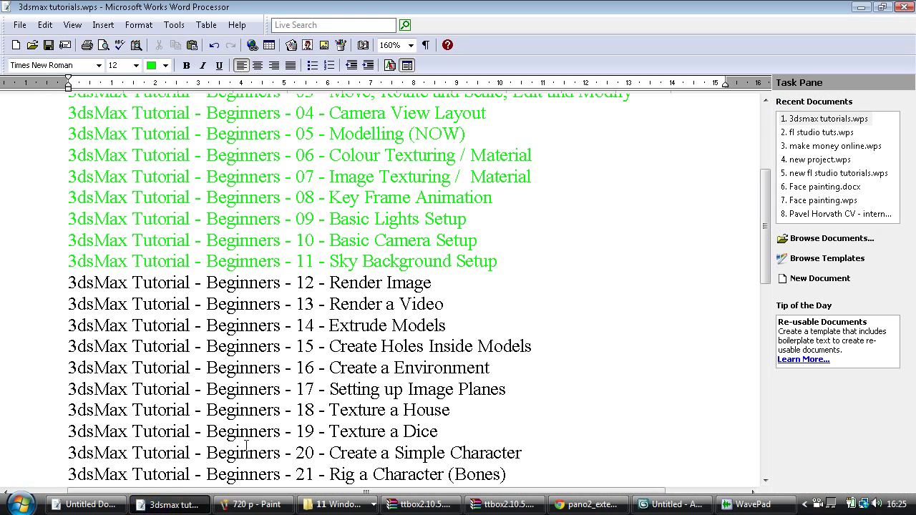
drag(441, 282, 84, 281)
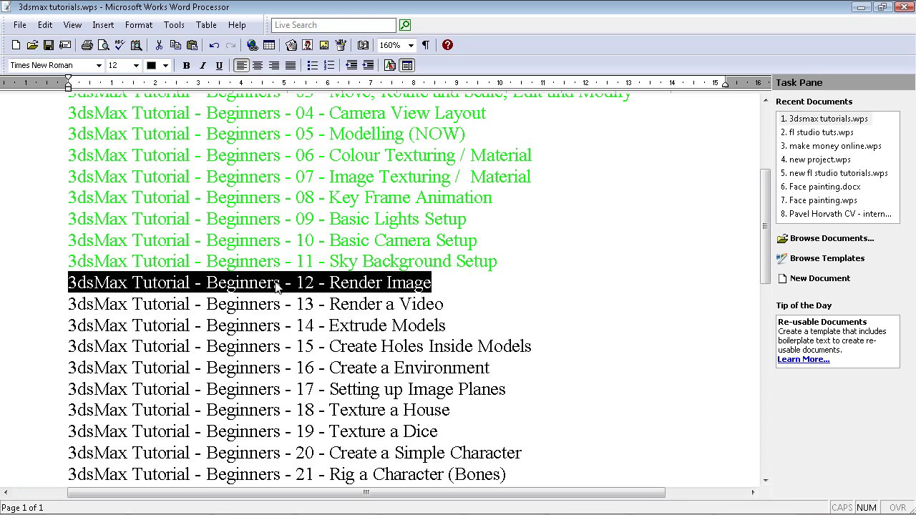